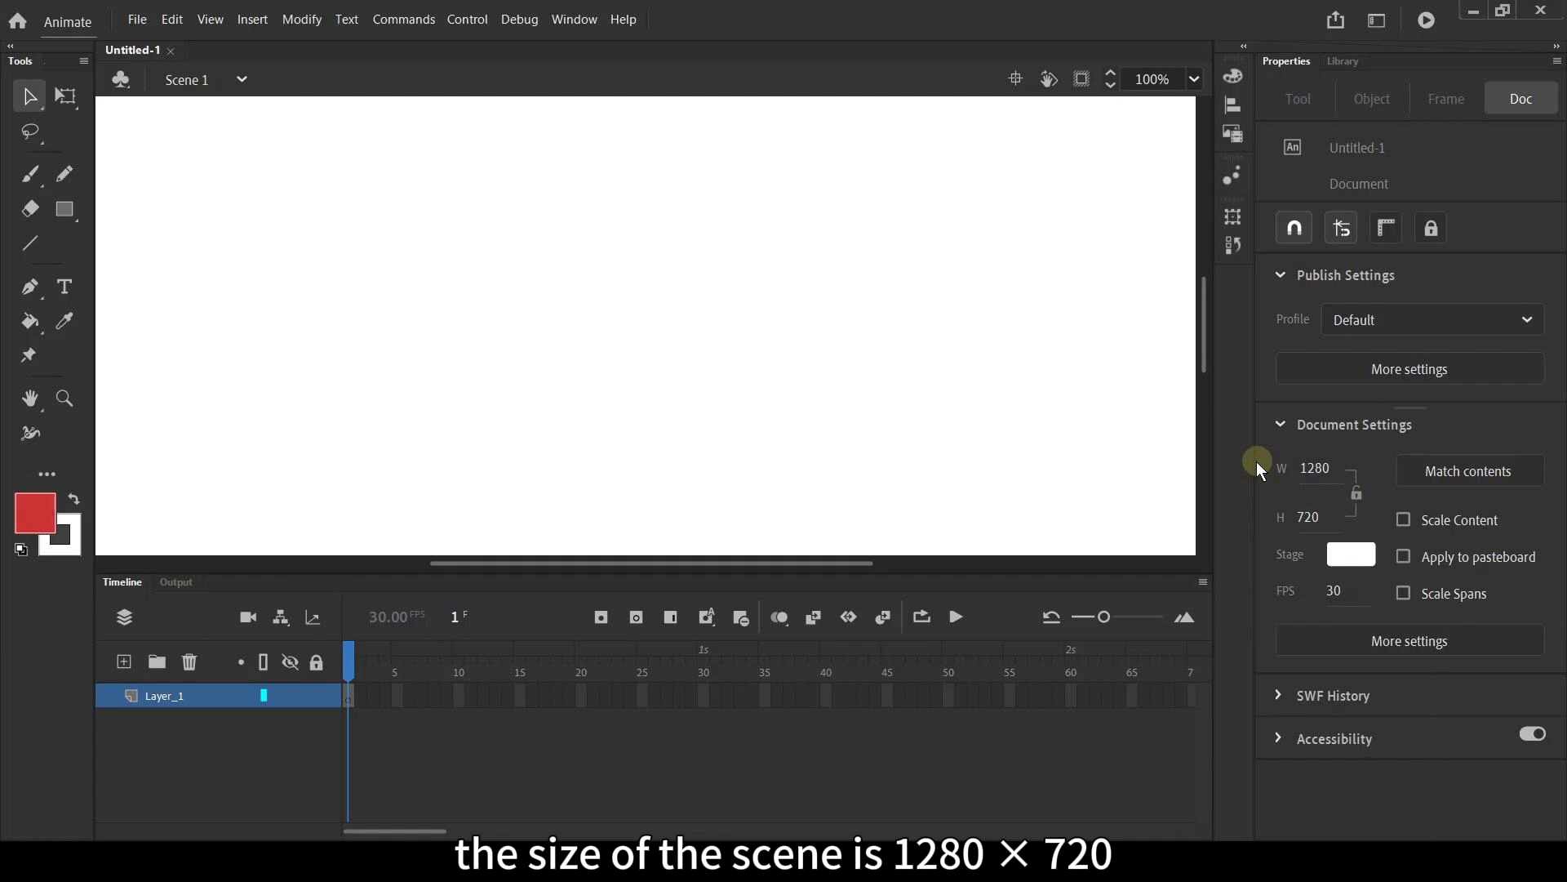
Set the document's stage size to a width of 600 and a height of 600.
{"action": "left_click", "coordinate": [1313, 467]}
{"action": "type", "text": "600"}
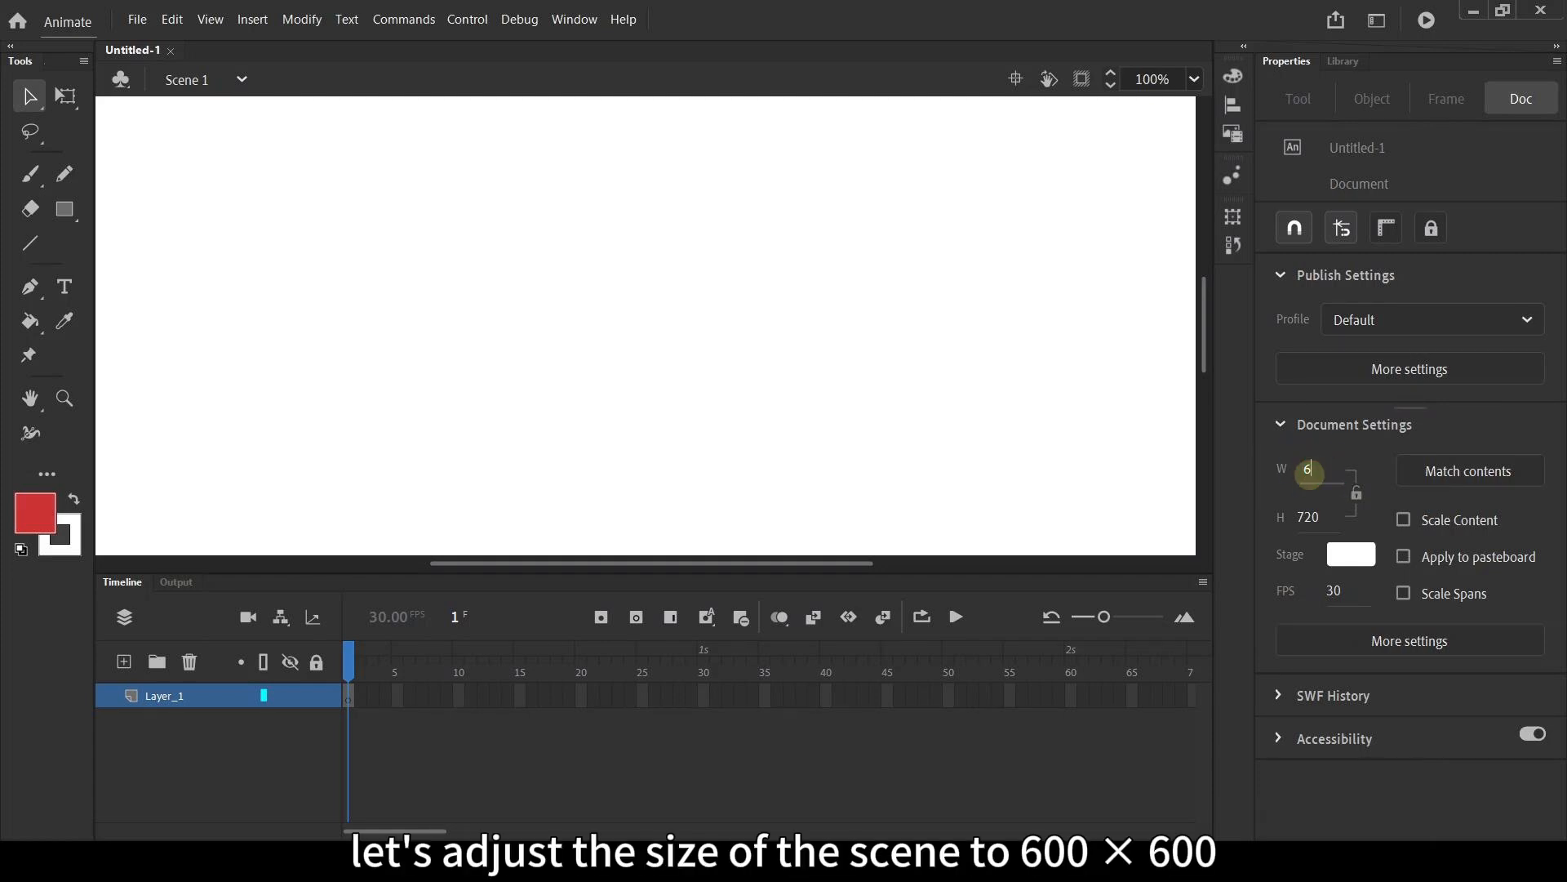
{"action": "left_click", "coordinate": [1311, 517]}
{"action": "type", "text": "600"}
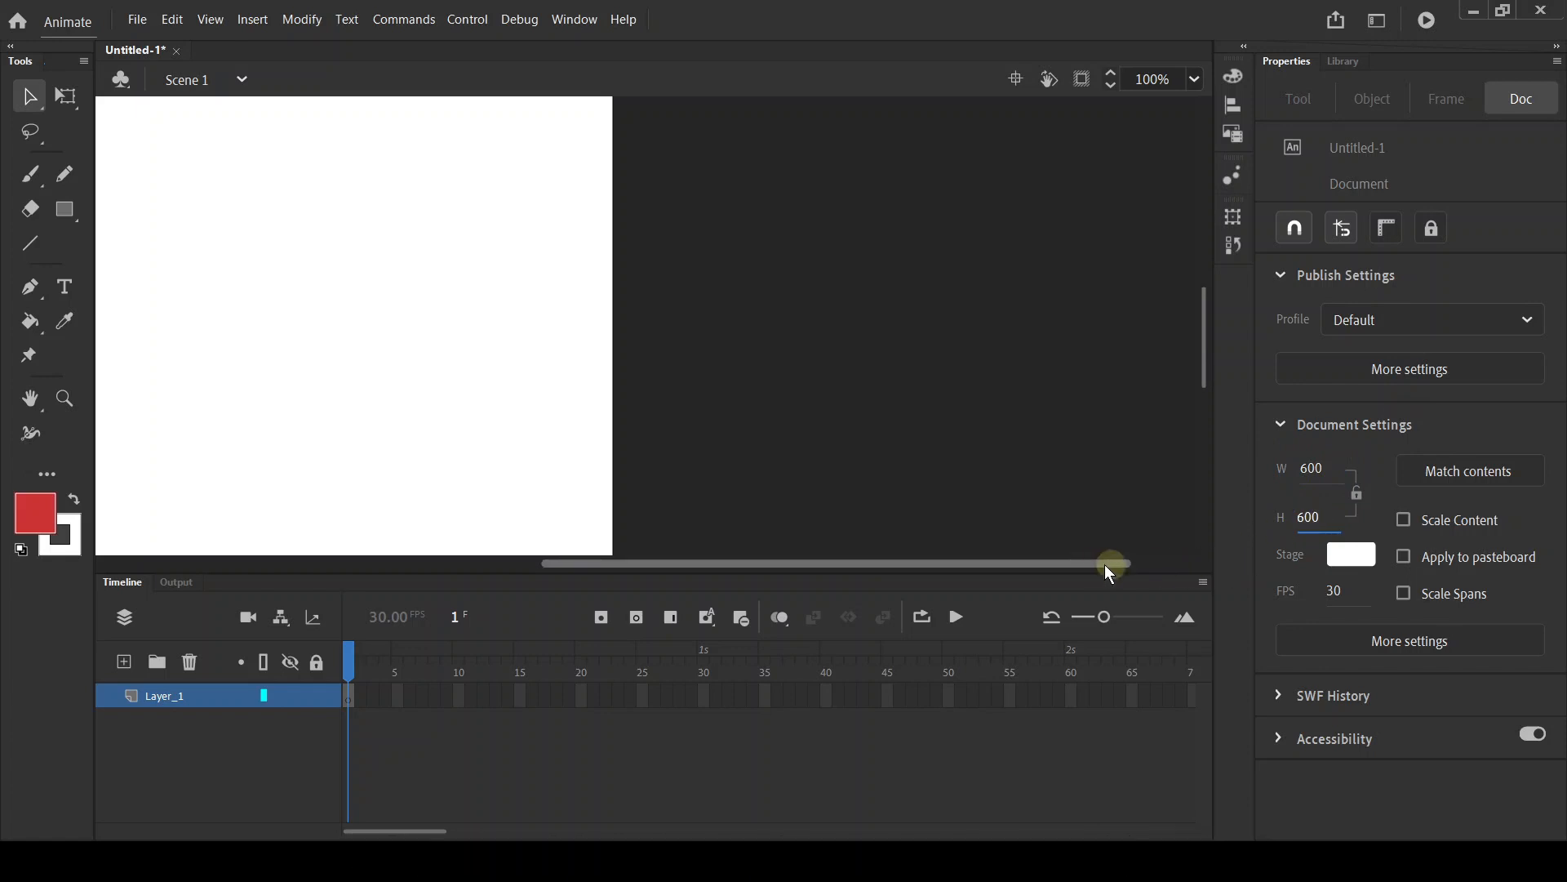
{"action": "left_click_drag", "start_coordinate": [1108, 562], "coordinate": [904, 565]}
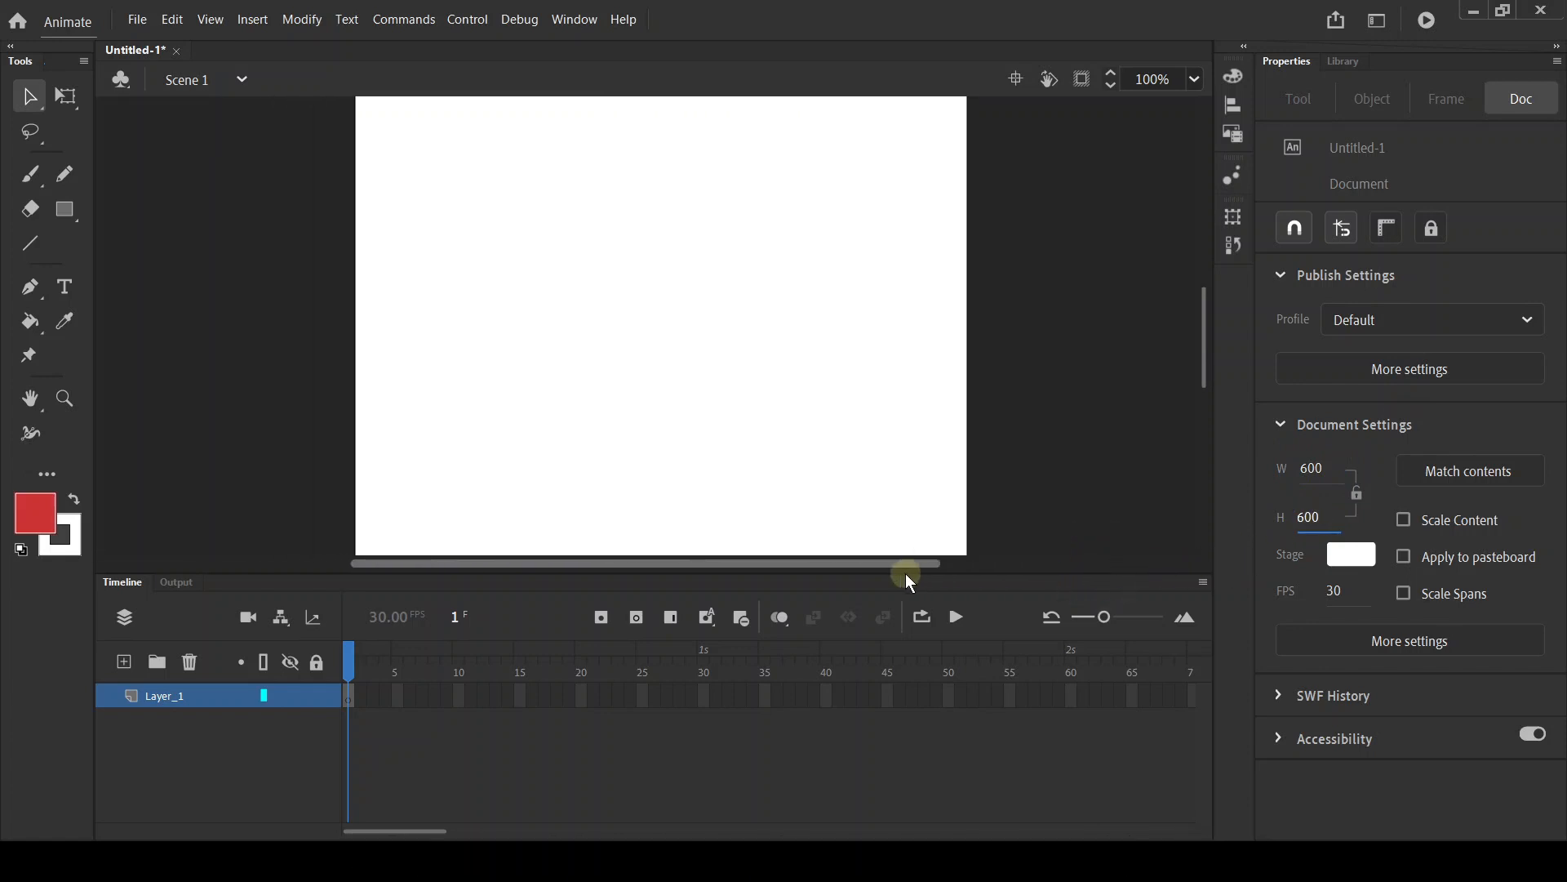
Draw a red circle about 103 px in diameter near the stage's left edge with the Oval tool.
{"action": "left_click", "coordinate": [64, 209]}
{"action": "left_click", "coordinate": [143, 271]}
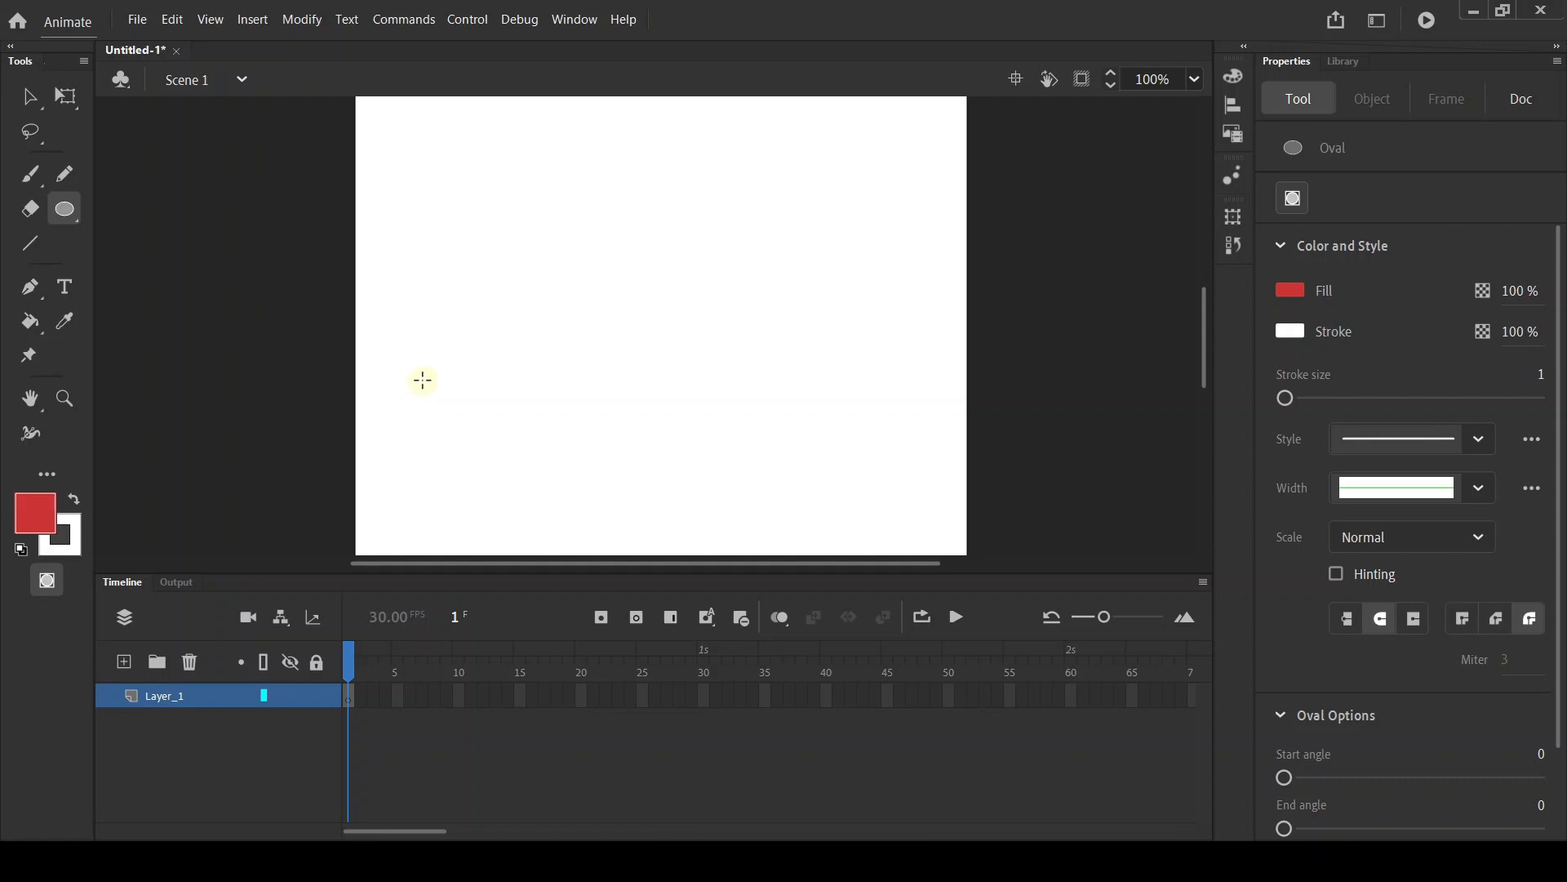
{"action": "left_click_drag", "start_coordinate": [403, 369], "coordinate": [479, 464]}
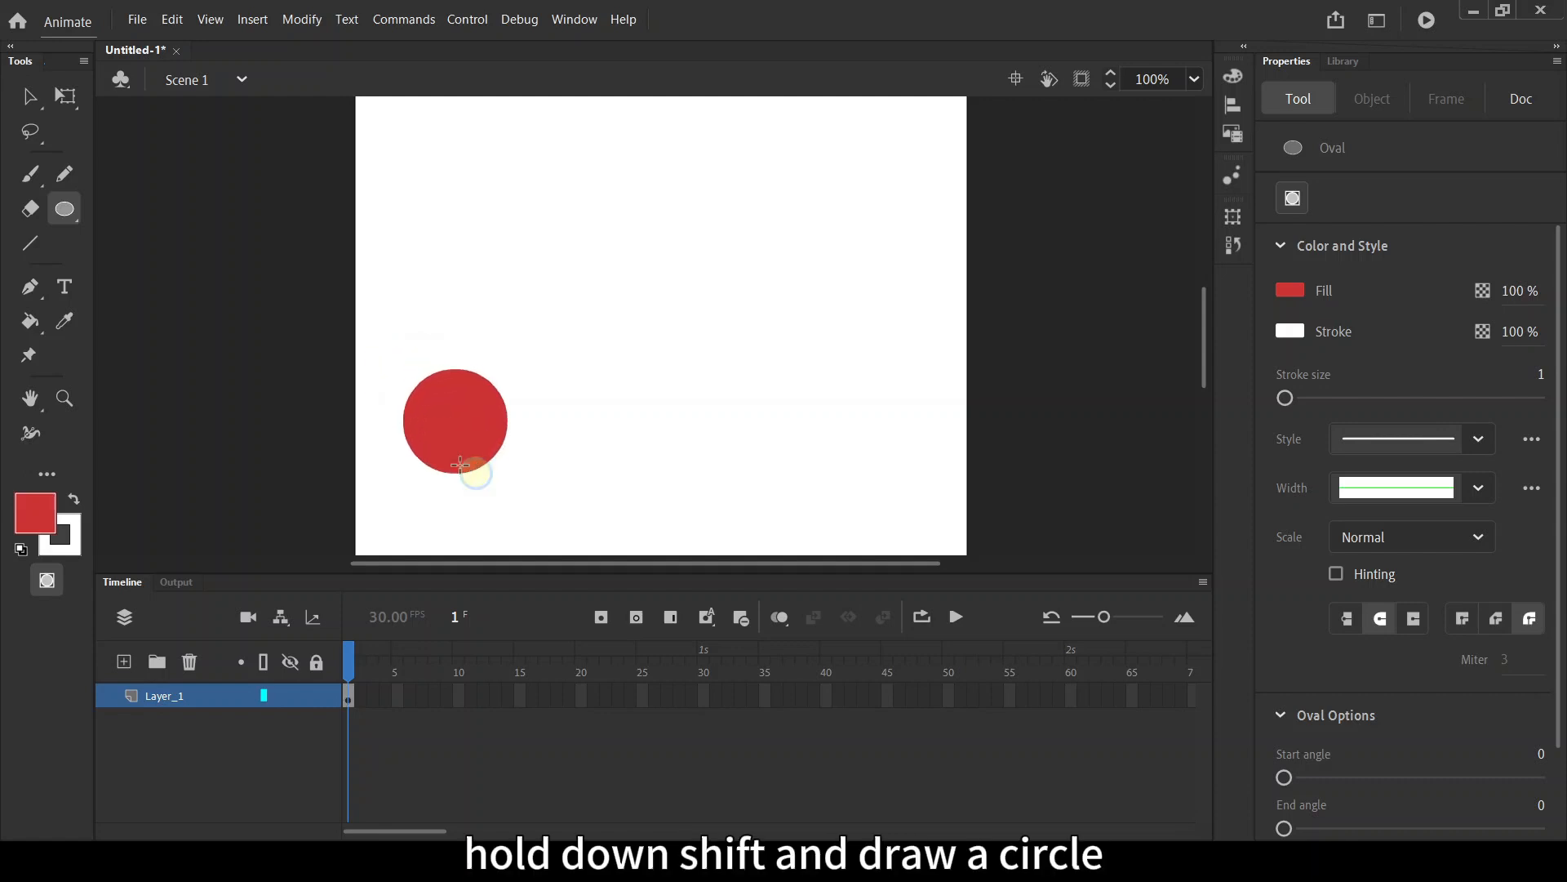
{"action": "left_click", "coordinate": [30, 105]}
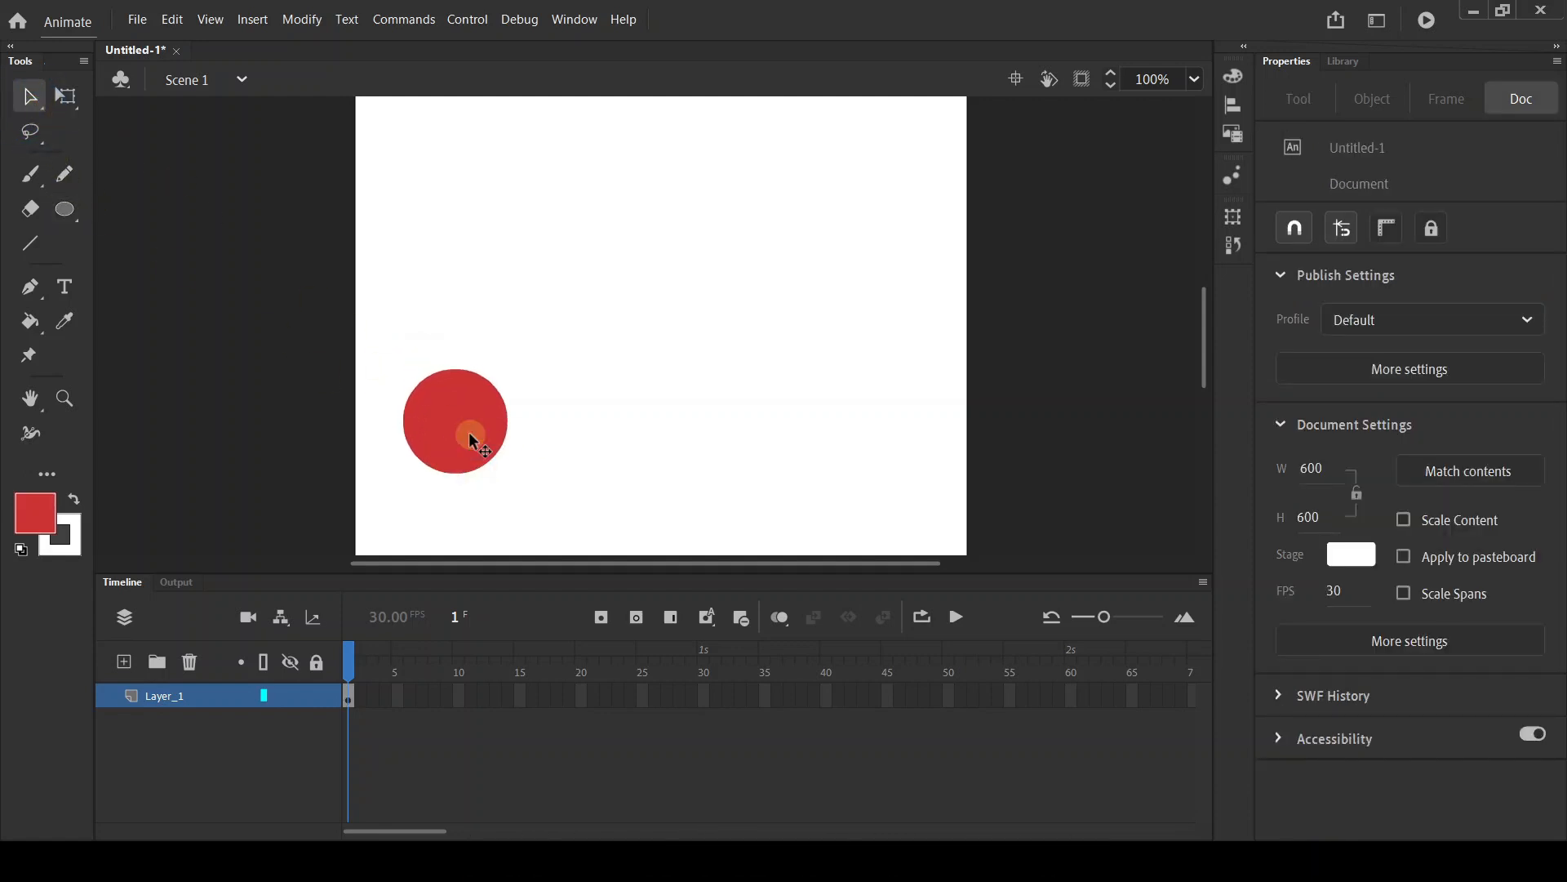
Insert a keyframe at frame 20 of Layer_1 and move the circle horizontally to about X 411.
{"action": "right_click", "coordinate": [580, 697]}
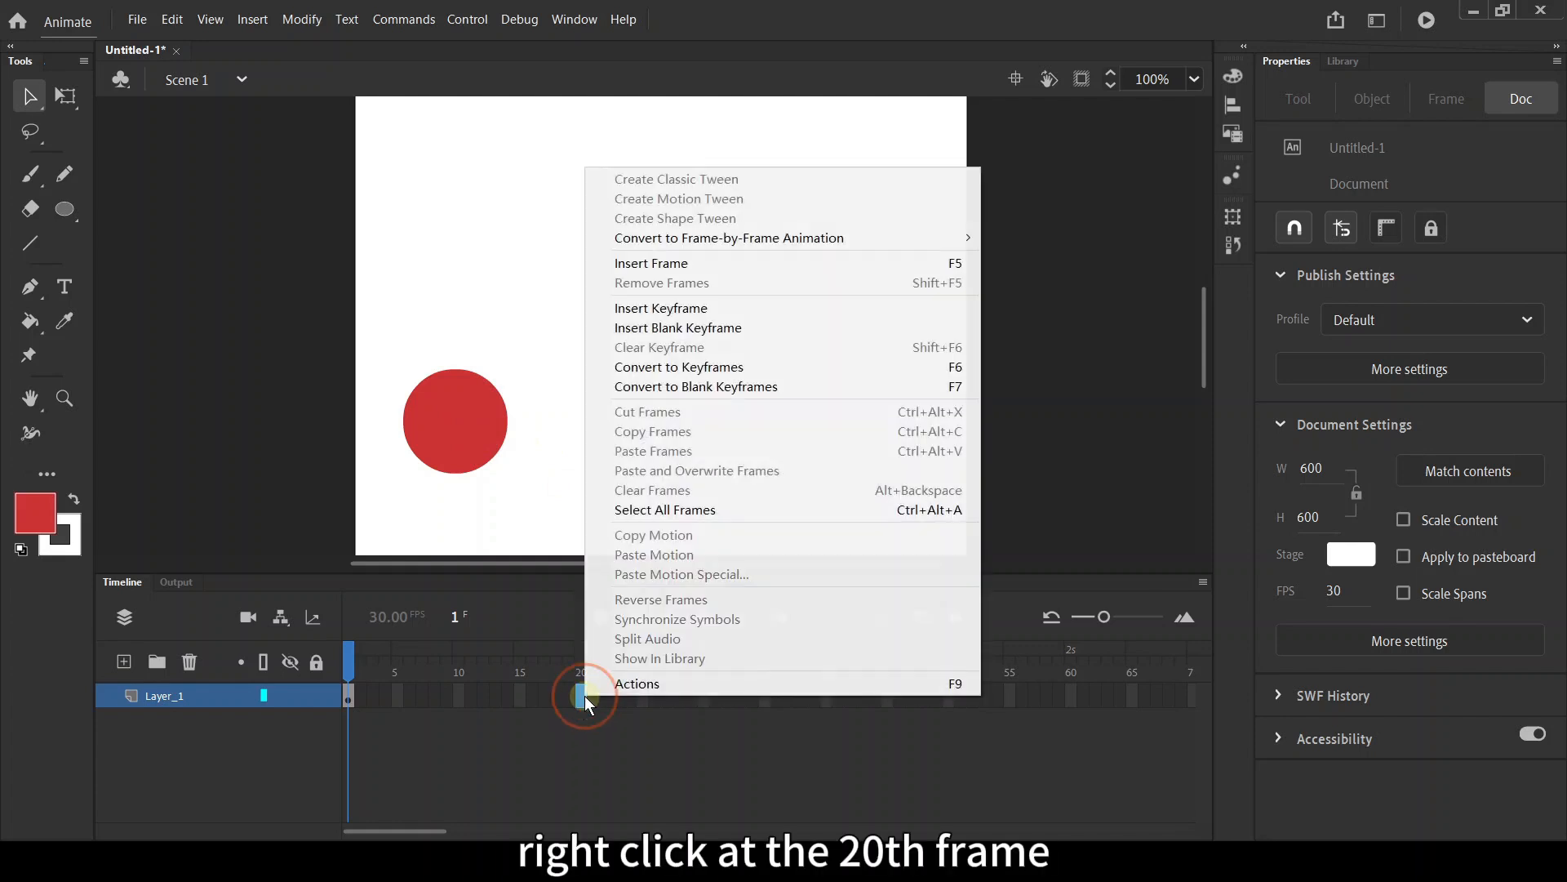
{"action": "left_click", "coordinate": [733, 308]}
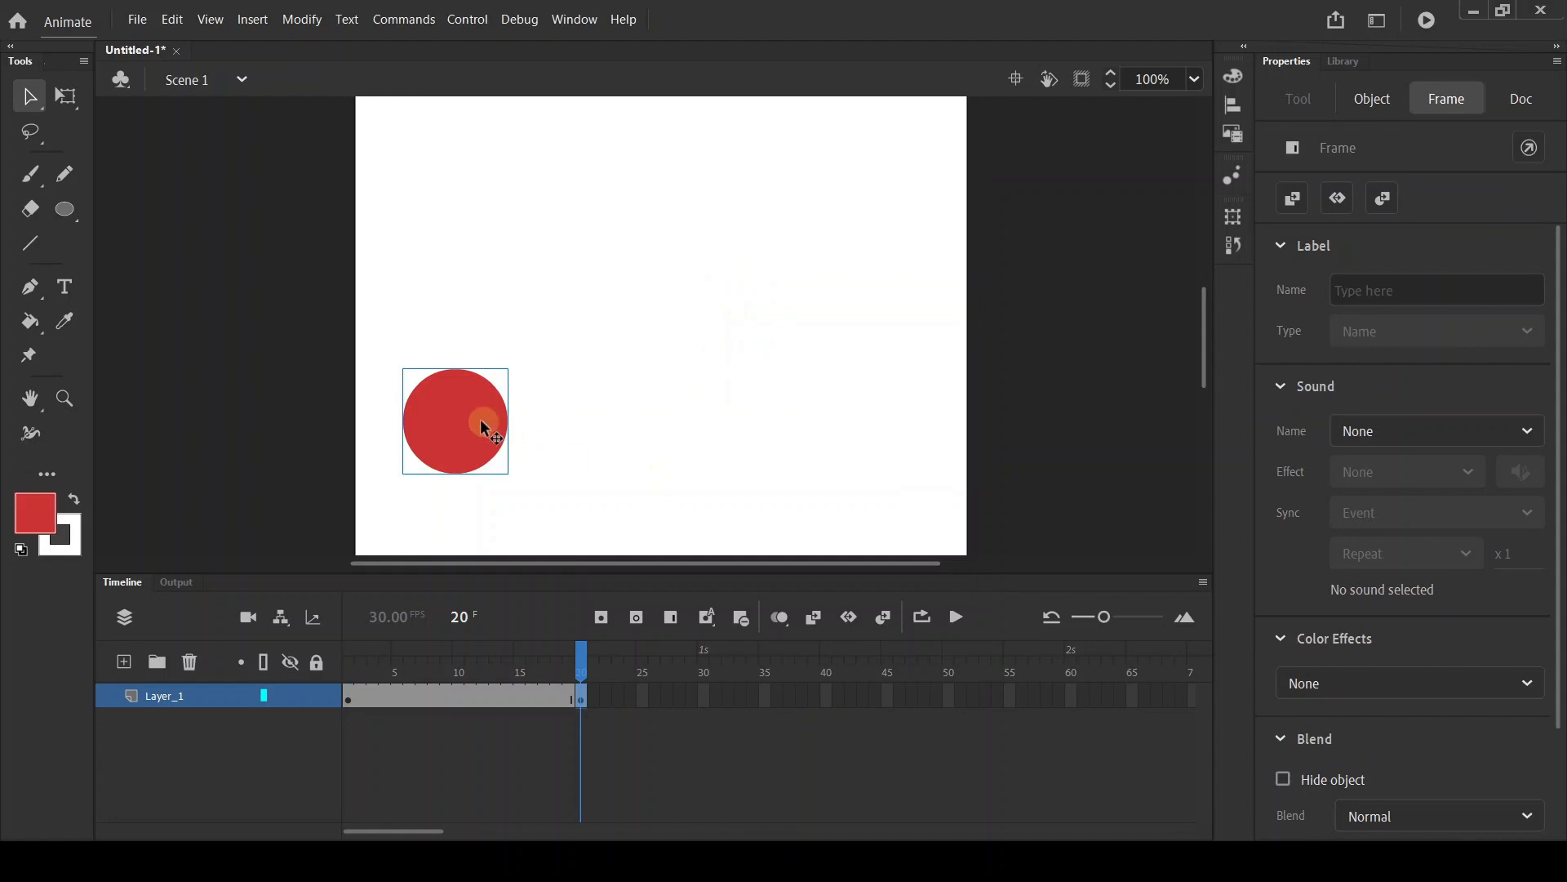
{"action": "left_click_drag", "start_coordinate": [480, 421], "coordinate": [846, 419]}
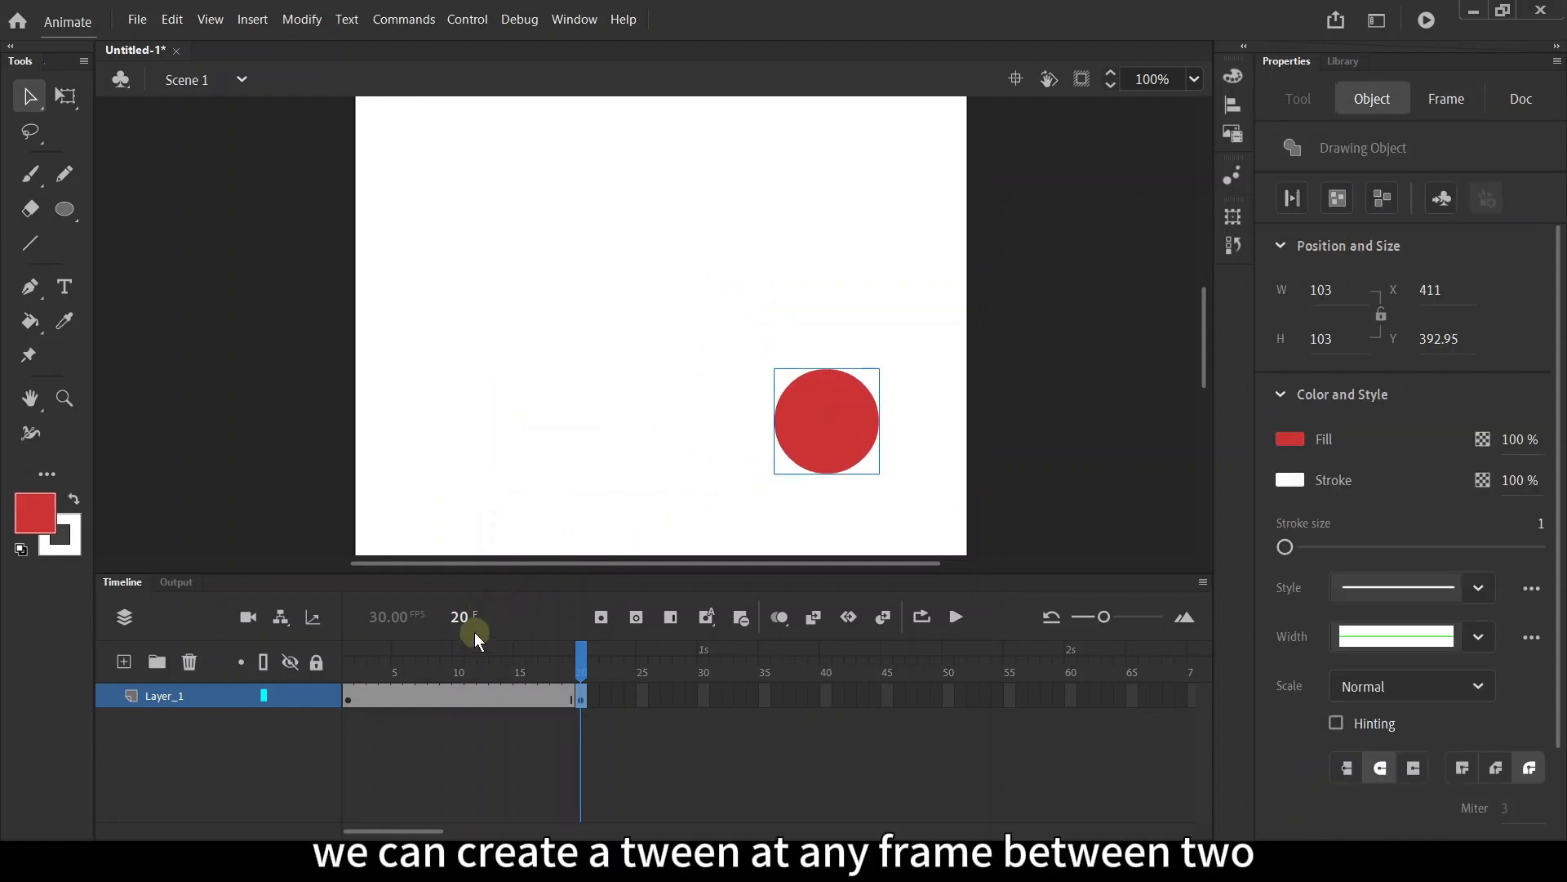
{"action": "left_click", "coordinate": [405, 706]}
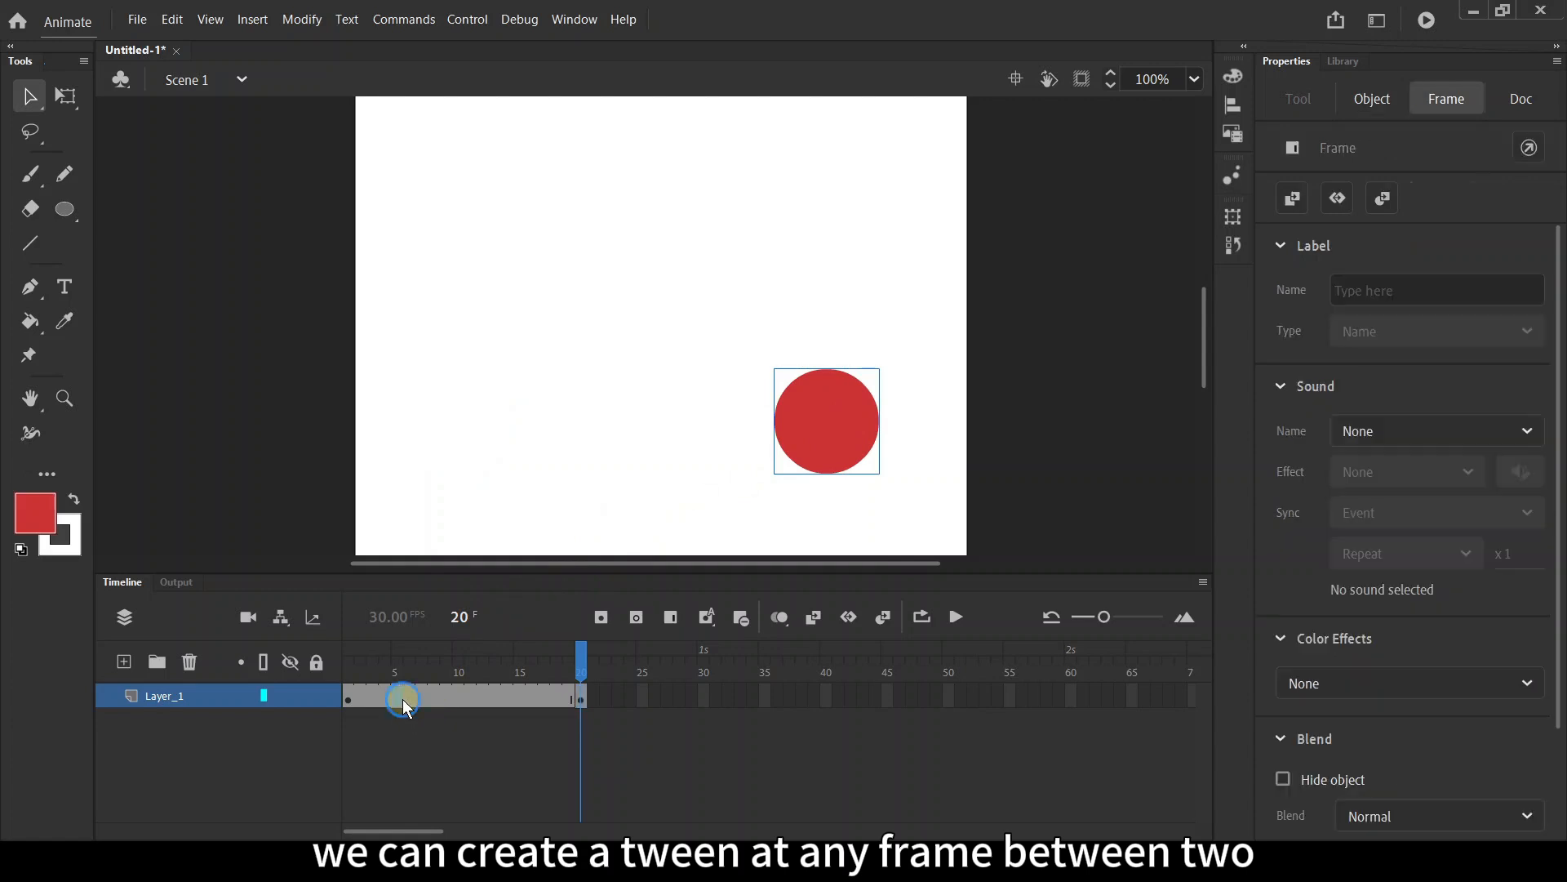
{"action": "left_click", "coordinate": [538, 707]}
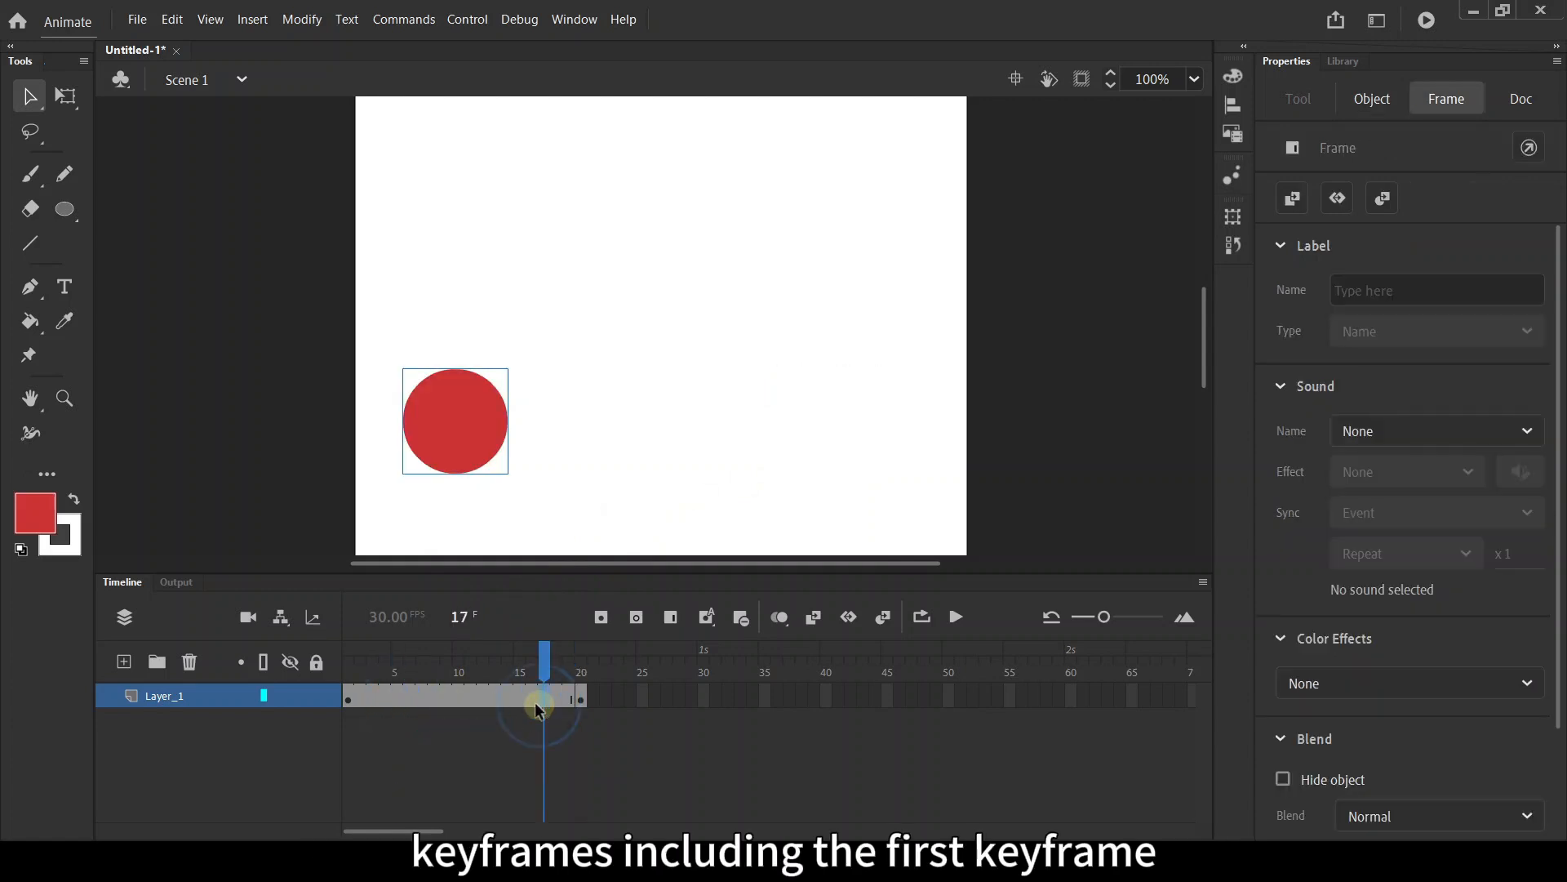
{"action": "left_click", "coordinate": [341, 699]}
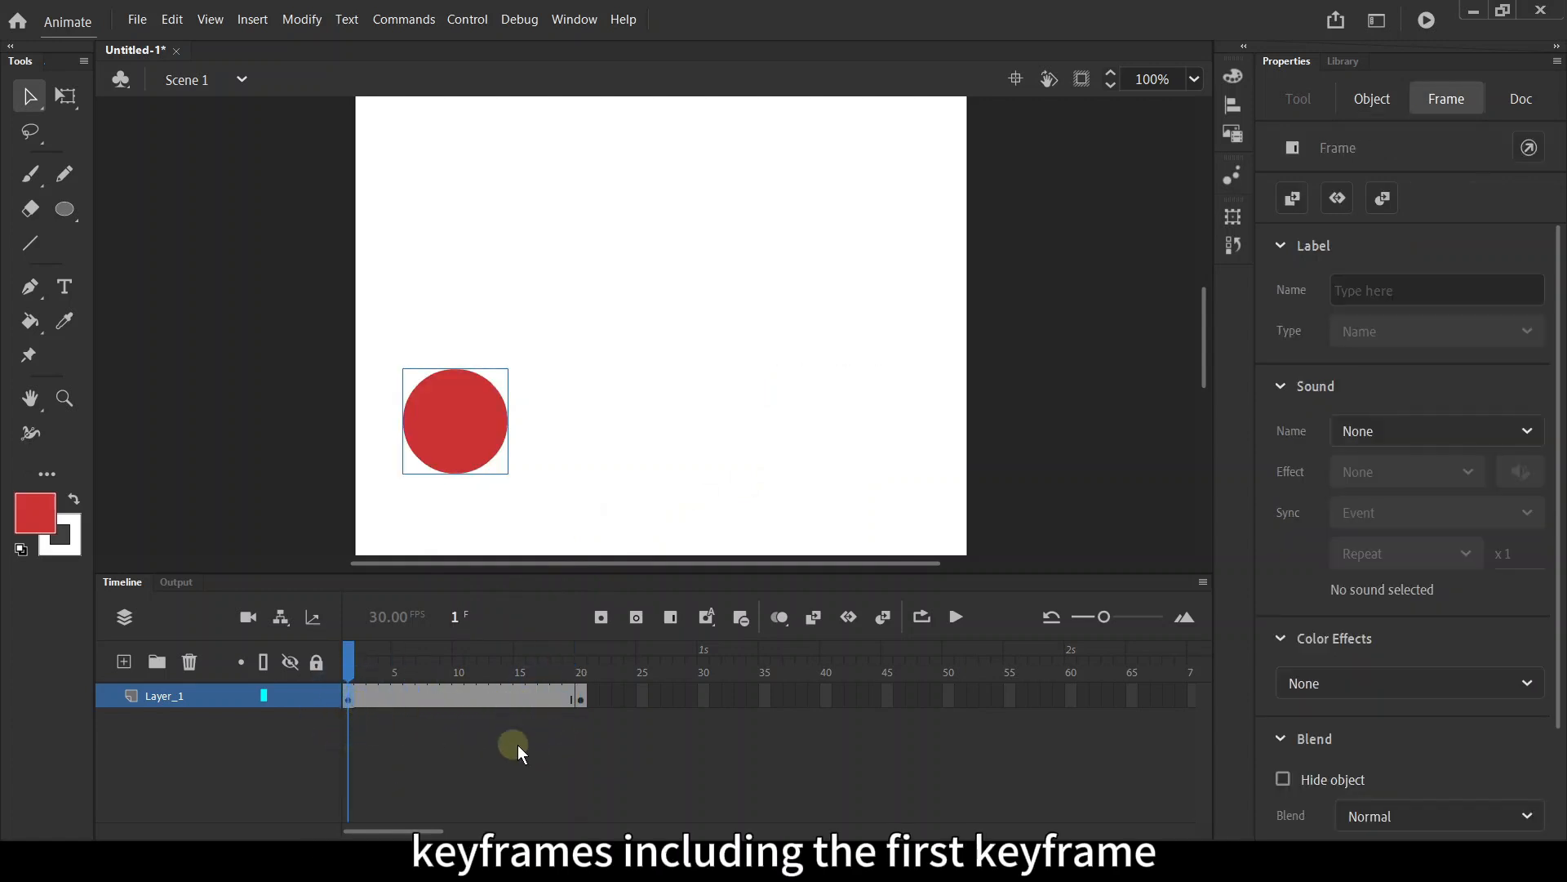
{"action": "left_click", "coordinate": [583, 696]}
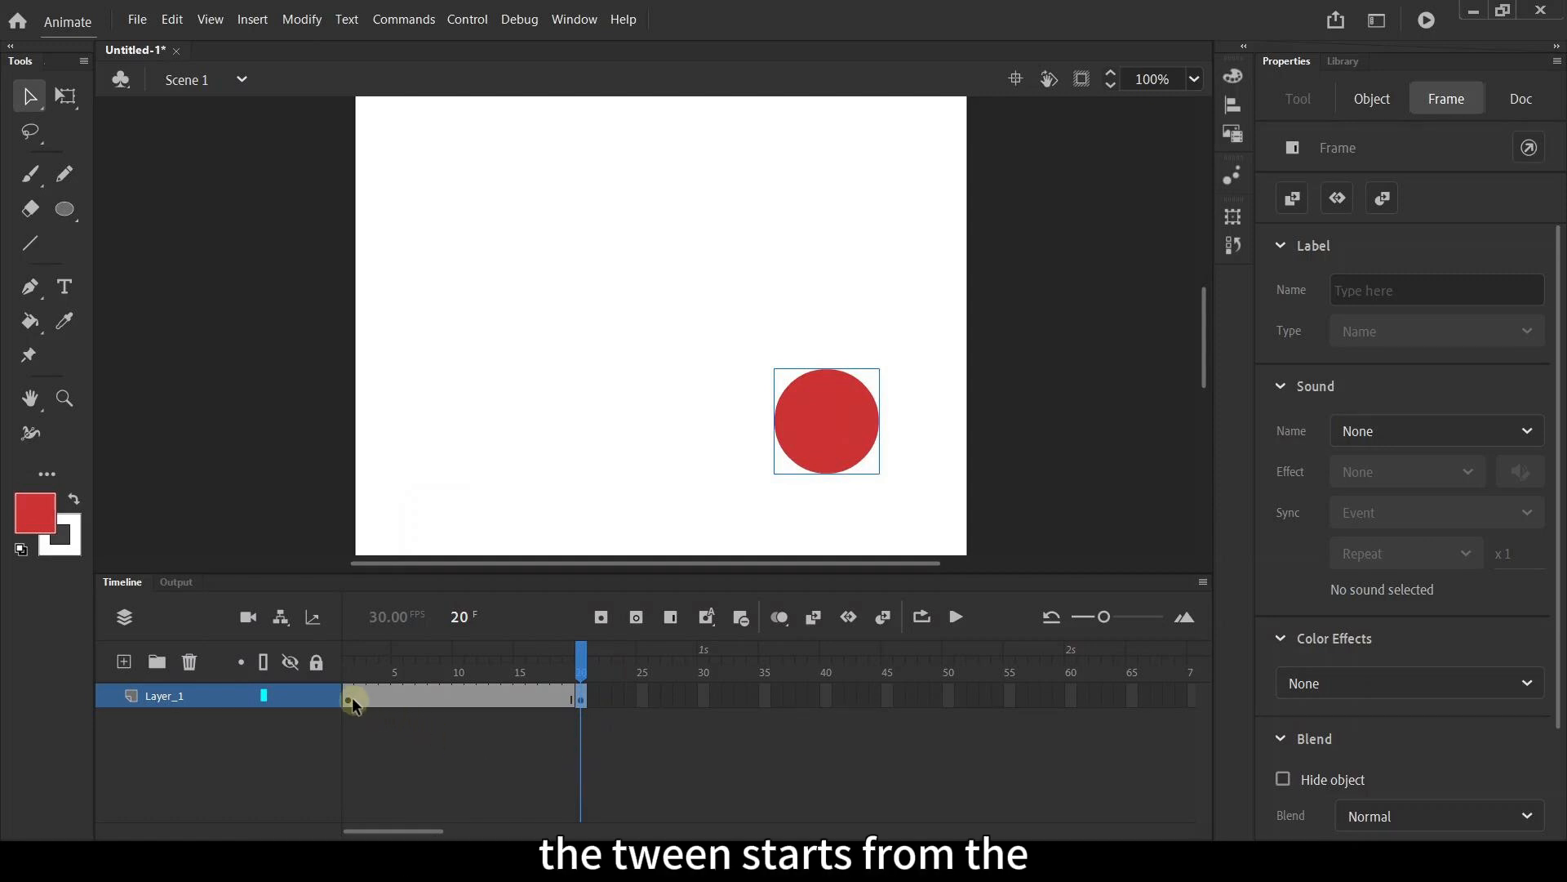
{"action": "left_click_drag", "start_coordinate": [348, 697], "coordinate": [576, 705]}
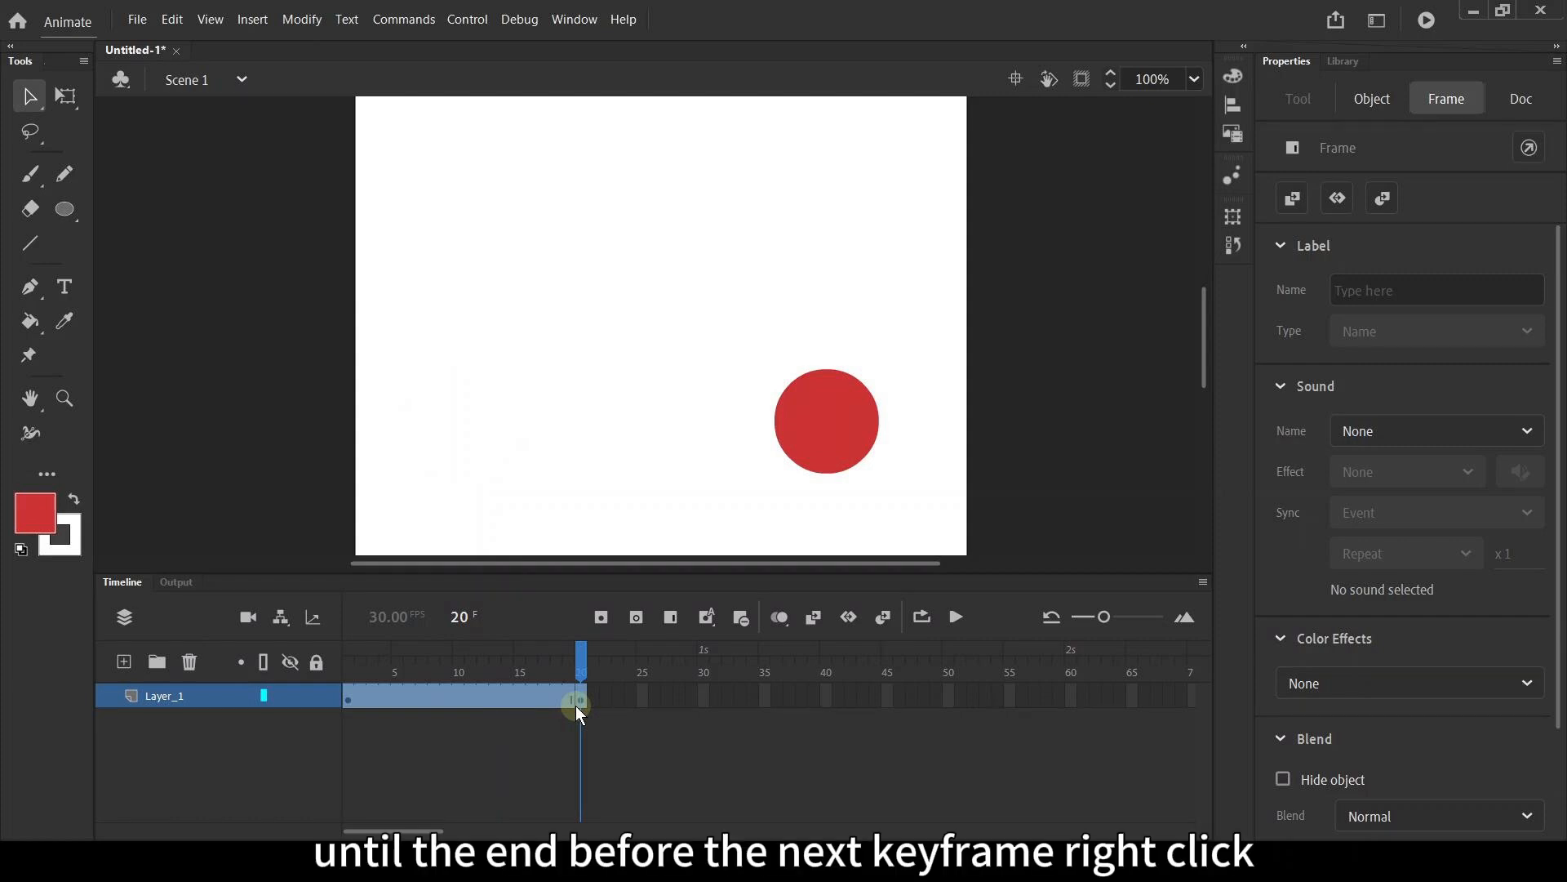
{"action": "left_click_drag", "start_coordinate": [575, 706], "coordinate": [576, 705]}
Create a classic tween between the circle's two keyframes, converting the content to a symbol, and scrub back to frame 1.
{"action": "left_click", "coordinate": [447, 695]}
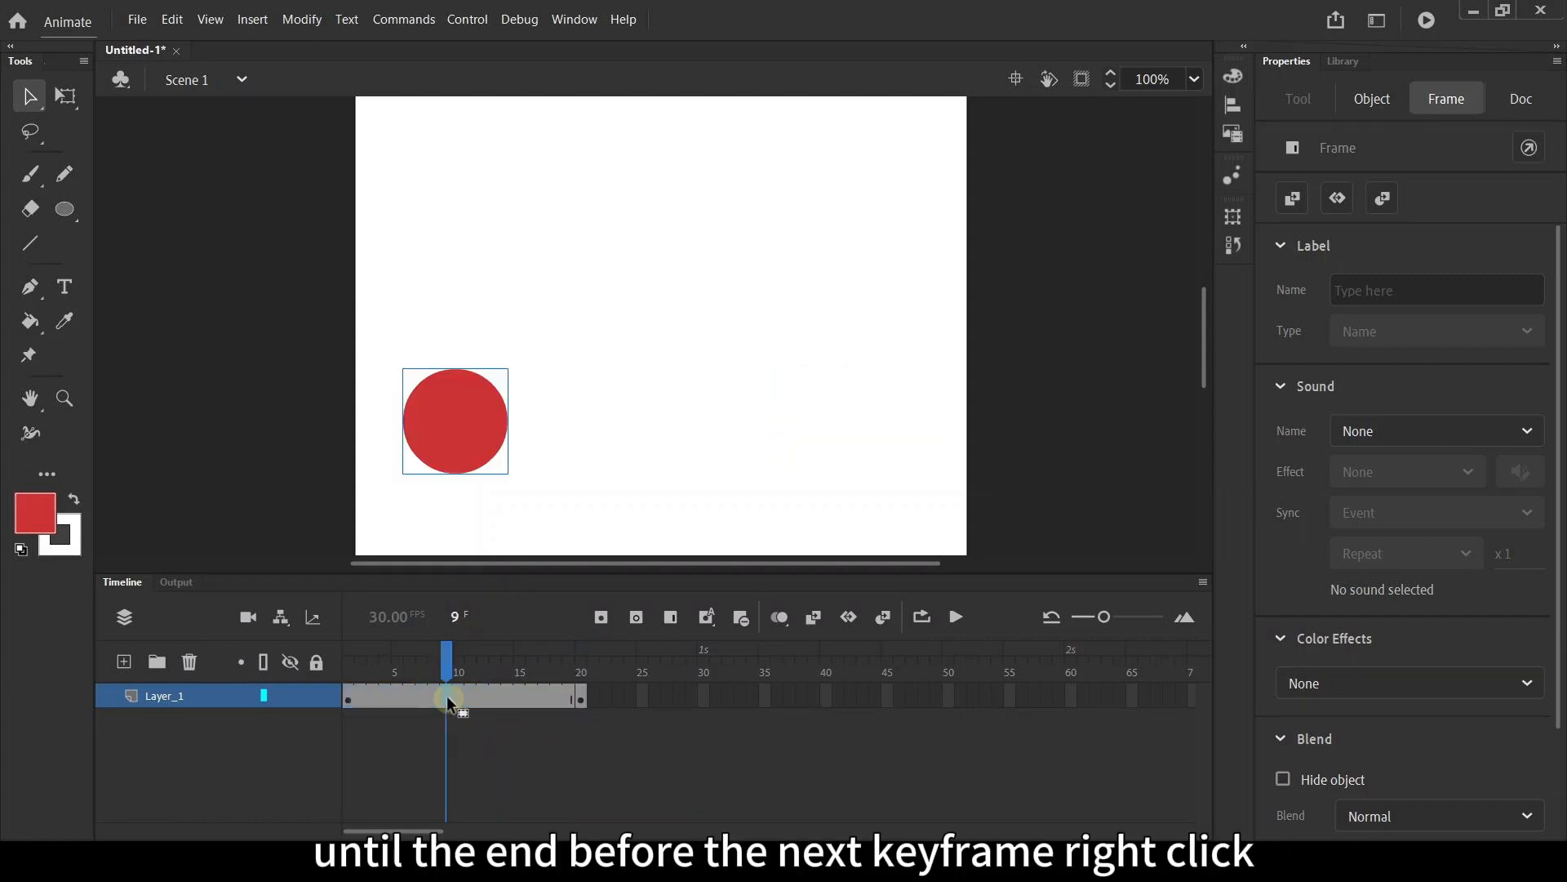
{"action": "right_click", "coordinate": [448, 698]}
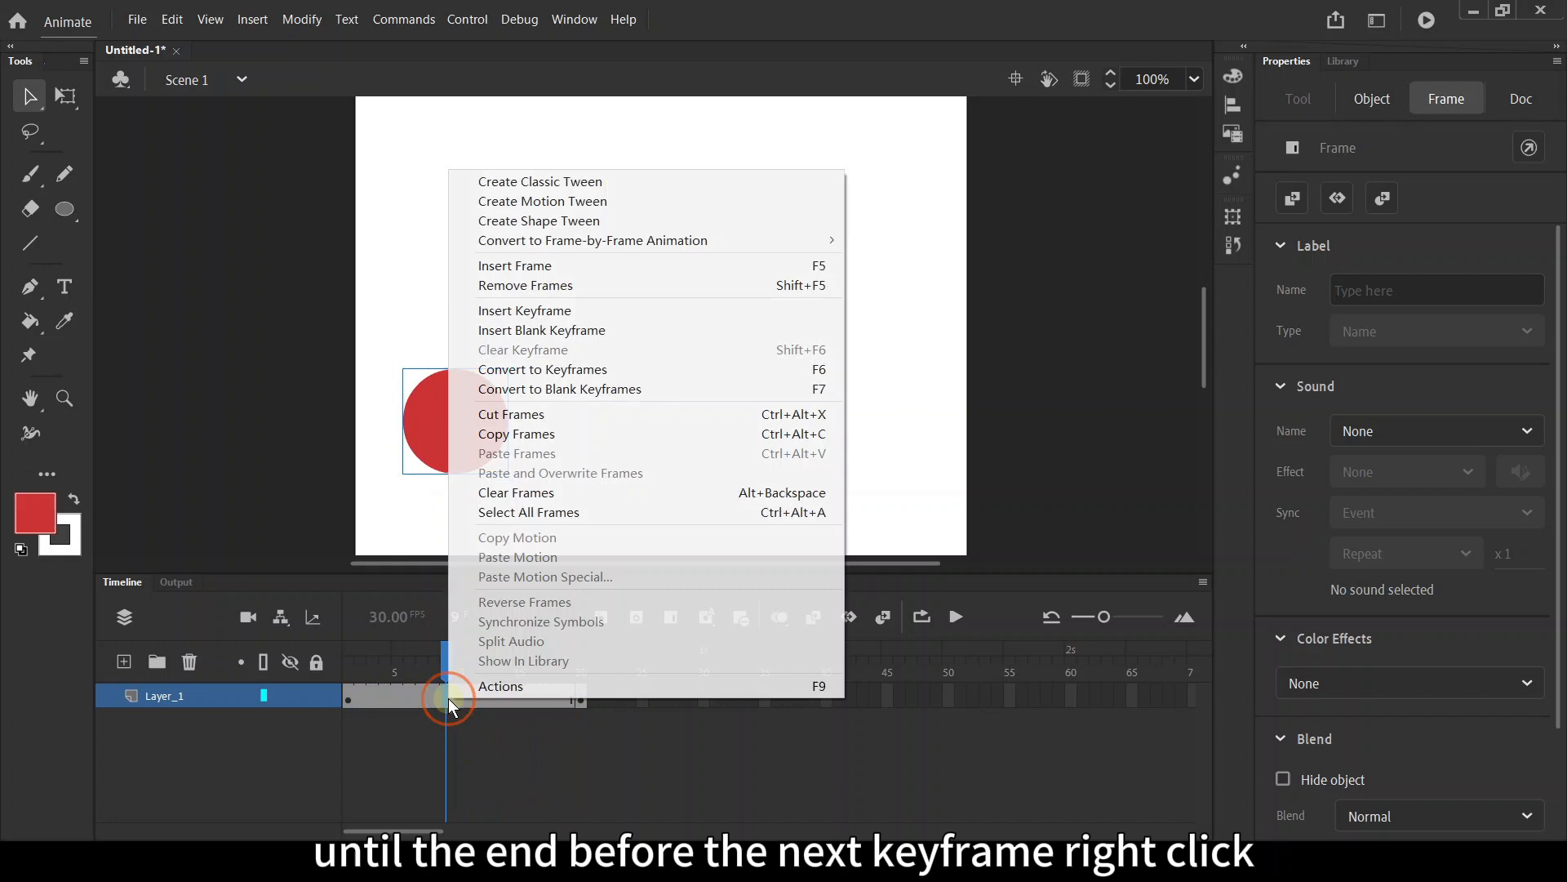
{"action": "left_click", "coordinate": [663, 186]}
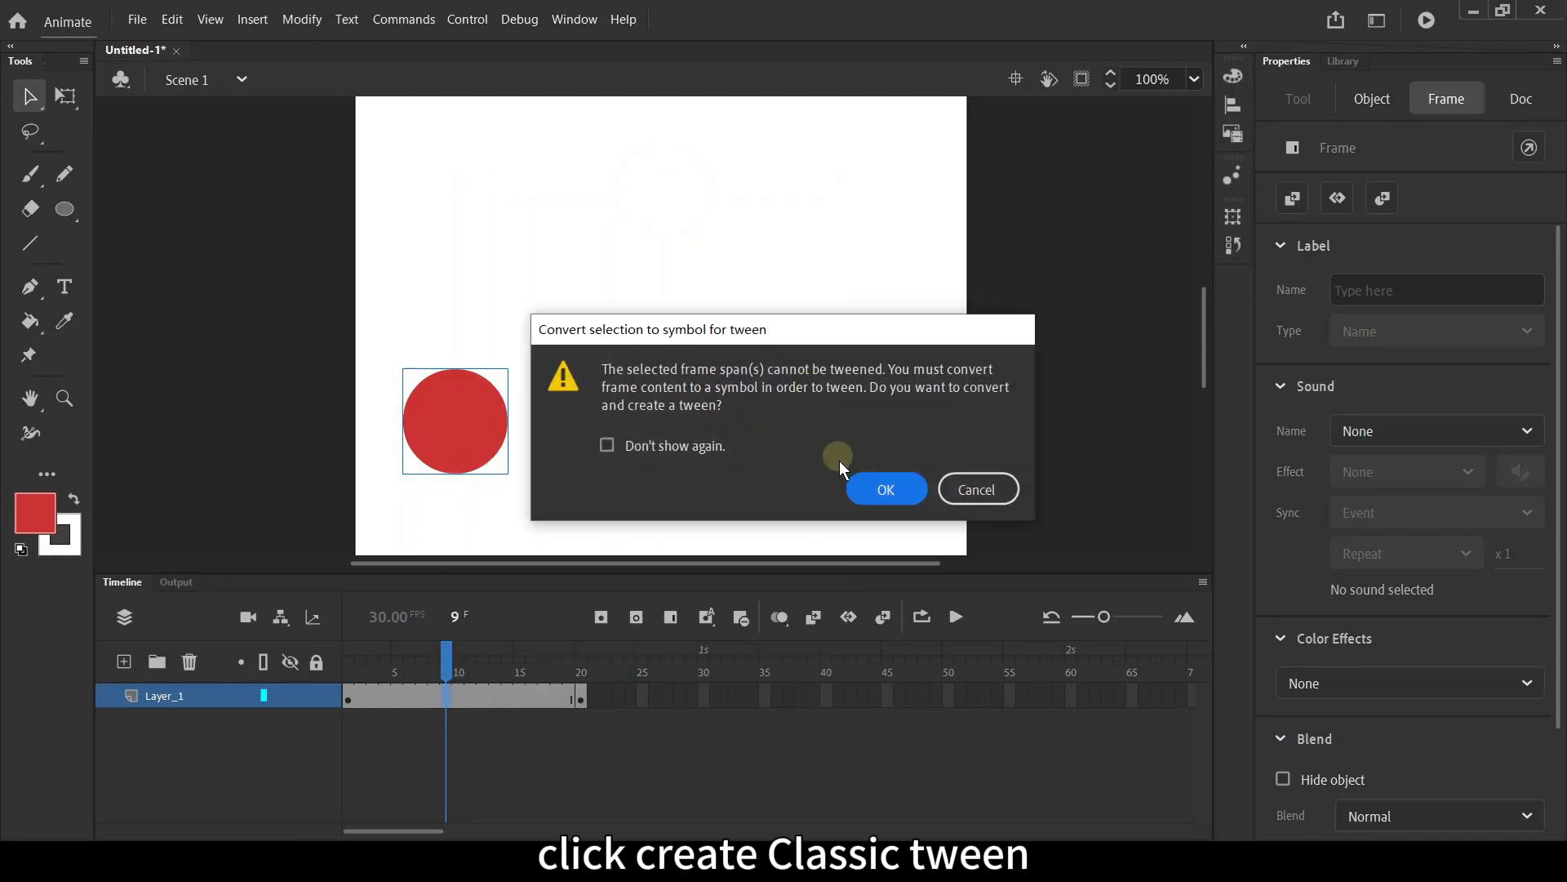
{"action": "left_click", "coordinate": [885, 486]}
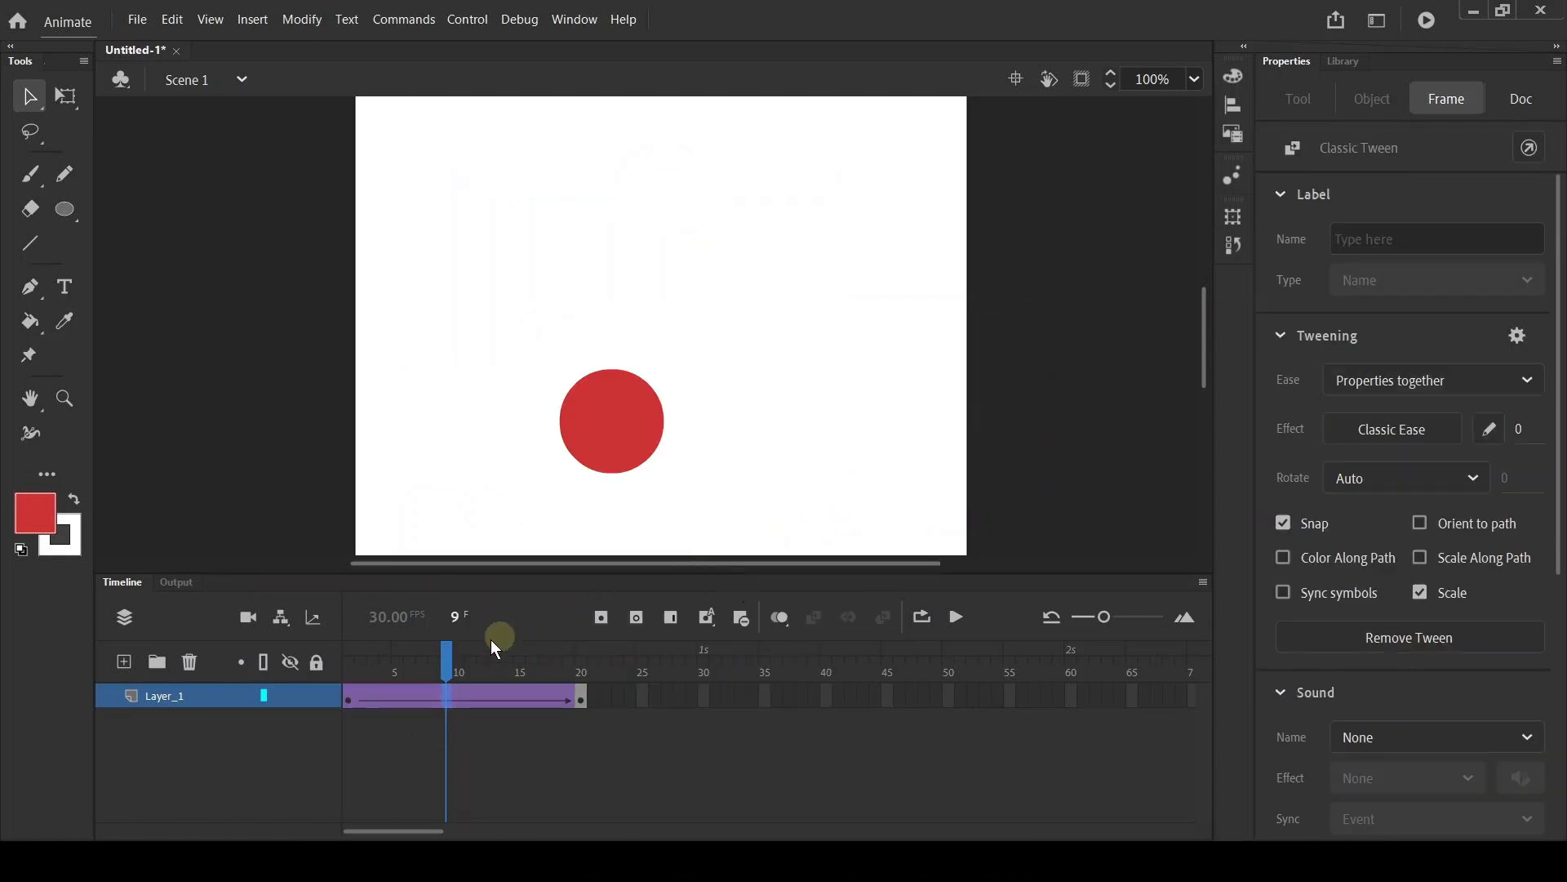
{"action": "left_click_drag", "start_coordinate": [437, 658], "coordinate": [359, 653]}
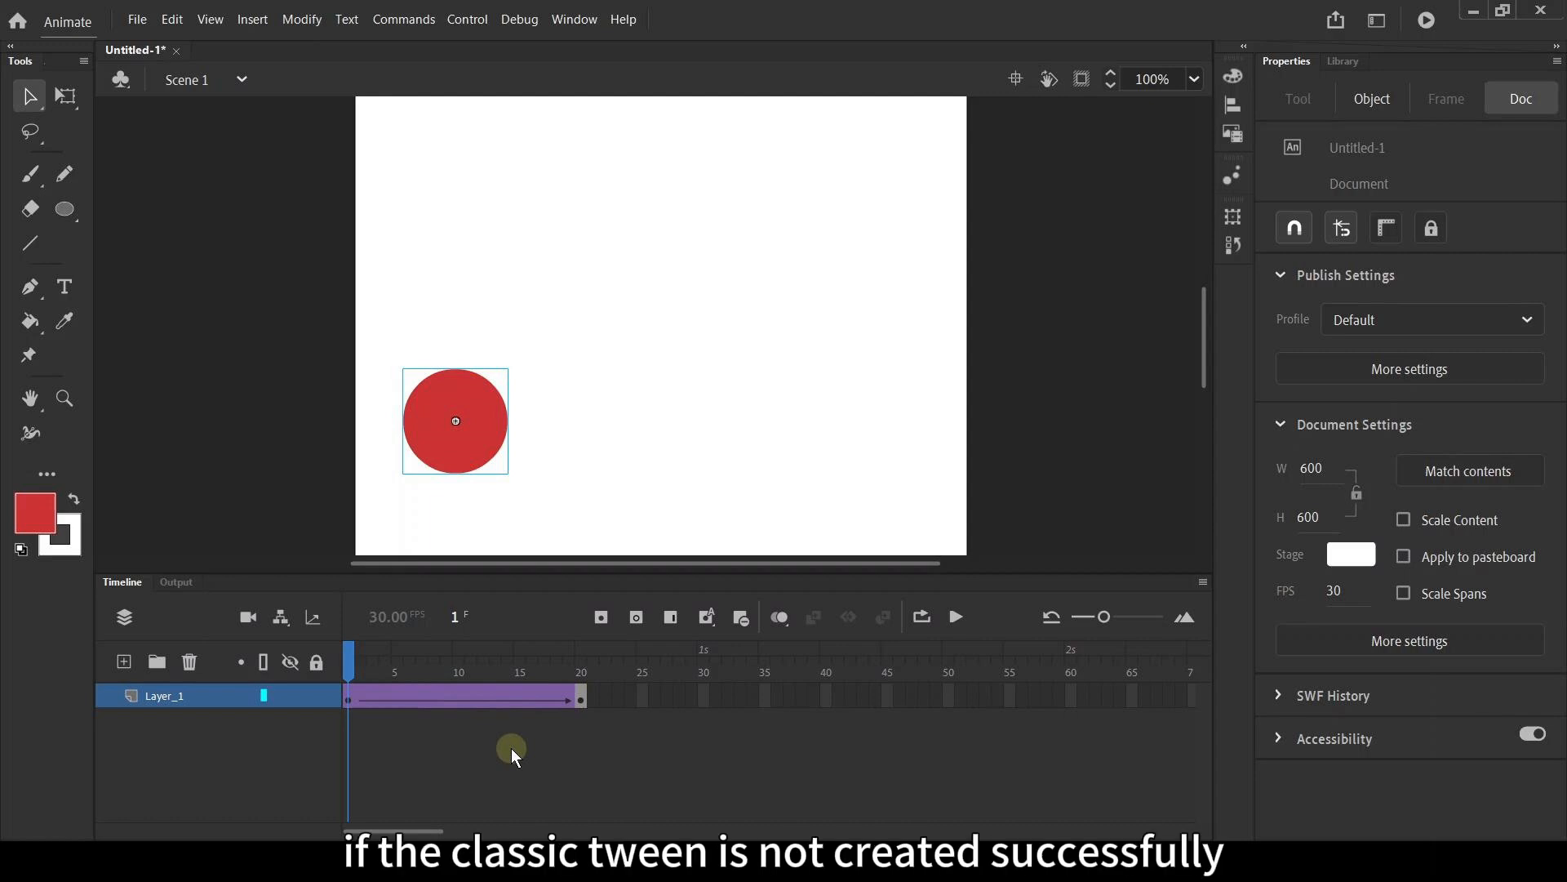
Clear the keyframe at frame 20 of Layer_1 and scrub the timeline to check the circle's motion.
{"action": "right_click", "coordinate": [581, 695]}
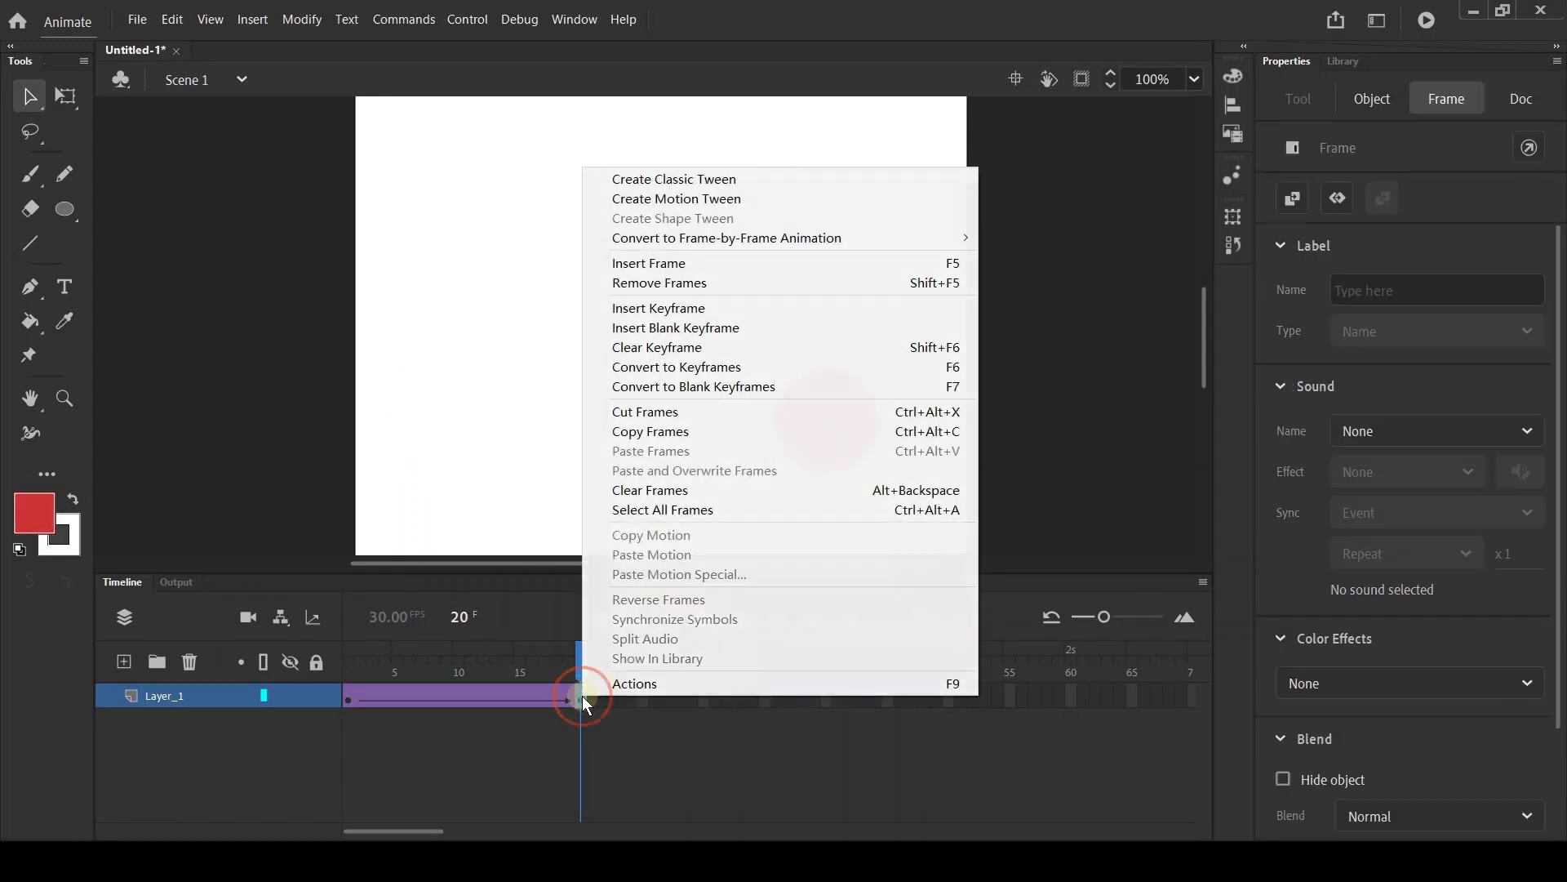
{"action": "left_click", "coordinate": [707, 346]}
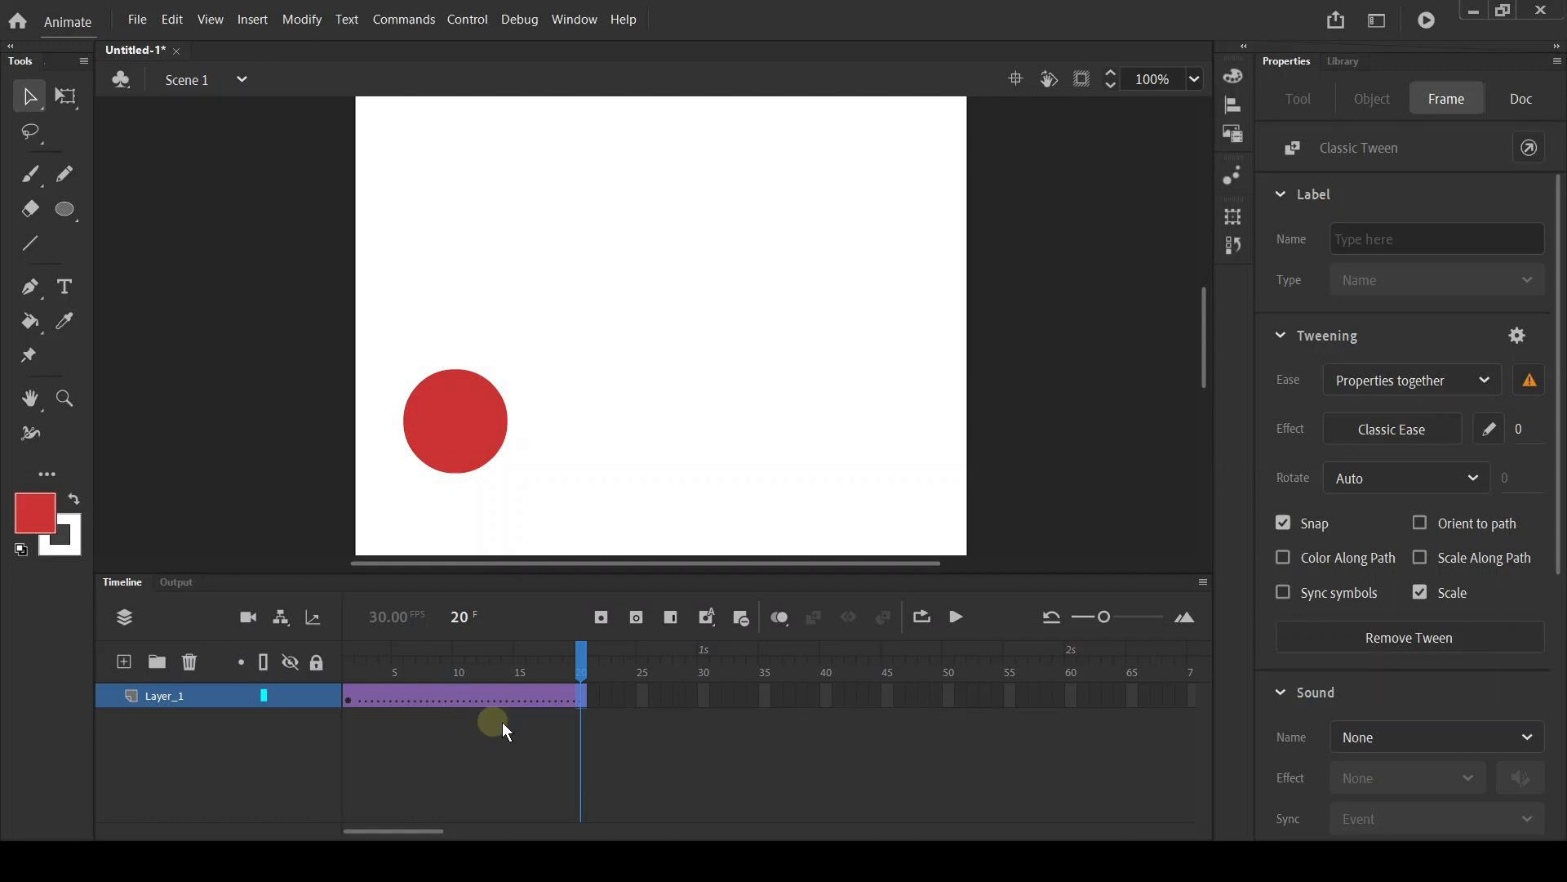
{"action": "left_click_drag", "start_coordinate": [580, 663], "coordinate": [347, 665]}
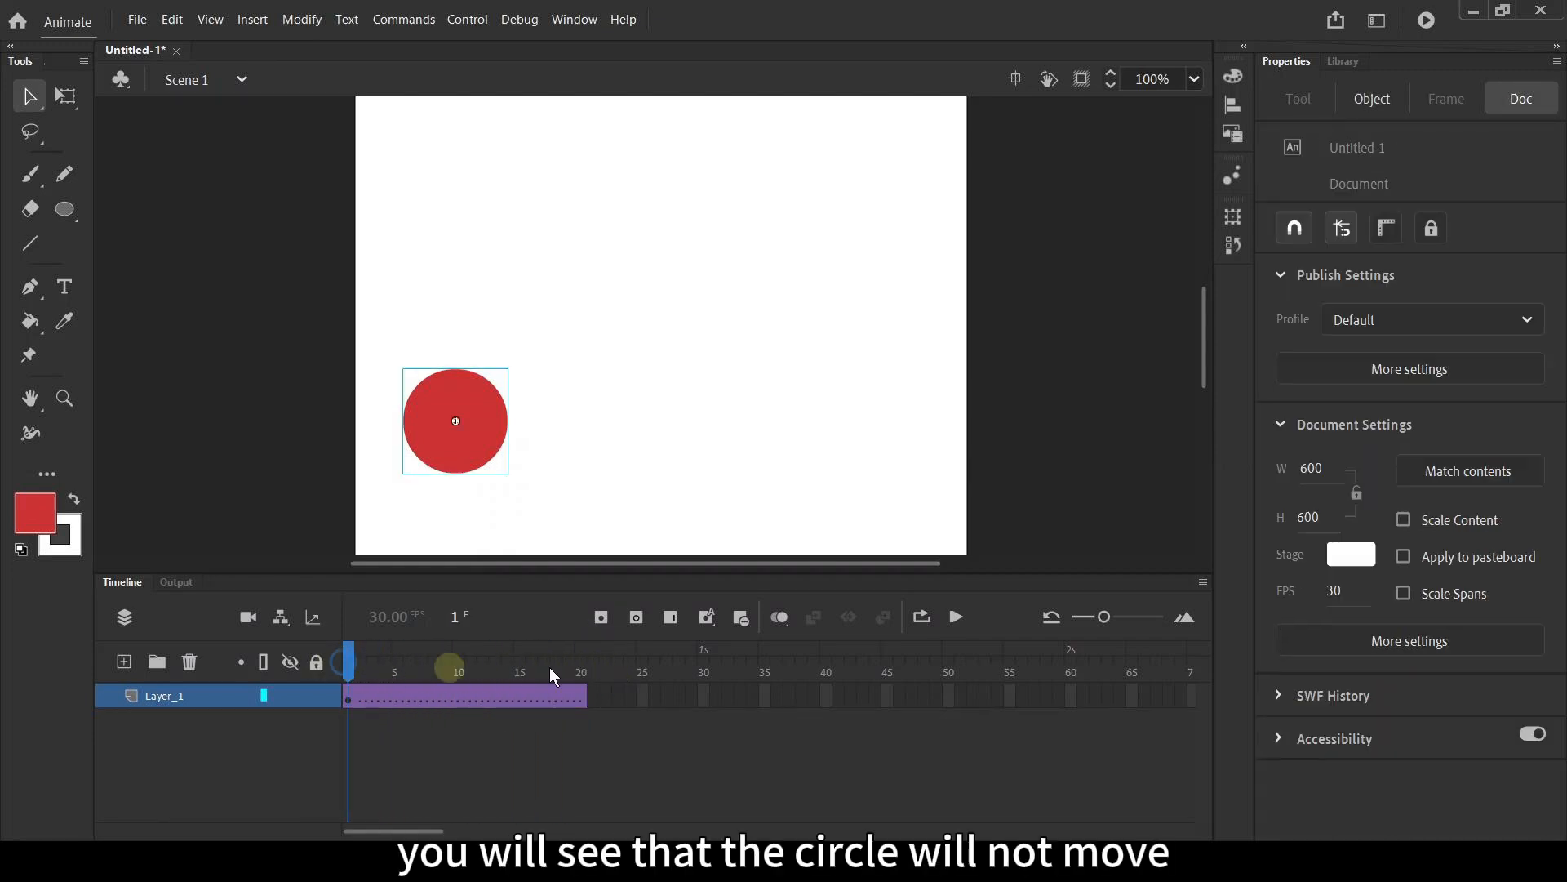
Revert the document history to before the Clear Keyframe entry to restore the keyframe at frame 20.
{"action": "left_click", "coordinate": [1235, 246]}
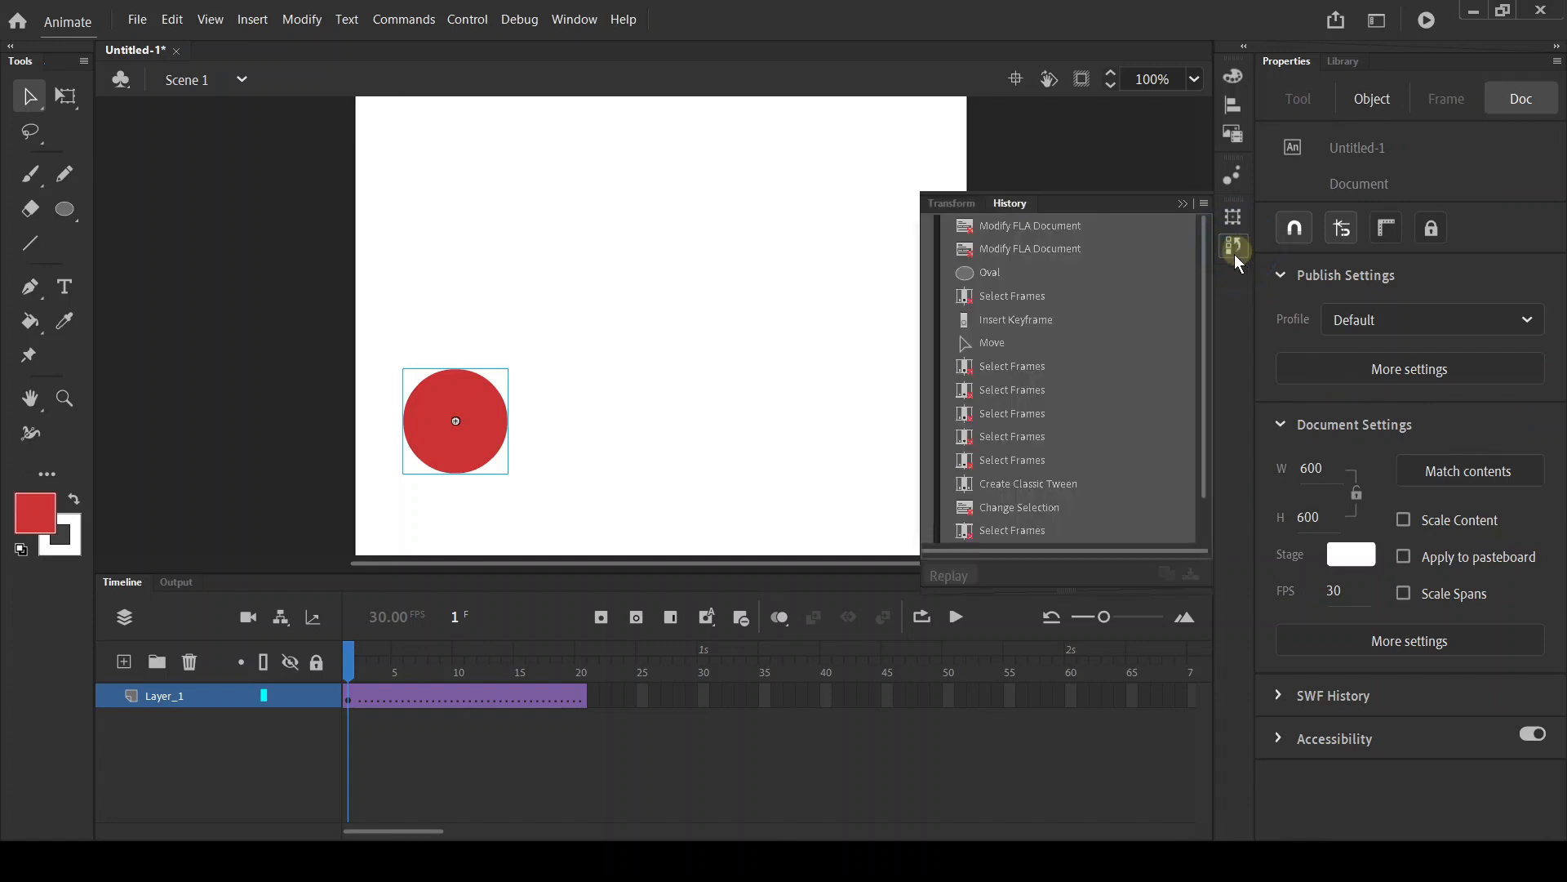
{"action": "left_click", "coordinate": [936, 498]}
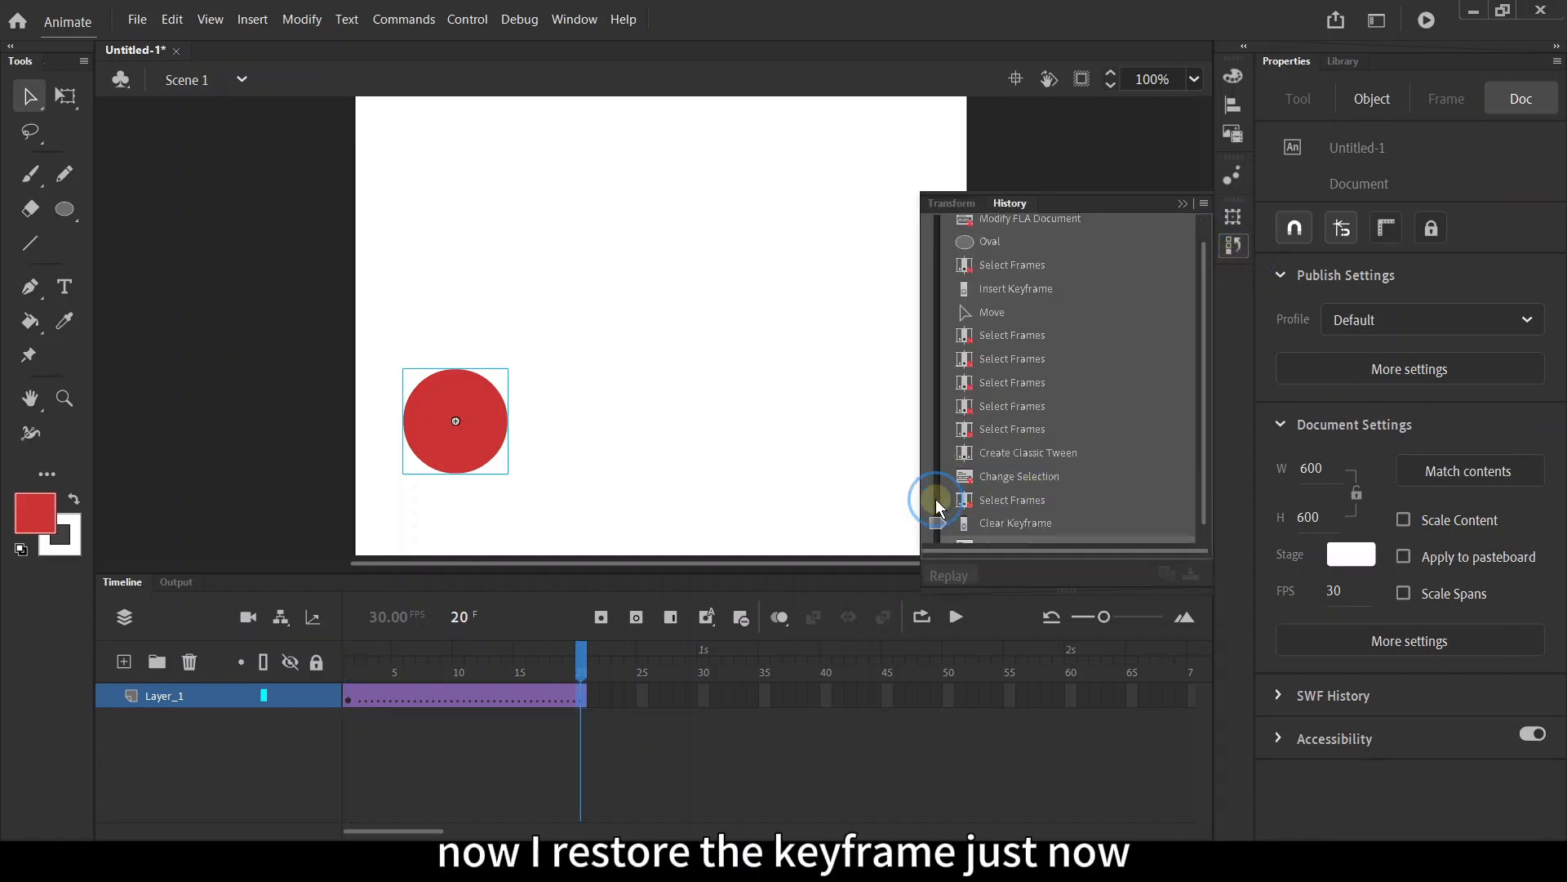
{"action": "left_click", "coordinate": [934, 502]}
{"action": "scroll", "coordinate": [1106, 468], "scroll_direction": "down", "scroll_amount": 1}
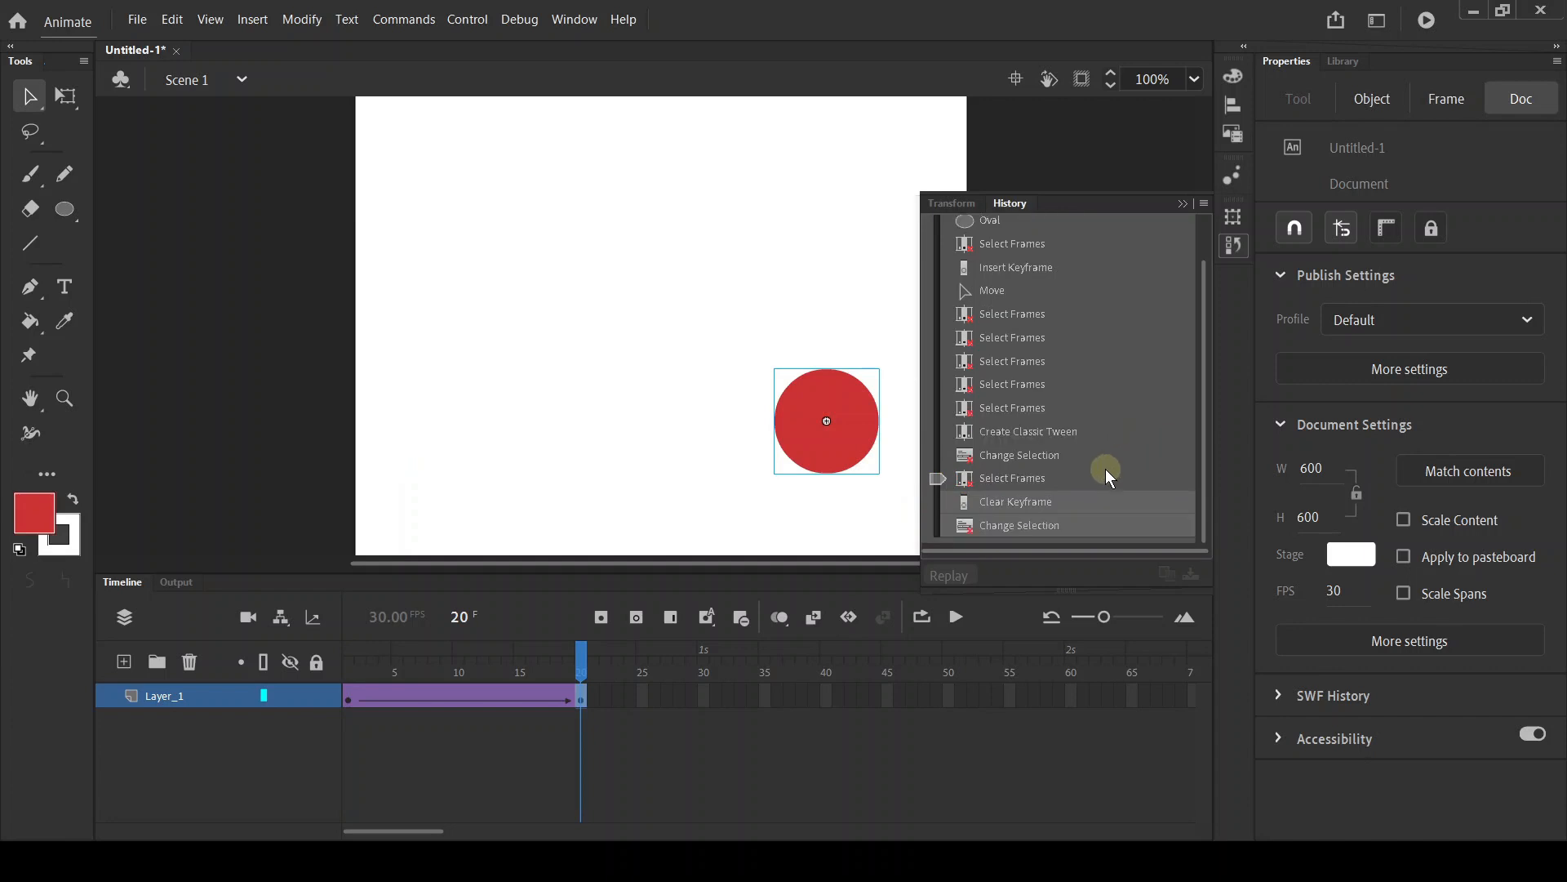
{"action": "left_click", "coordinate": [1238, 246]}
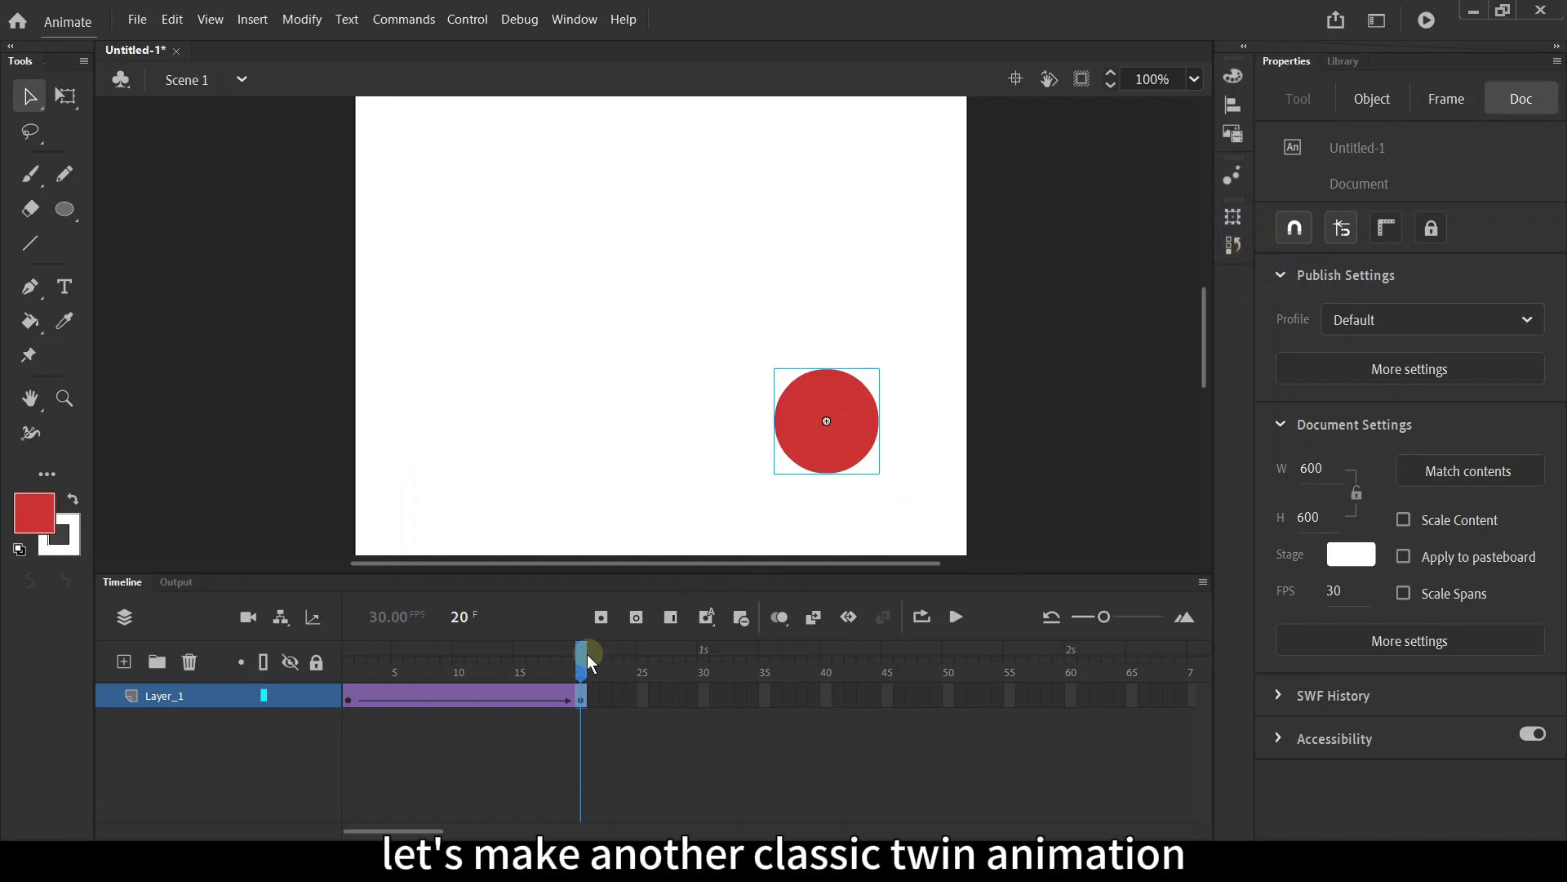
Return the playhead to frame 1 and add a new layer above Layer_1.
{"action": "left_click_drag", "start_coordinate": [582, 654], "coordinate": [283, 674]}
{"action": "left_click", "coordinate": [786, 398]}
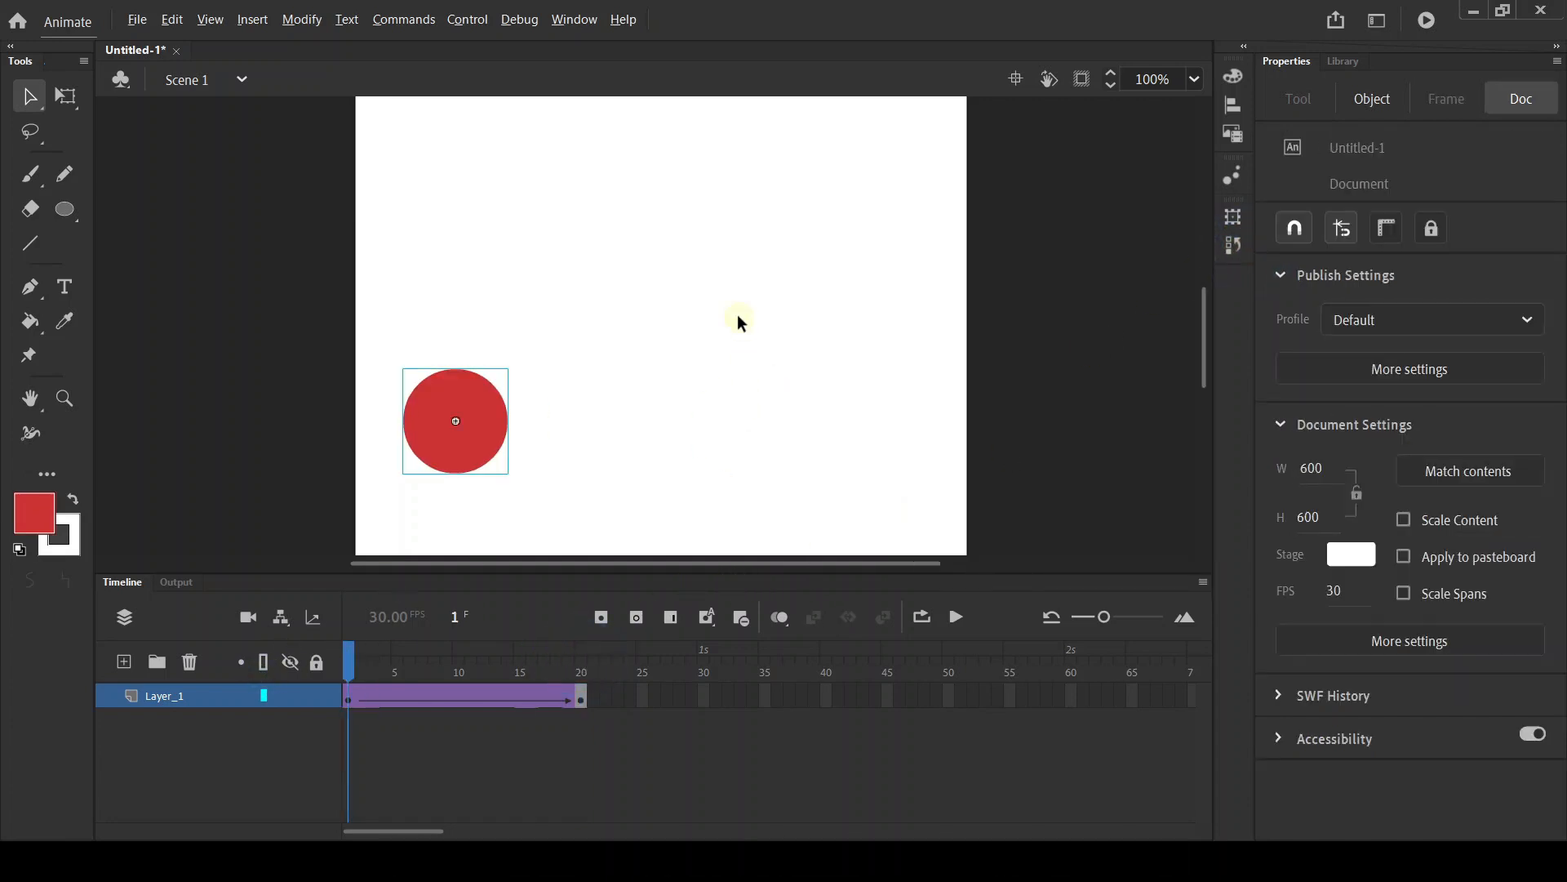
{"action": "left_click", "coordinate": [122, 662]}
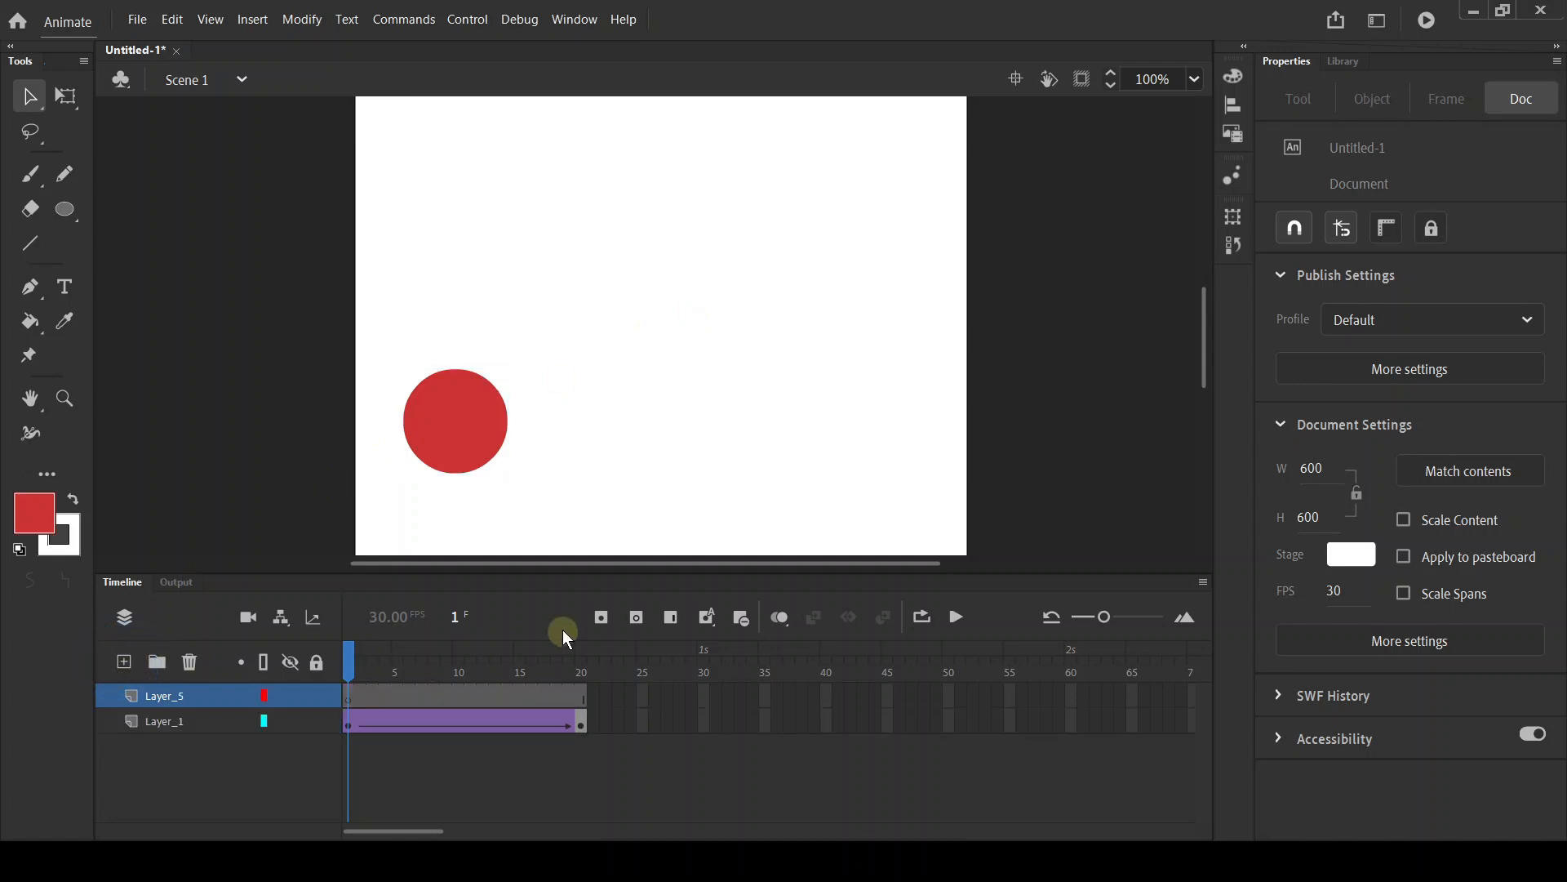
Write the static text "1" in the new layer and place it above the circle at about X 68, Y 235.
{"action": "left_click", "coordinate": [64, 285]}
{"action": "left_click", "coordinate": [435, 276]}
{"action": "type", "text": "1"}
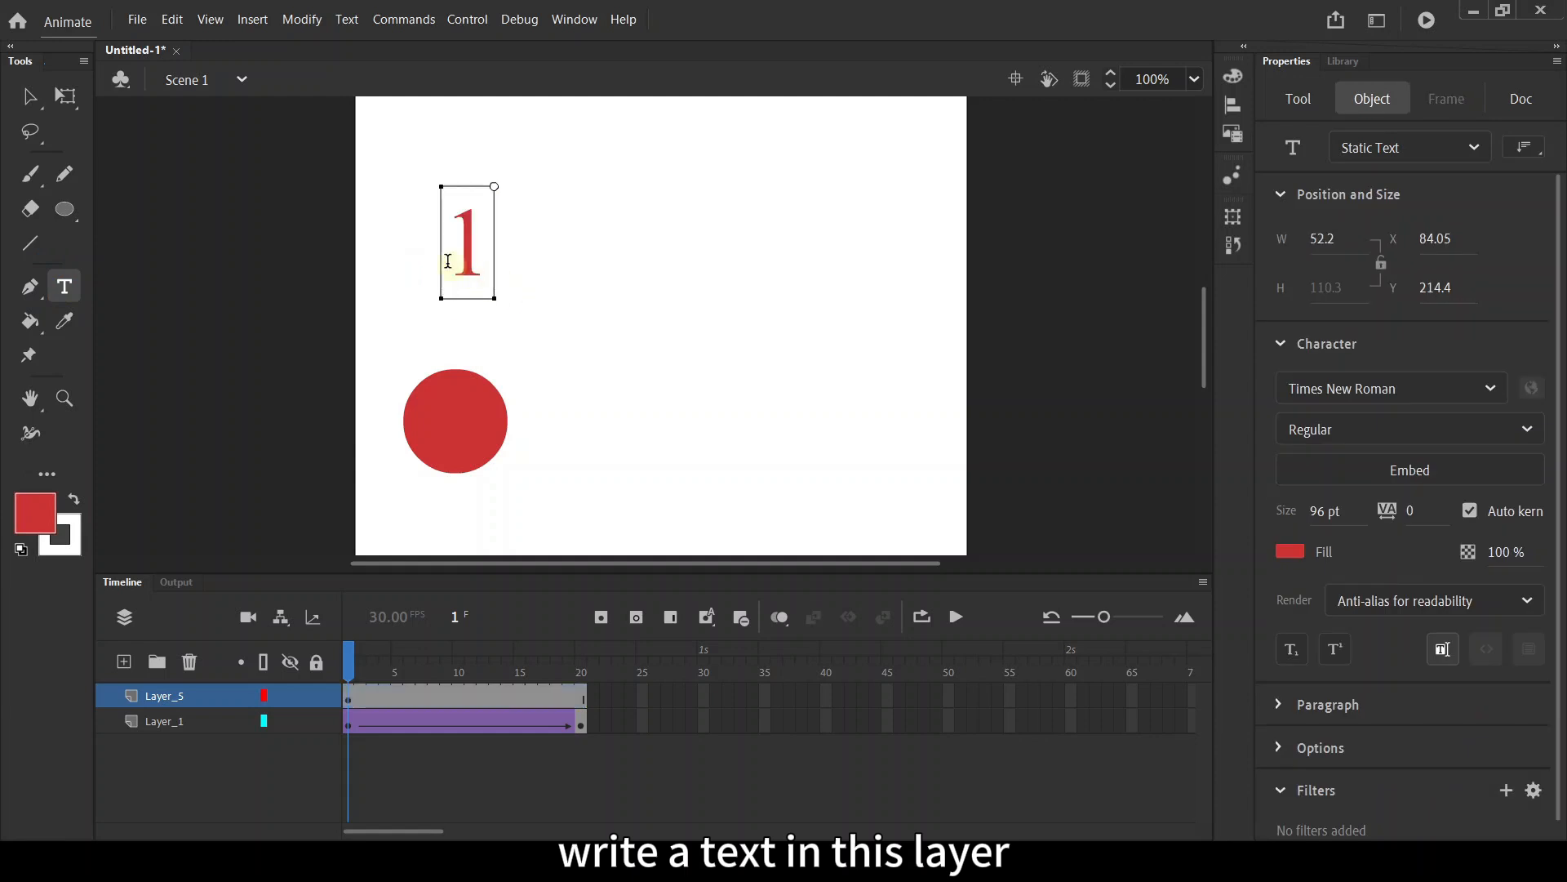
{"action": "key", "text": "Escape"}
{"action": "left_click_drag", "start_coordinate": [472, 261], "coordinate": [458, 278]}
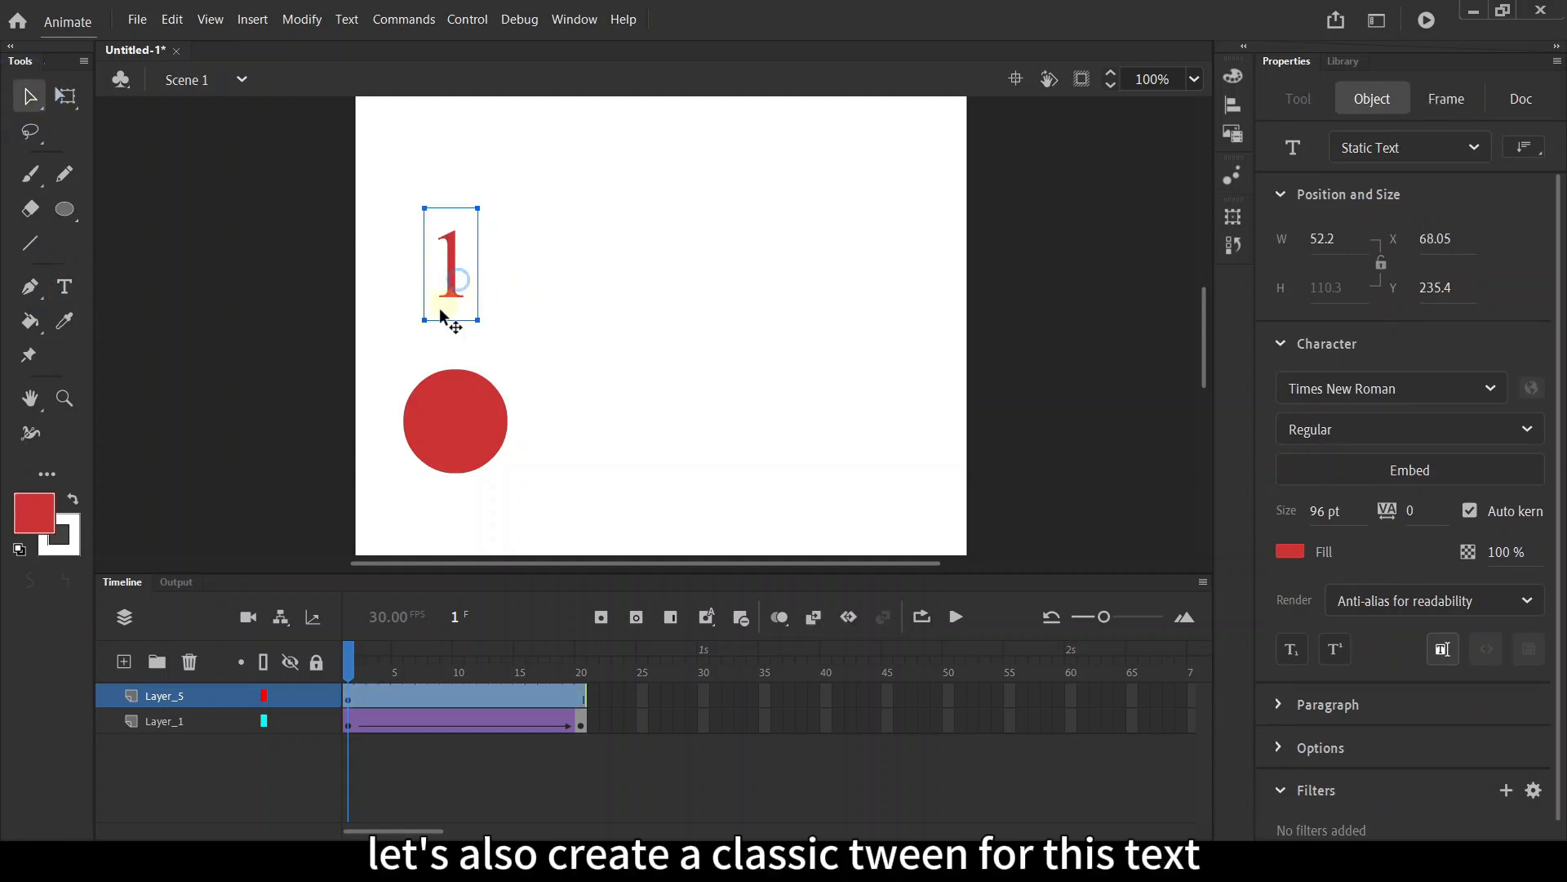
Insert a keyframe at frame 20 of the text layer and move the "1" horizontally to about X 437, above the circle.
{"action": "left_click", "coordinate": [583, 702]}
{"action": "left_click", "coordinate": [581, 701]}
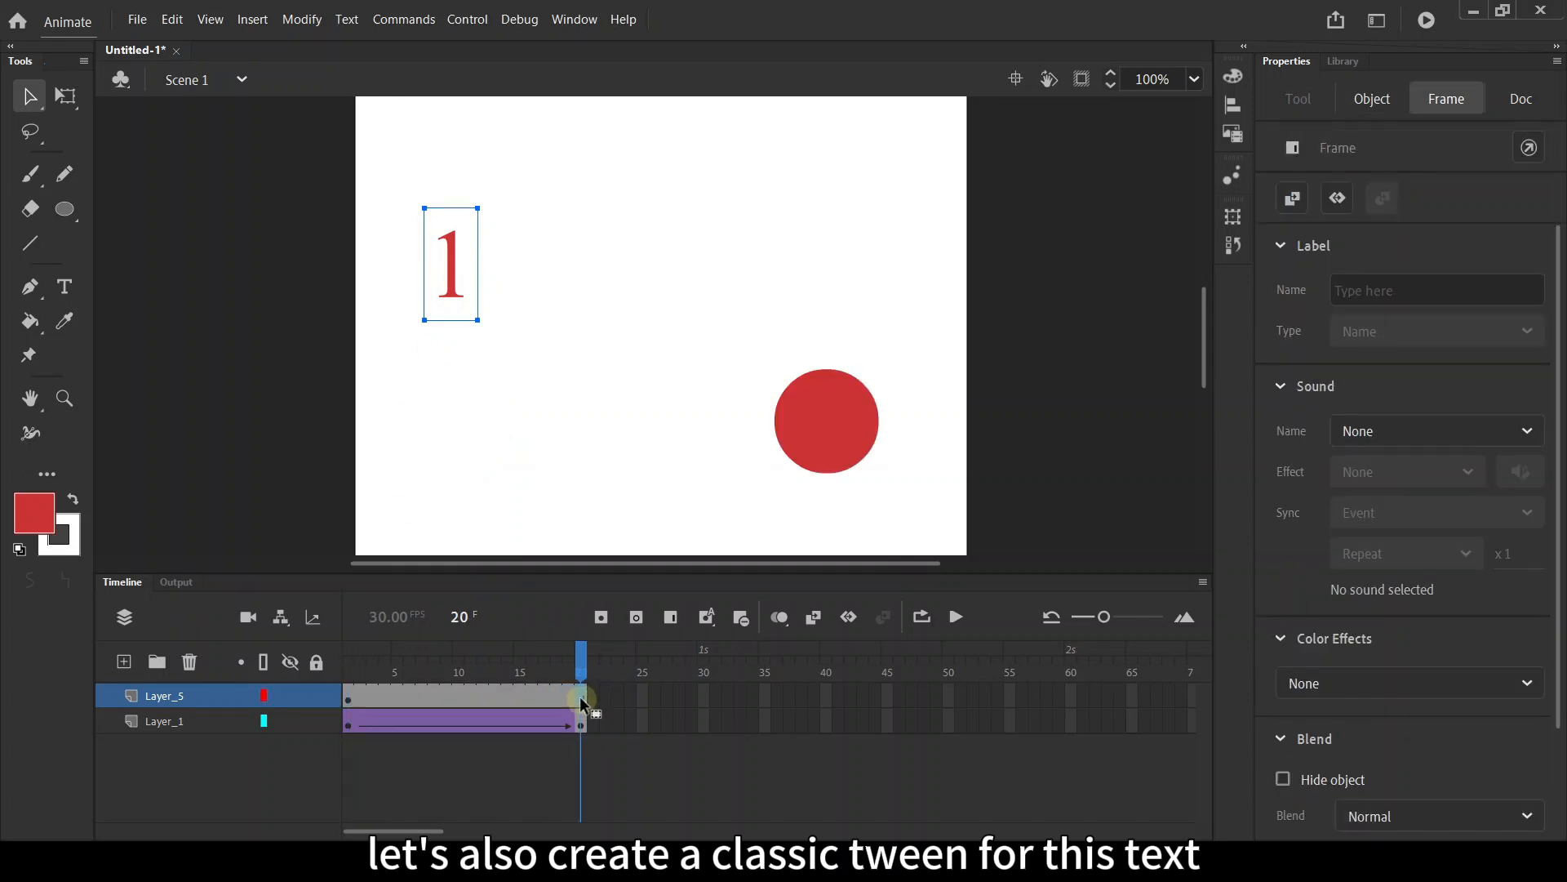
{"action": "right_click", "coordinate": [579, 697]}
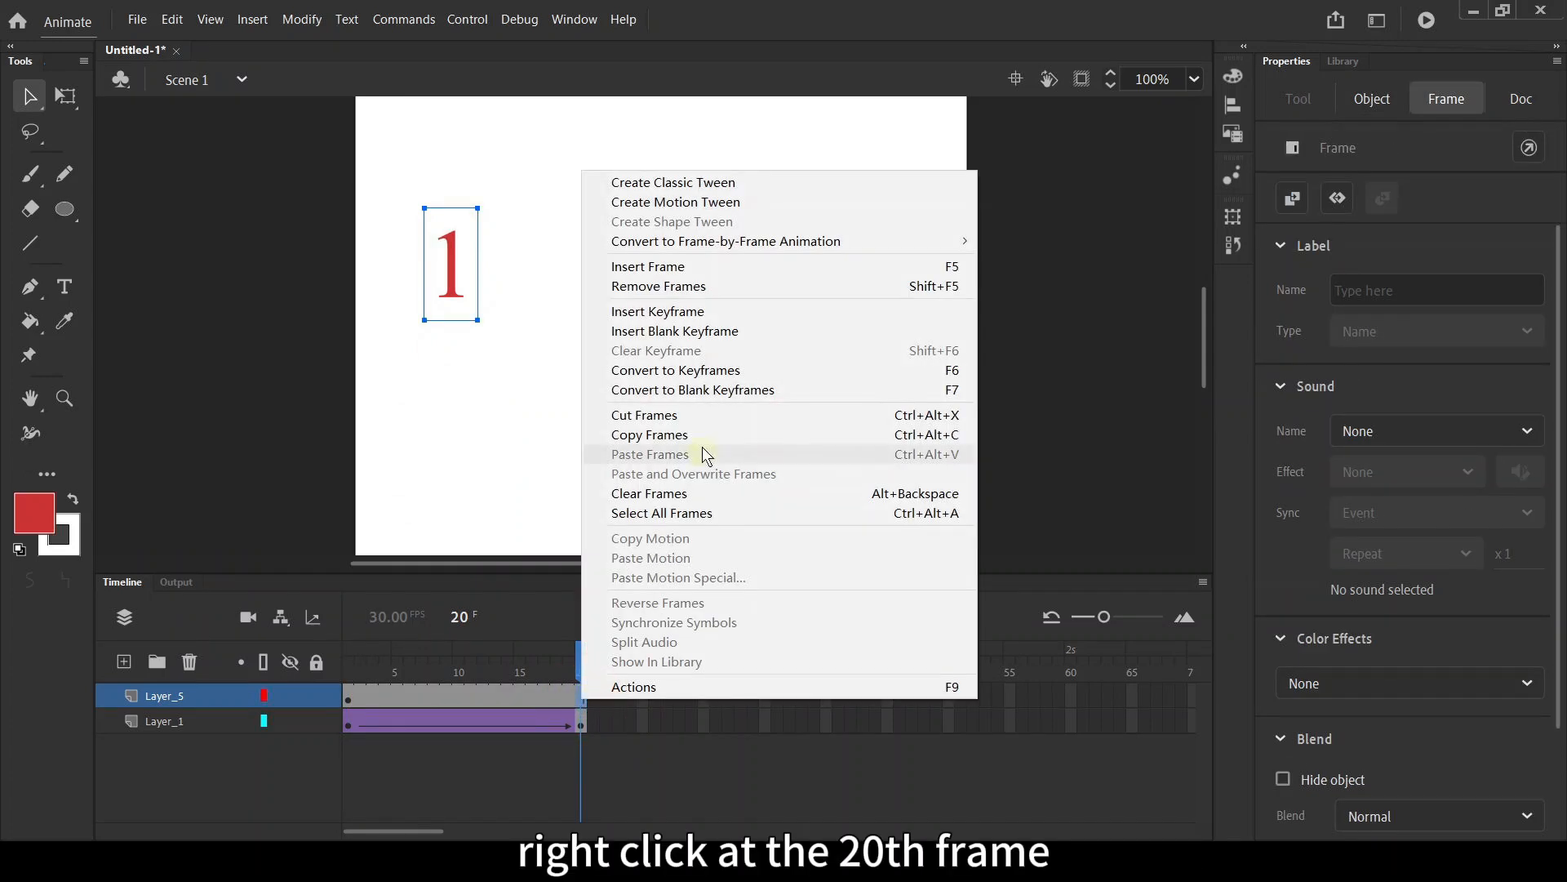
{"action": "left_click", "coordinate": [716, 313]}
{"action": "left_click_drag", "start_coordinate": [458, 262], "coordinate": [833, 271]}
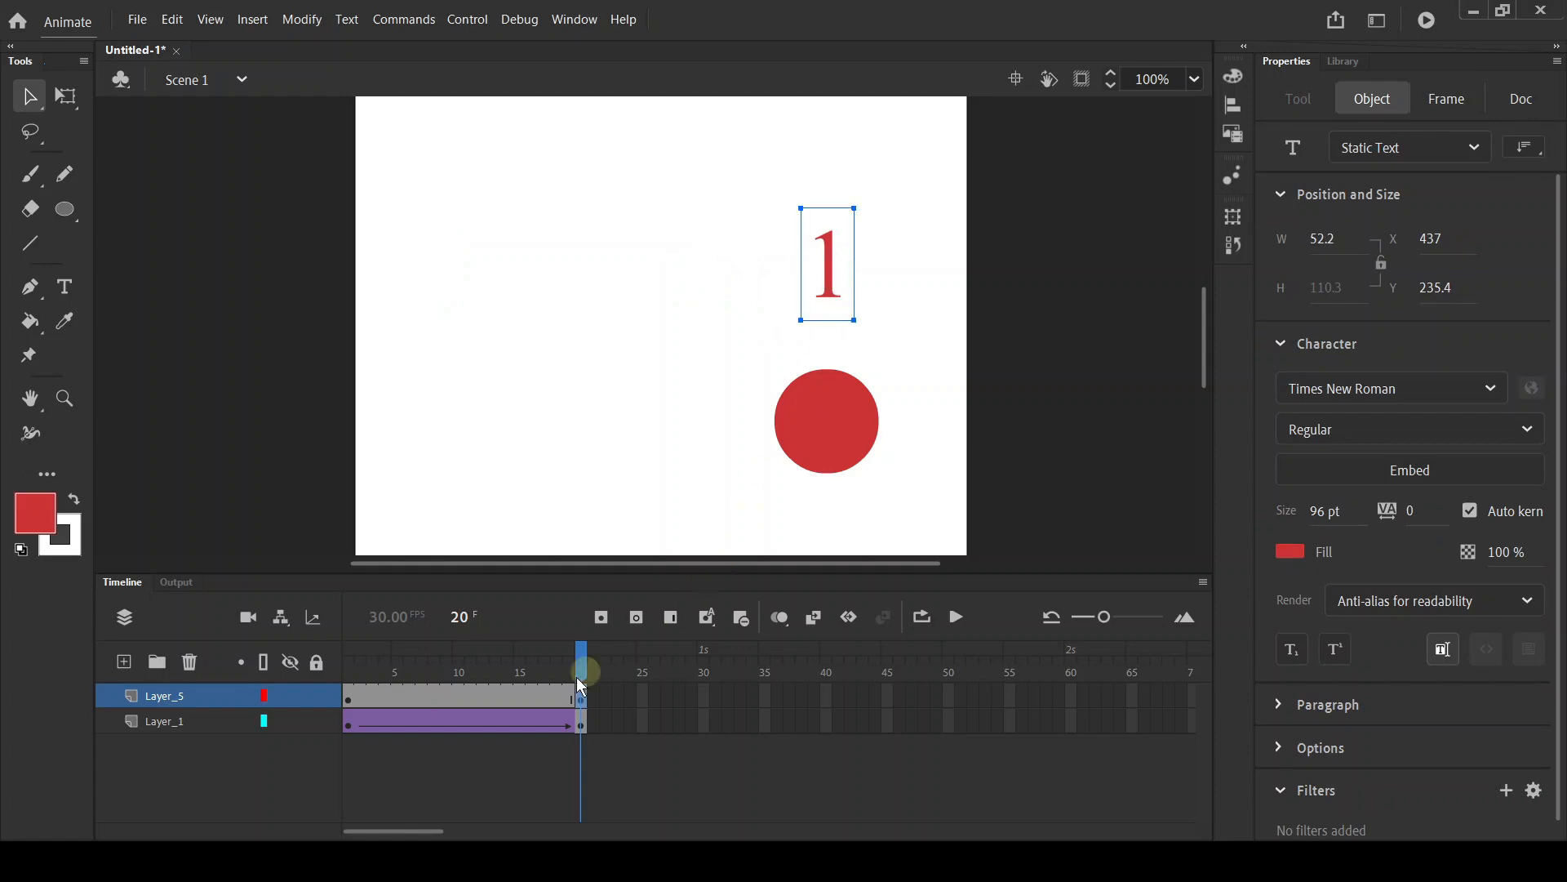
Create a classic tween between the text layer's two keyframes, converting the text to a symbol.
{"action": "right_click", "coordinate": [475, 696]}
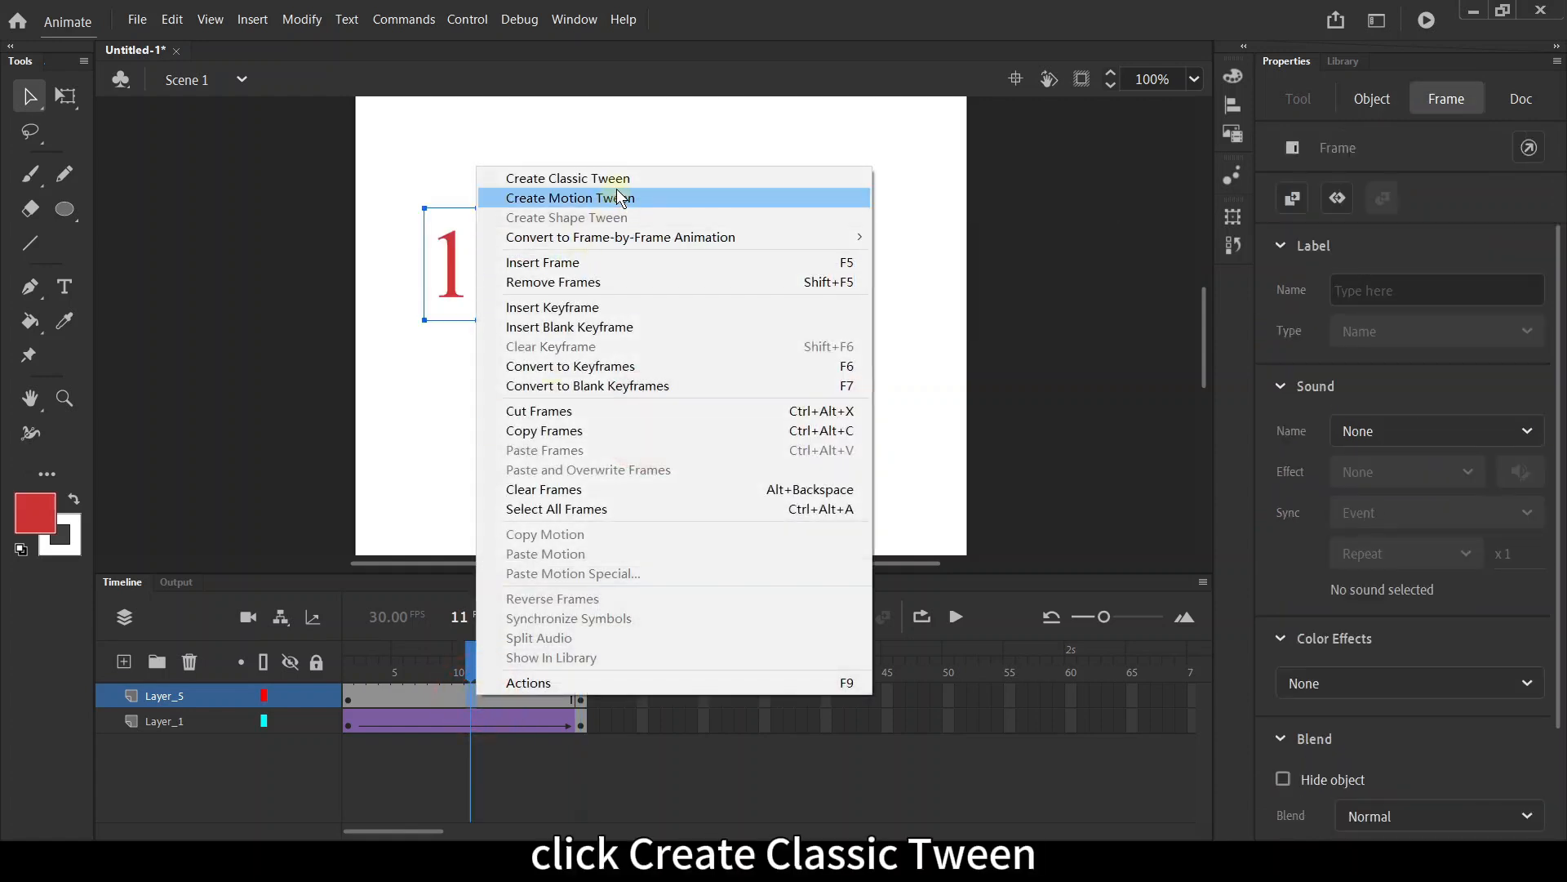
{"action": "left_click", "coordinate": [620, 182]}
{"action": "left_click", "coordinate": [887, 487]}
{"action": "left_click", "coordinate": [477, 648]}
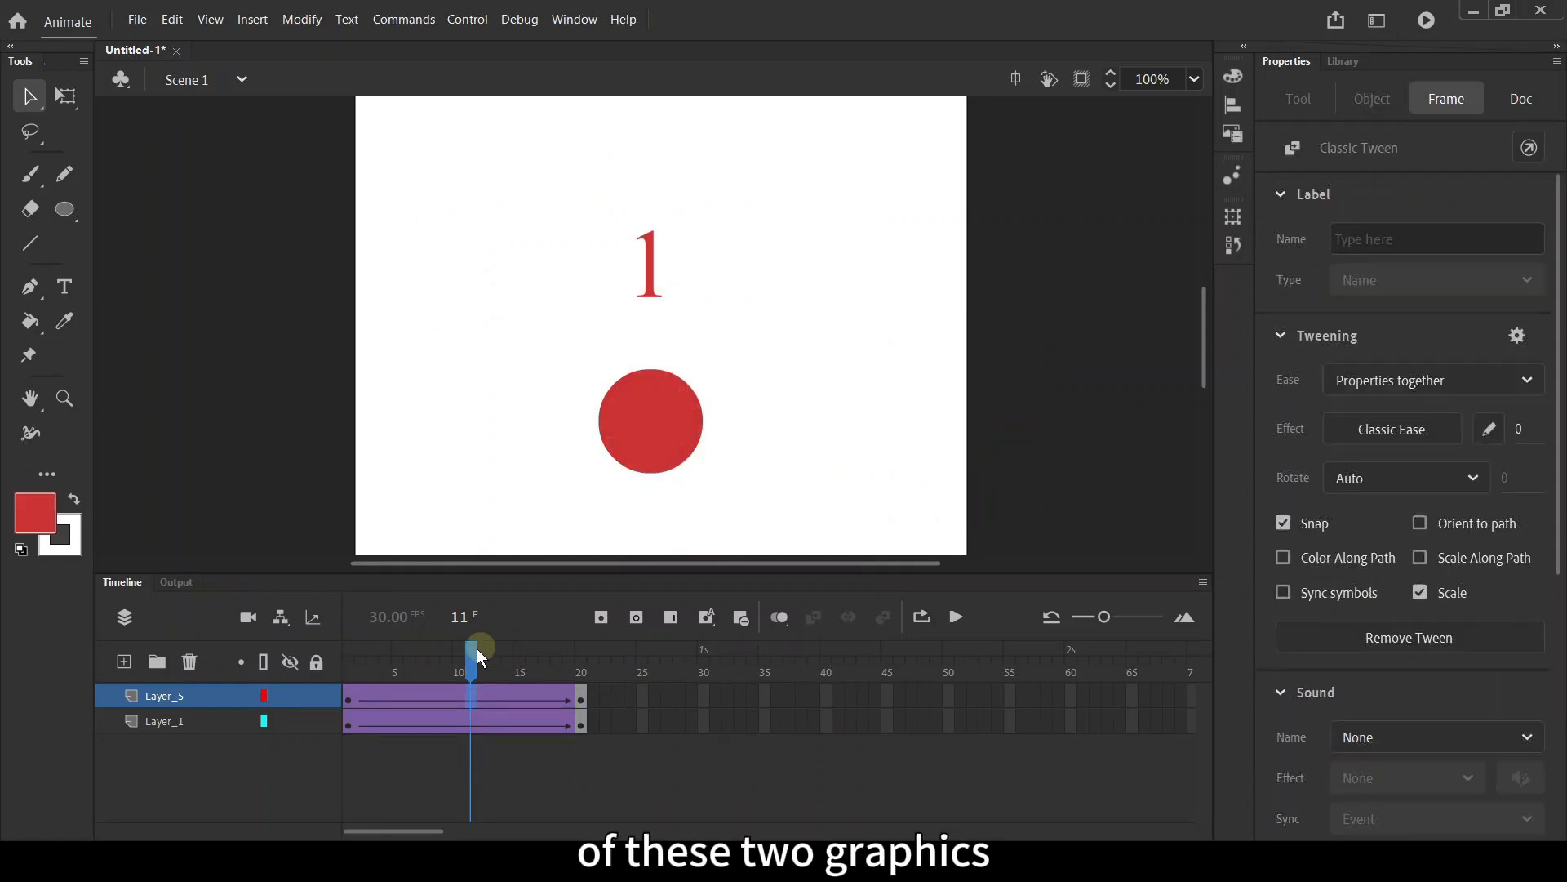
Play back both tweens and examine the four tween symbols in the library.
{"action": "key", "text": "Return"}
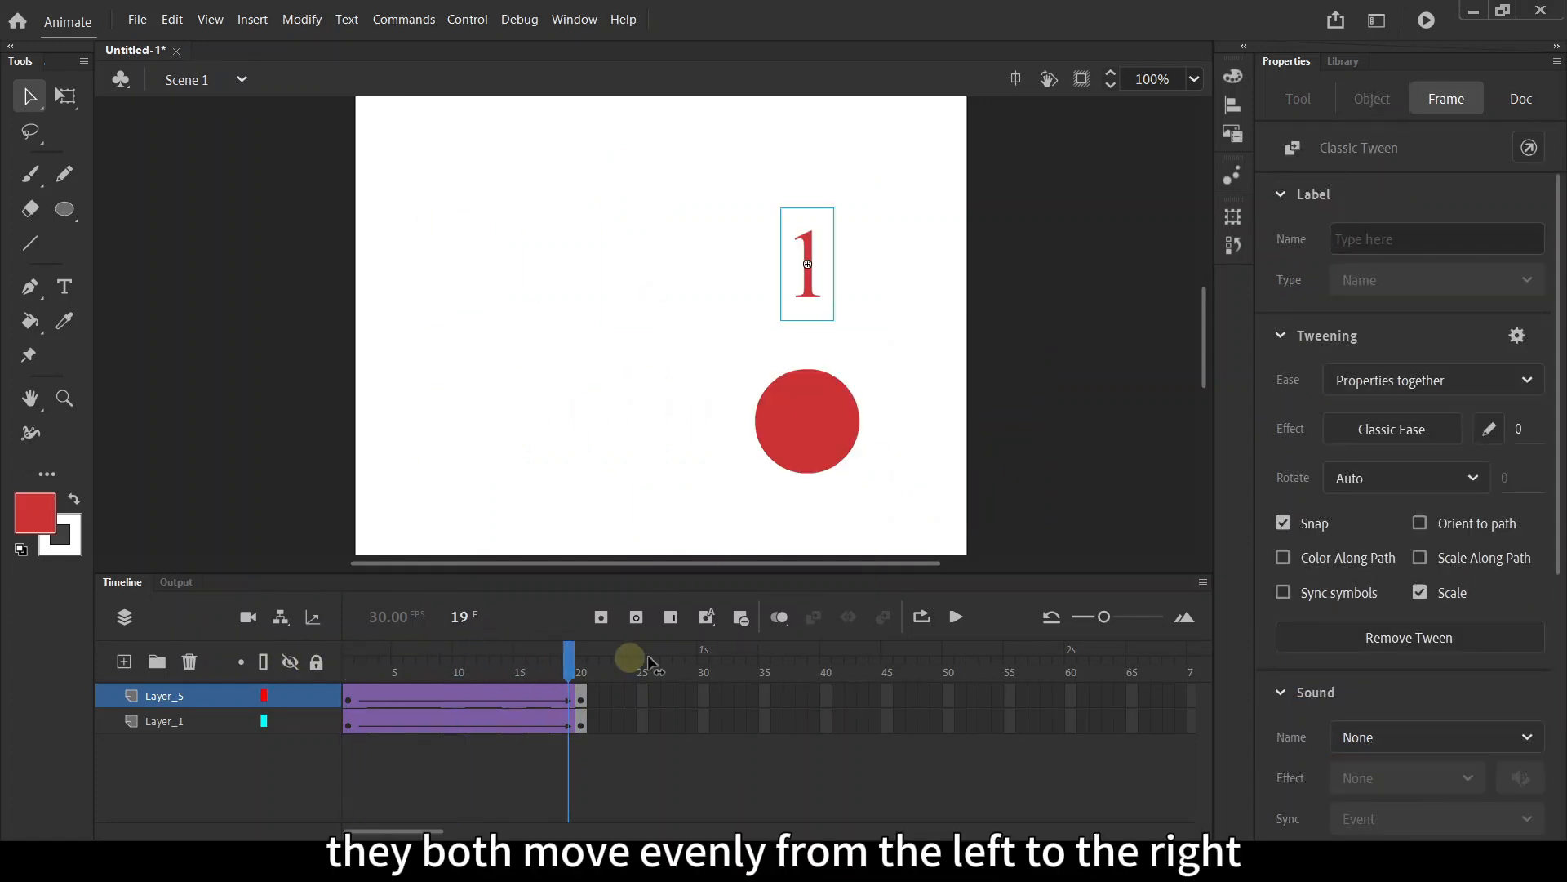
{"action": "left_click", "coordinate": [644, 485]}
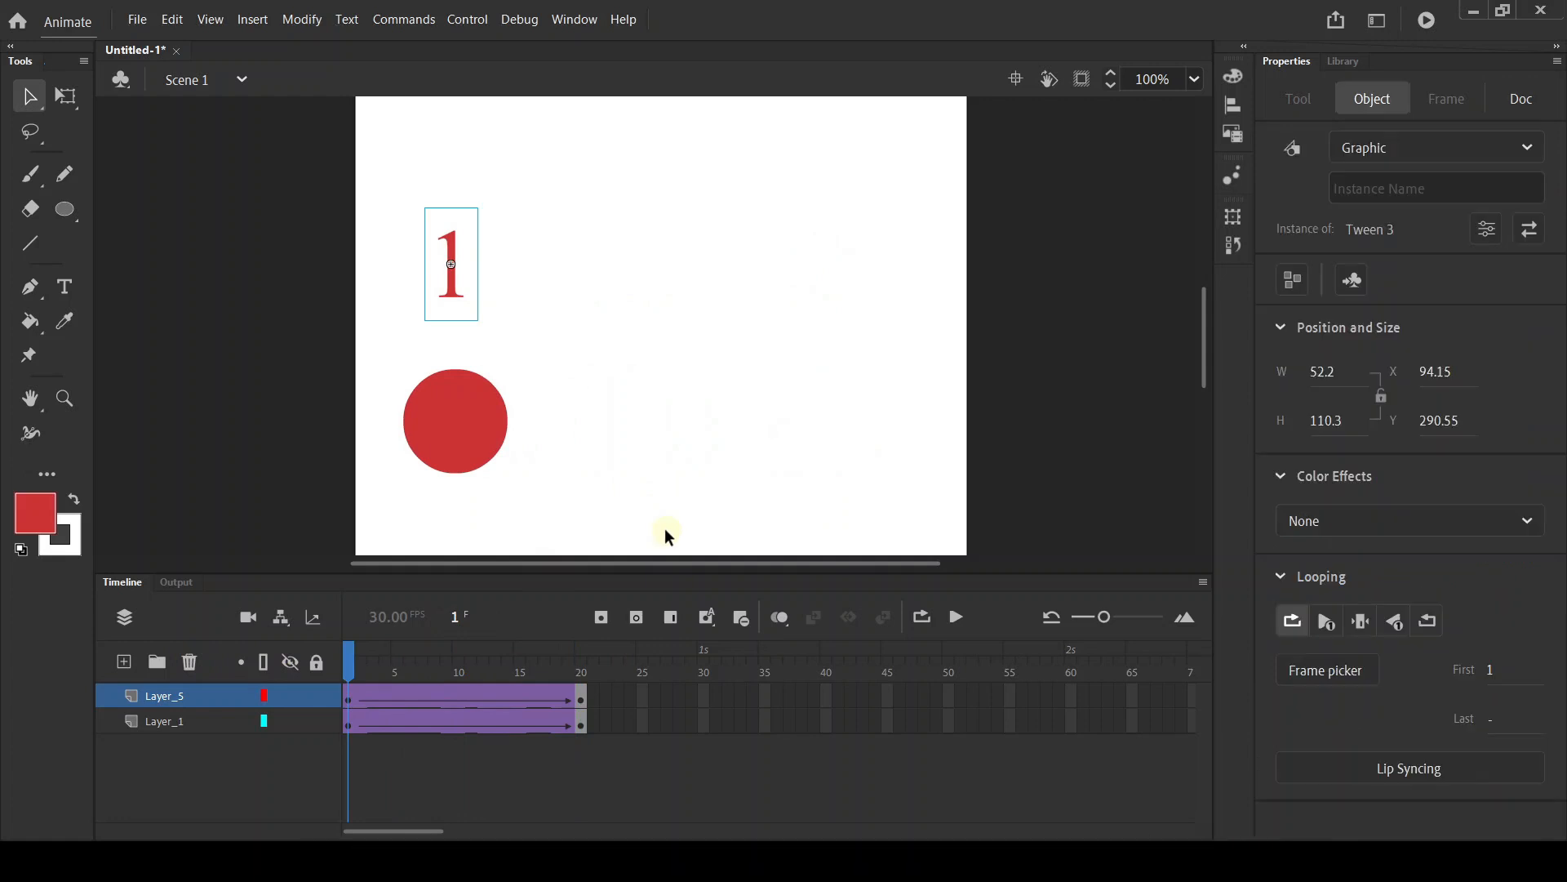
{"action": "left_click", "coordinate": [1355, 58]}
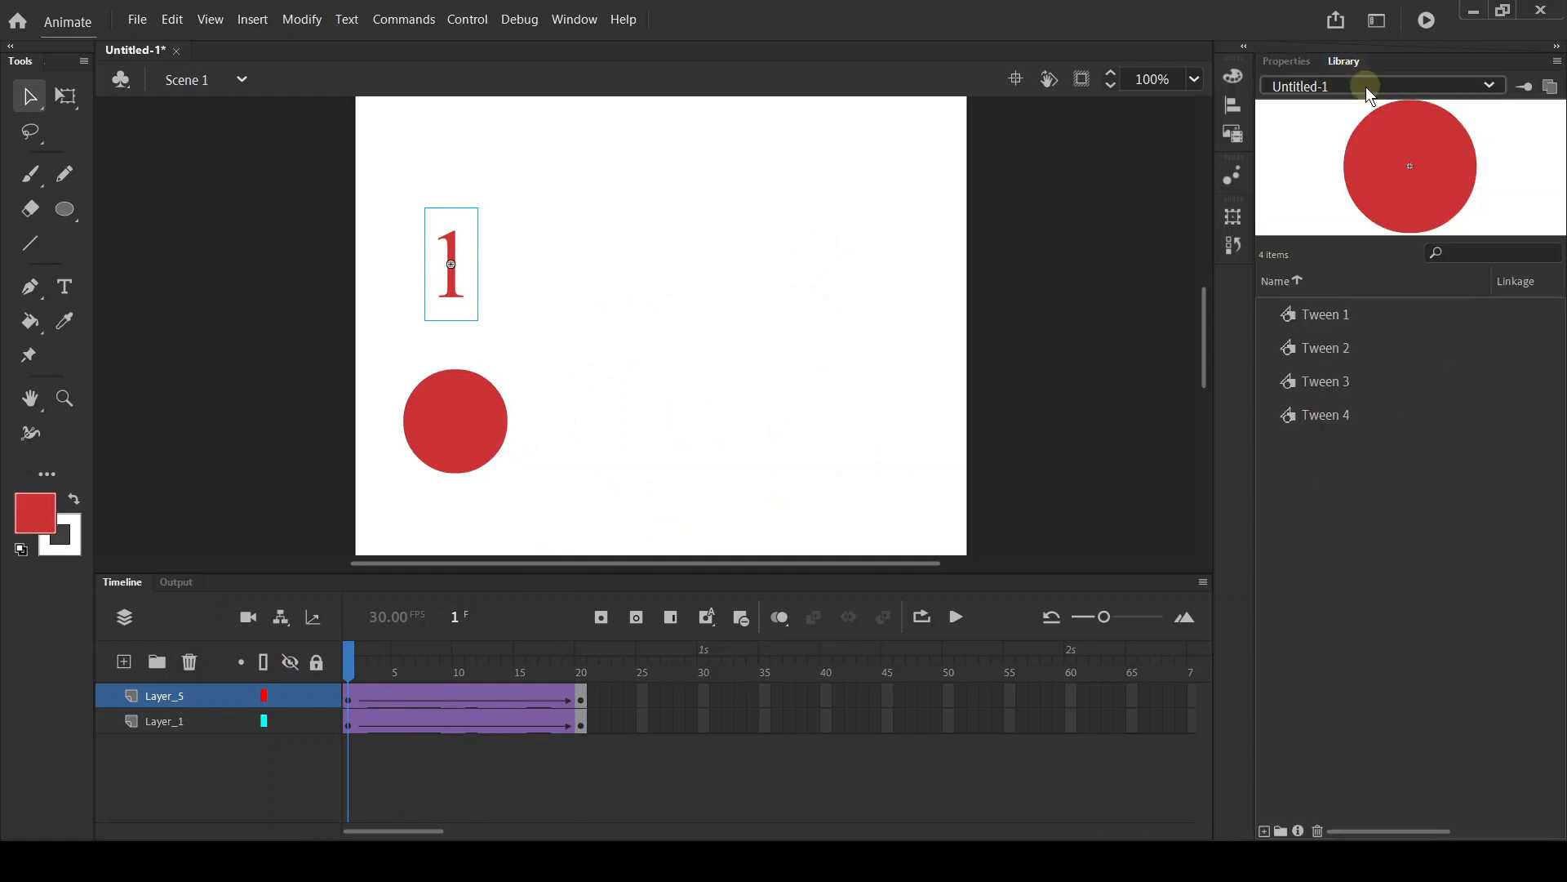
{"action": "left_click", "coordinate": [1336, 315]}
{"action": "left_click", "coordinate": [1346, 346]}
{"action": "left_click", "coordinate": [1347, 381]}
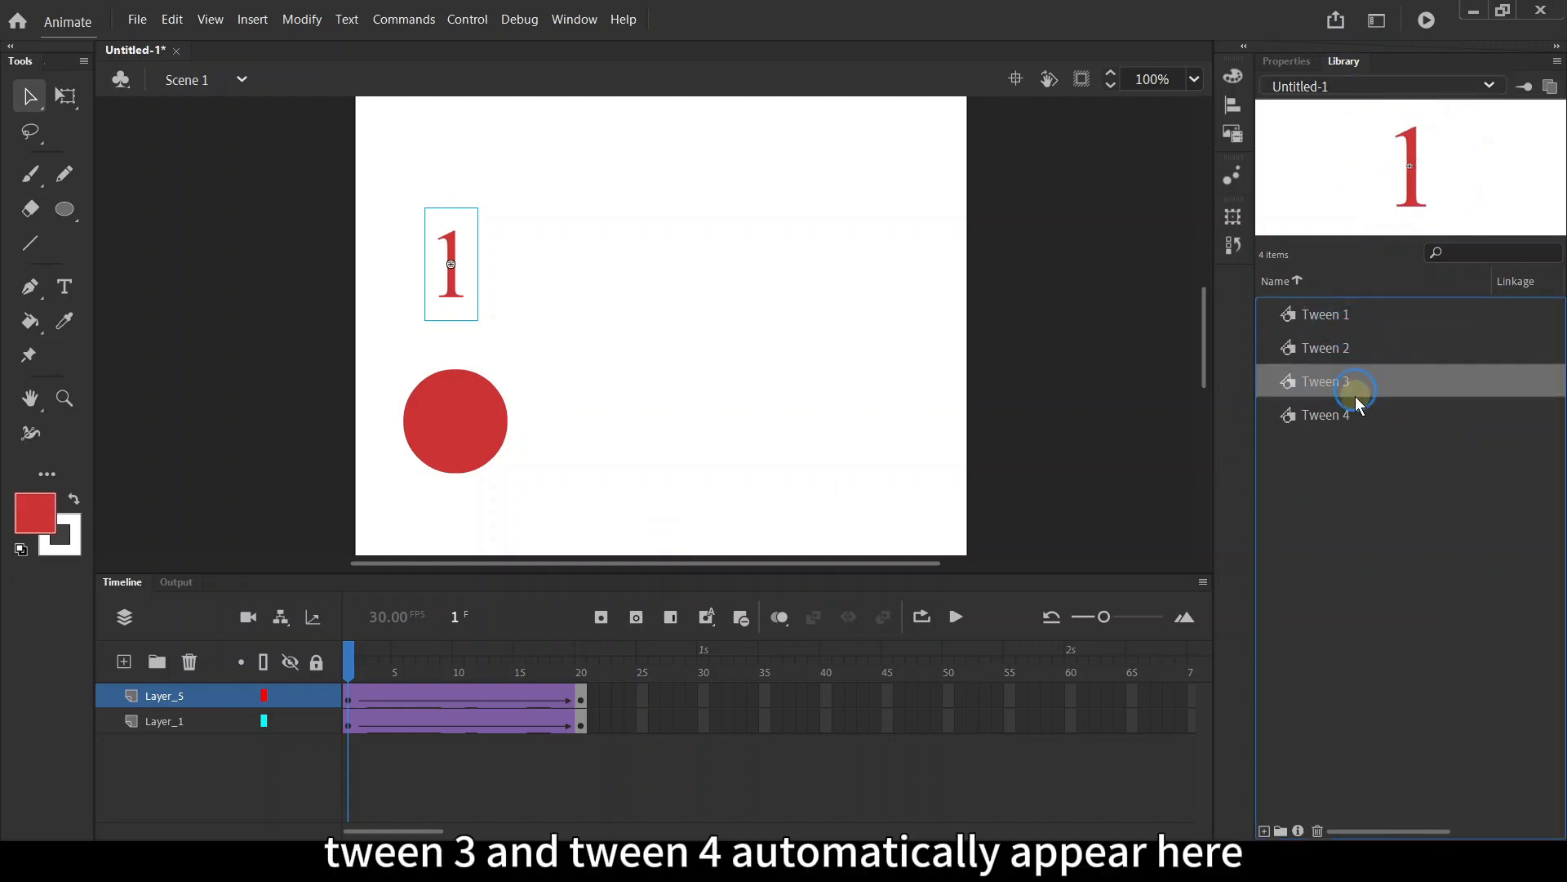
{"action": "left_click", "coordinate": [1341, 414]}
{"action": "left_click", "coordinate": [1332, 500]}
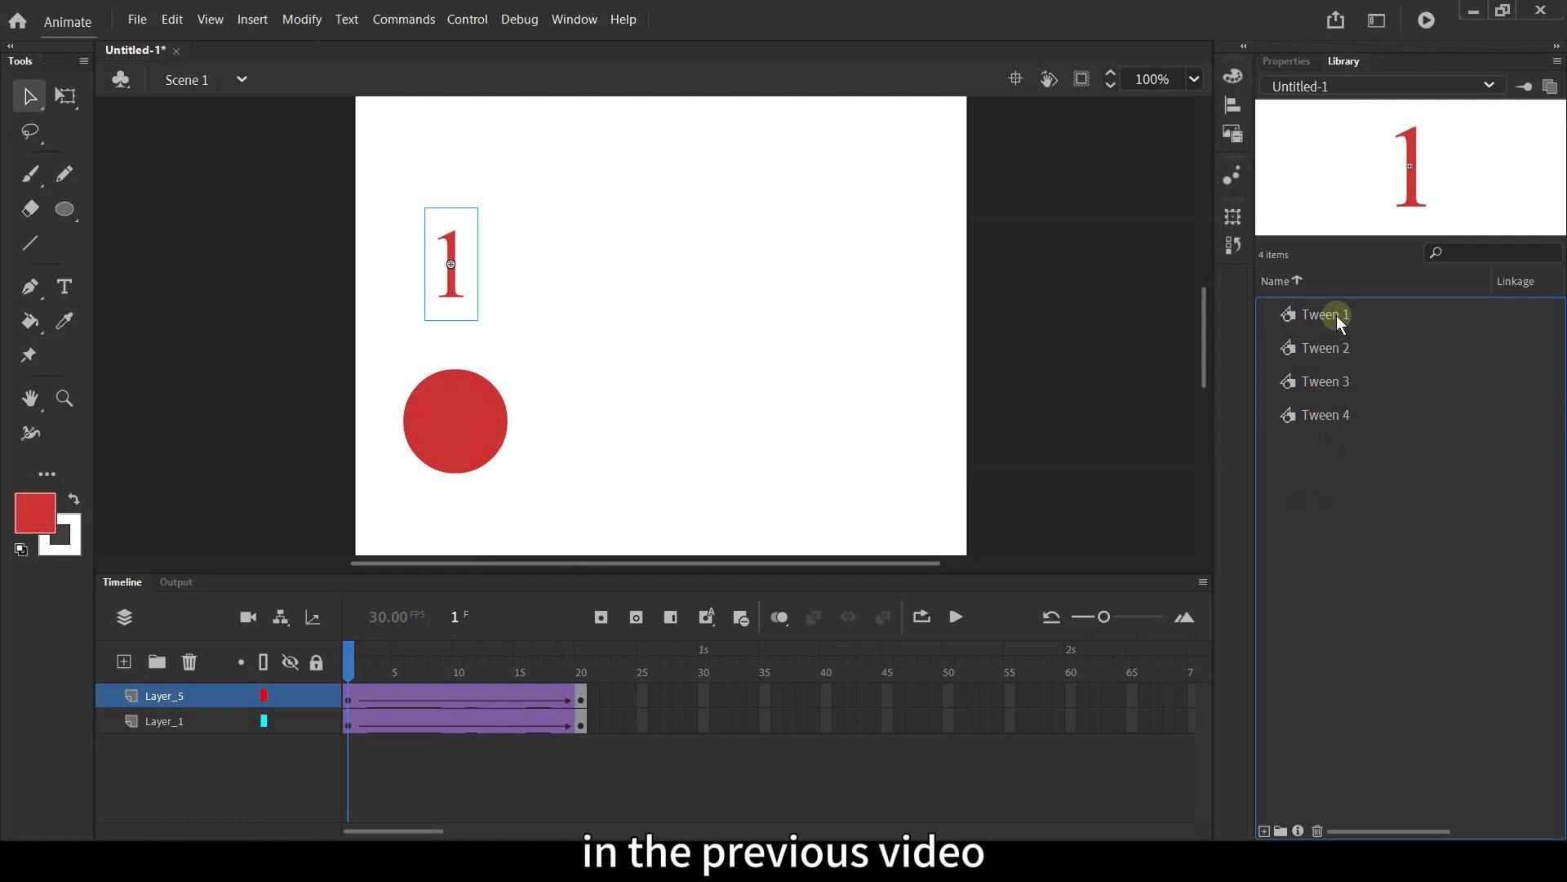
{"action": "left_click", "coordinate": [1336, 315]}
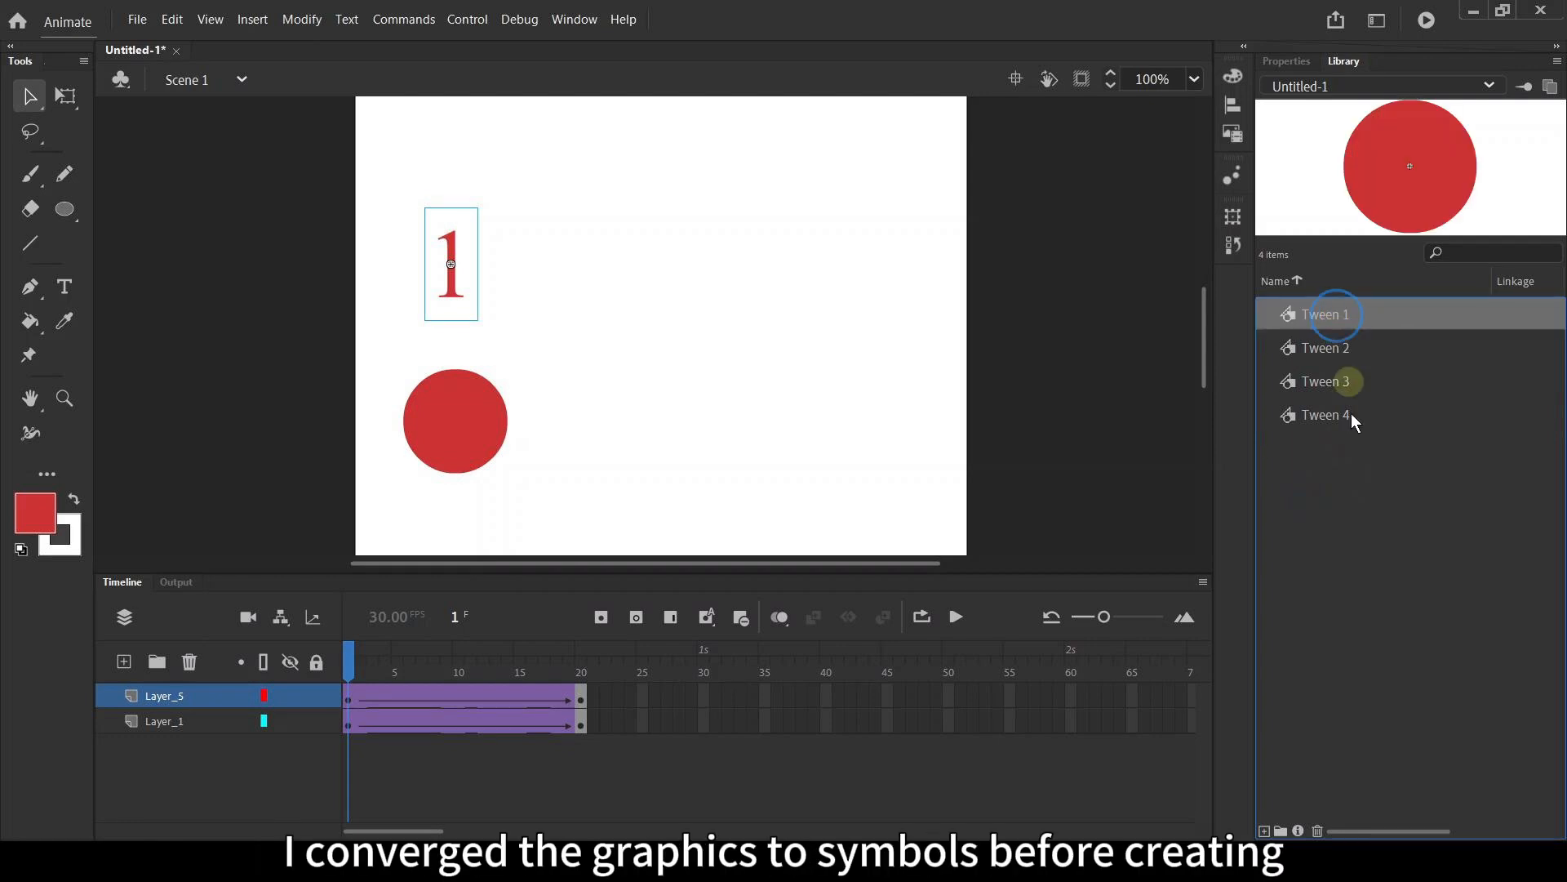
{"action": "left_click", "coordinate": [1345, 488]}
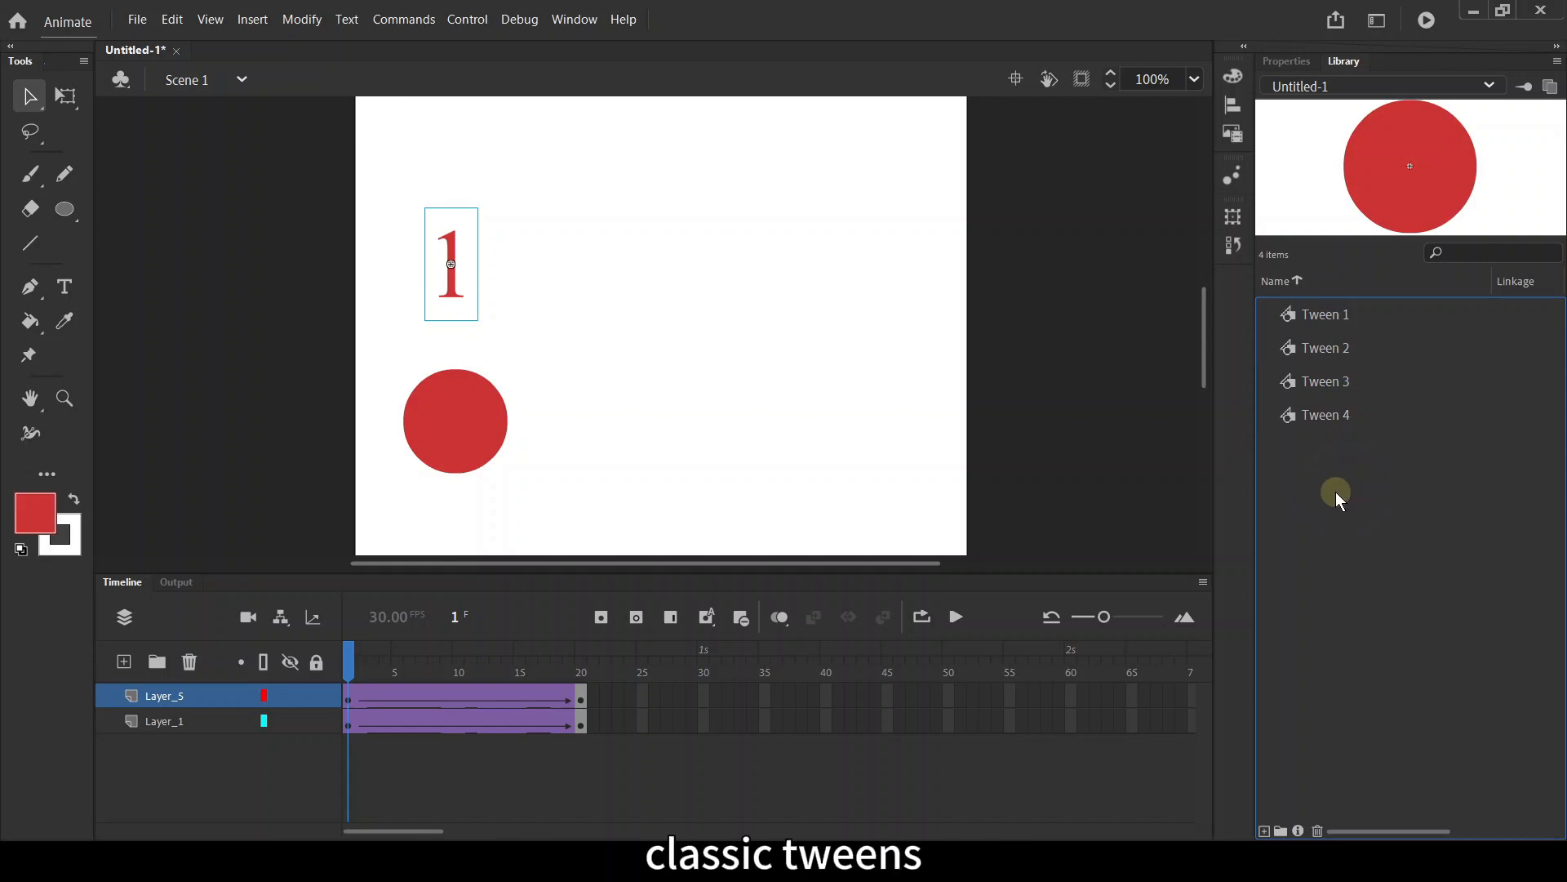
Delete both animated layers so an empty Layer_1 is left in the timeline.
{"action": "left_click", "coordinate": [202, 695]}
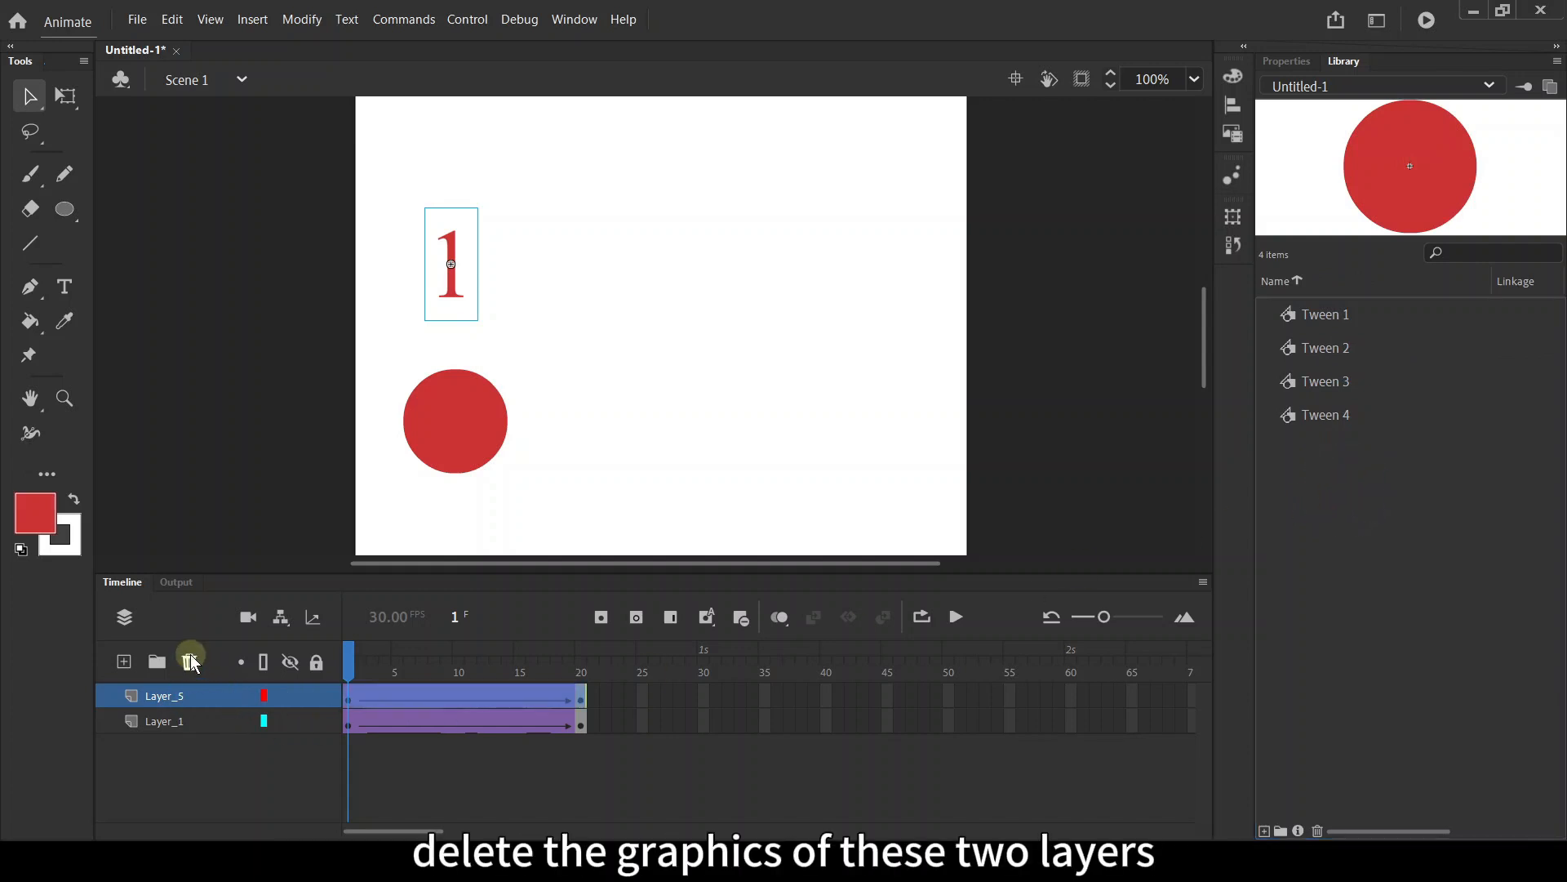
{"action": "left_click", "coordinate": [189, 661]}
{"action": "left_click", "coordinate": [200, 695]}
{"action": "left_click", "coordinate": [190, 661]}
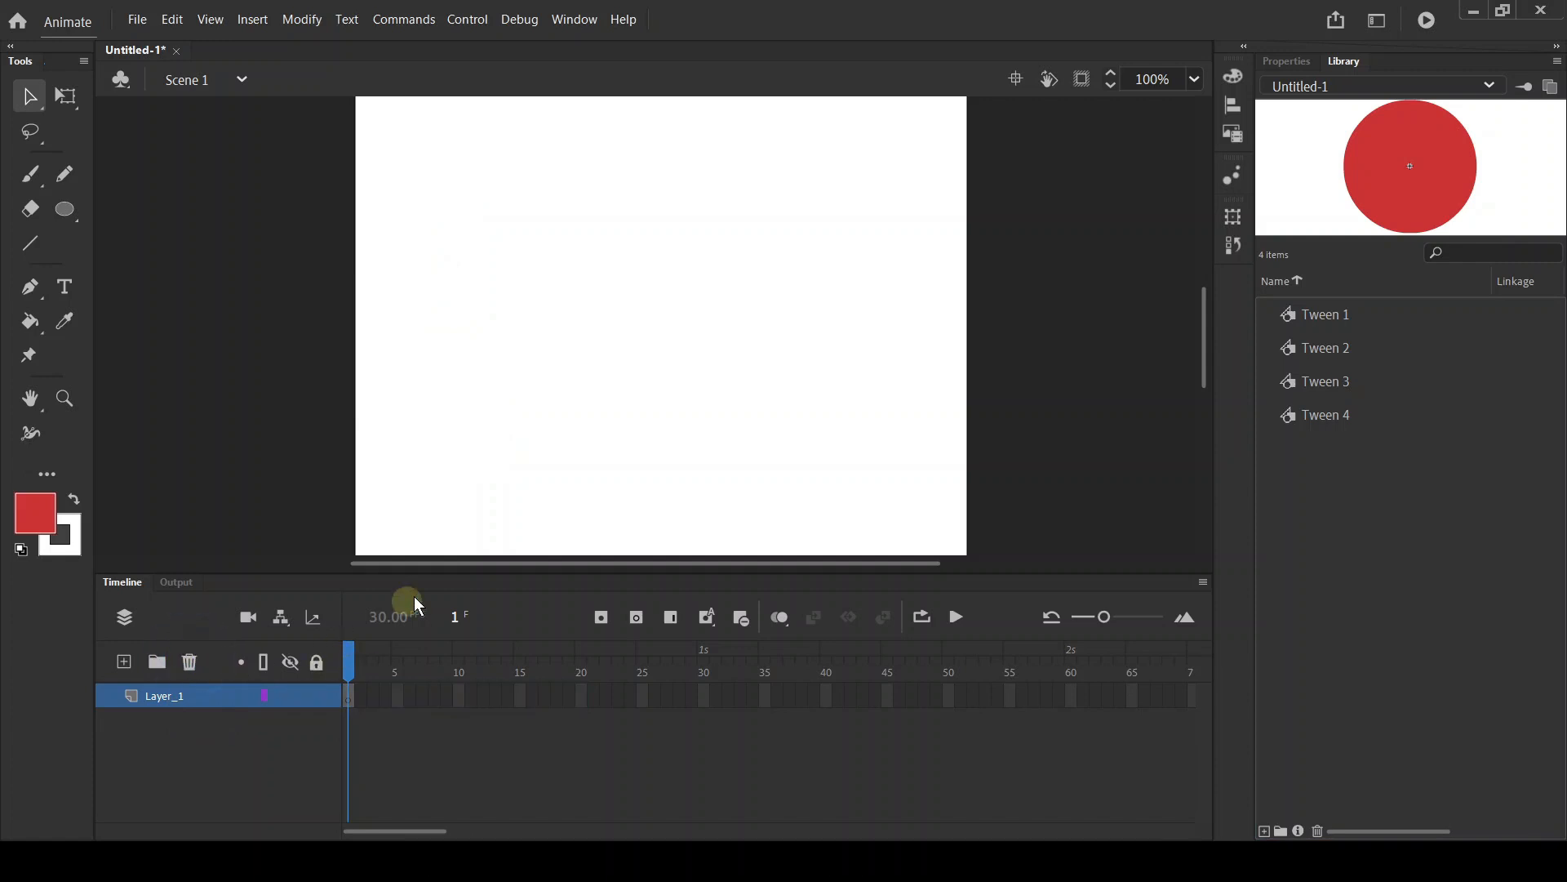
Delete the symbols Tween 1 to Tween 4 from the library.
{"action": "left_click_drag", "start_coordinate": [1410, 511], "coordinate": [1310, 271]}
{"action": "right_click", "coordinate": [1332, 355]}
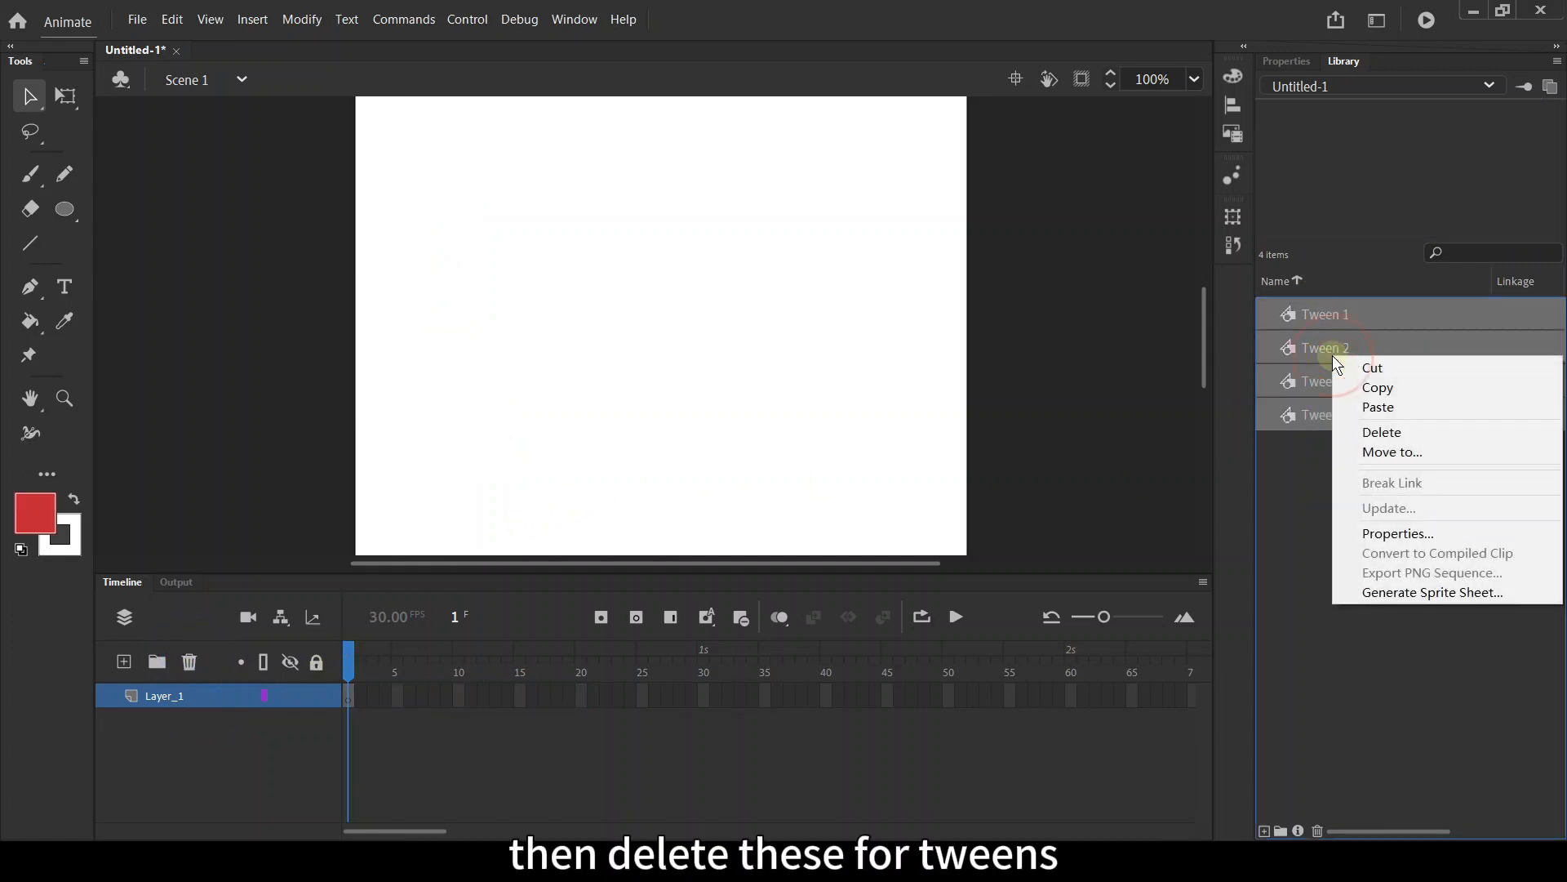
{"action": "left_click", "coordinate": [1362, 431]}
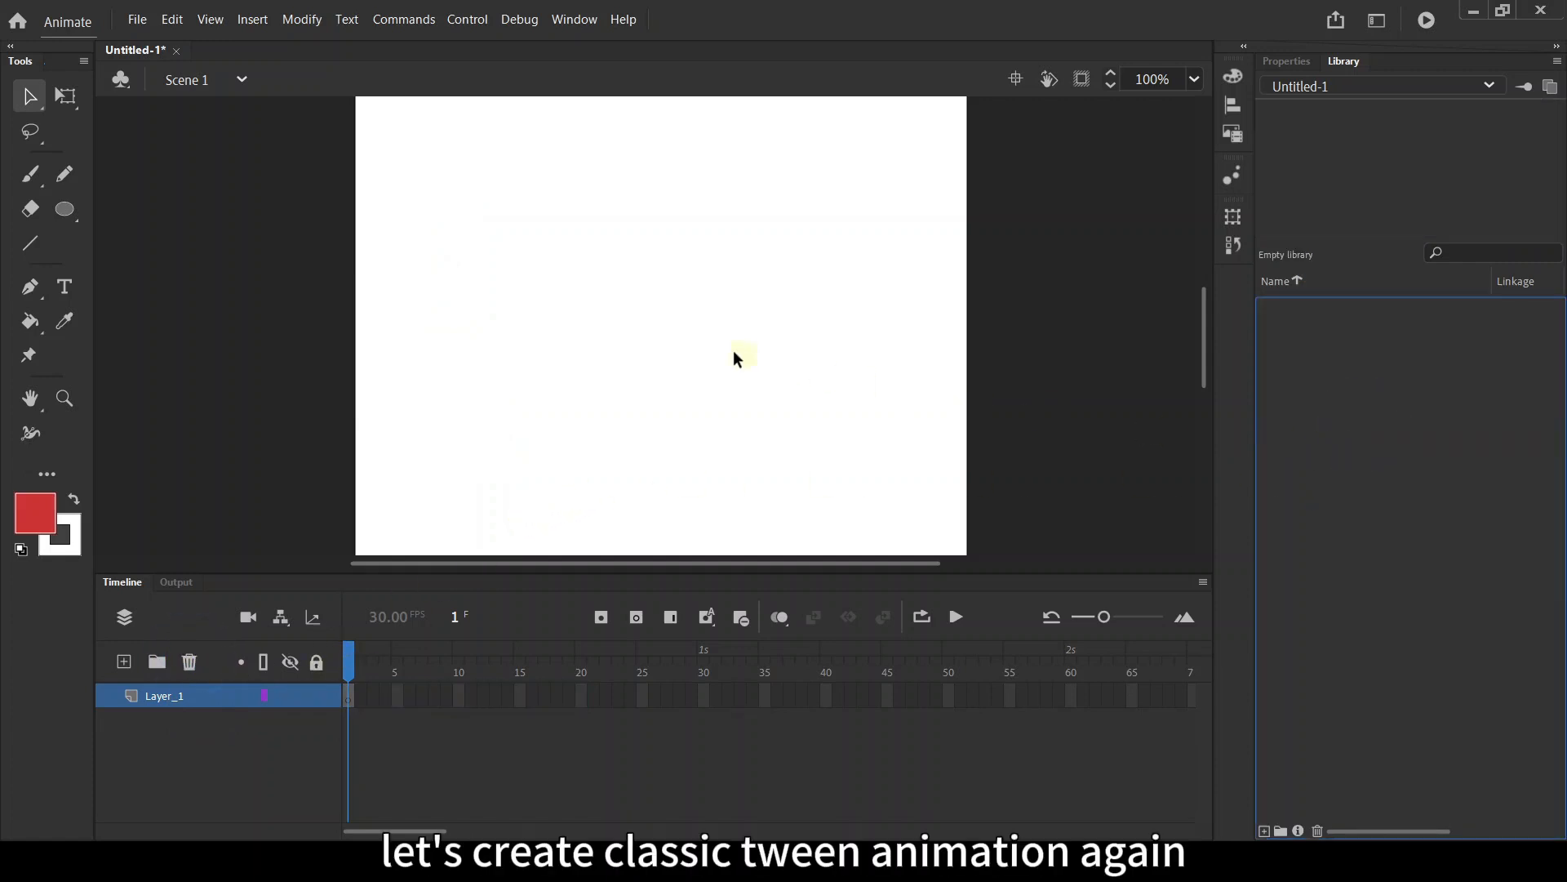
Draw a red circle about 100 × 100 with the Oval tool at about X 48, Y 417 in frame 1.
{"action": "left_click", "coordinate": [541, 341]}
{"action": "left_click", "coordinate": [65, 209]}
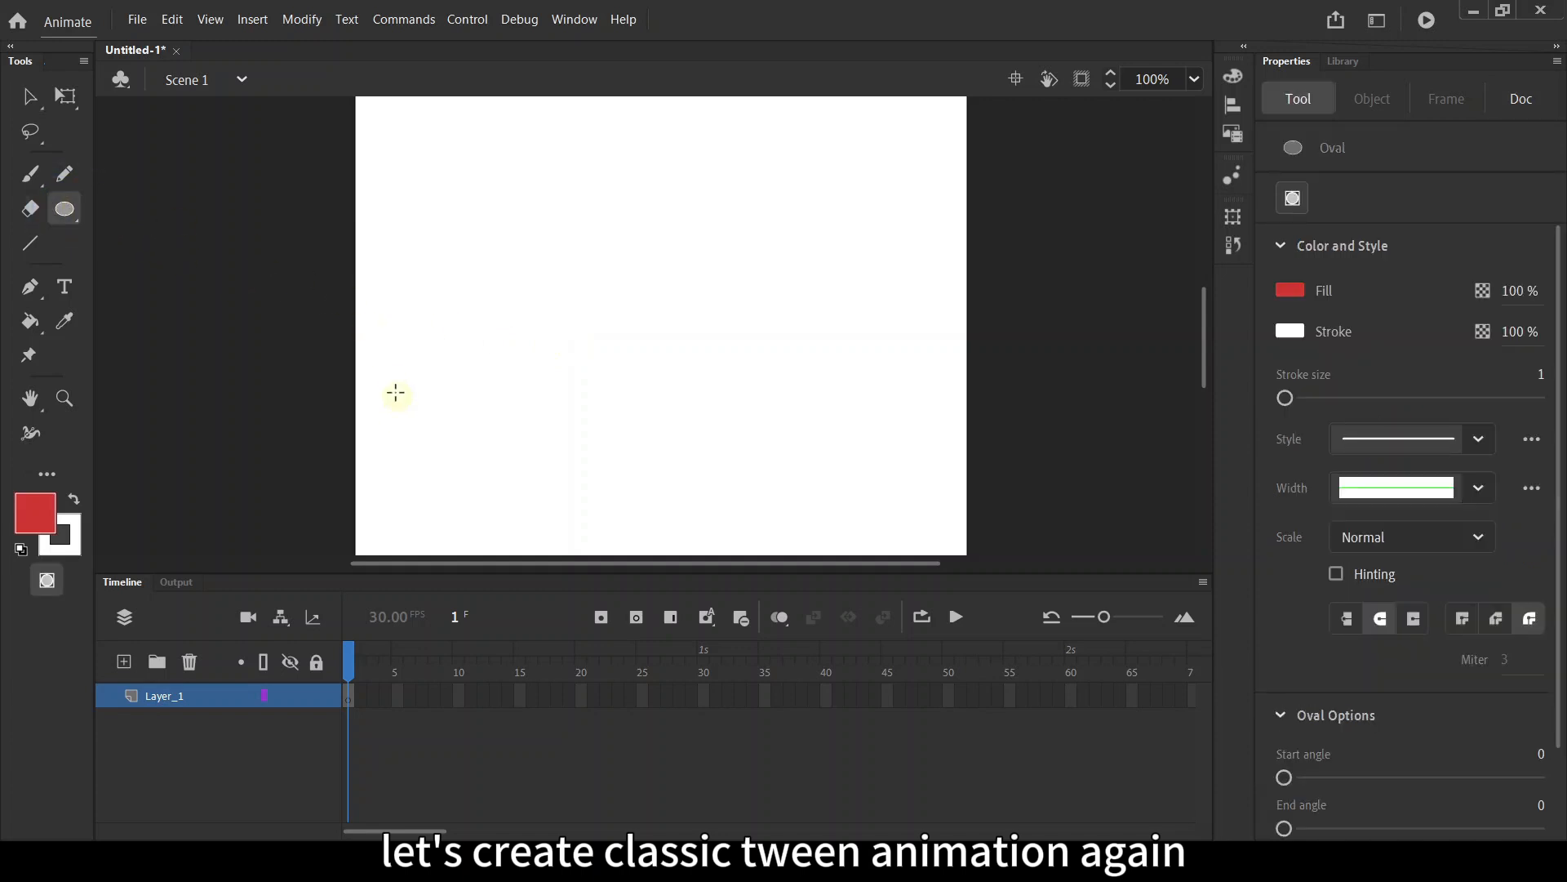
{"action": "left_click_drag", "start_coordinate": [405, 392], "coordinate": [490, 495]}
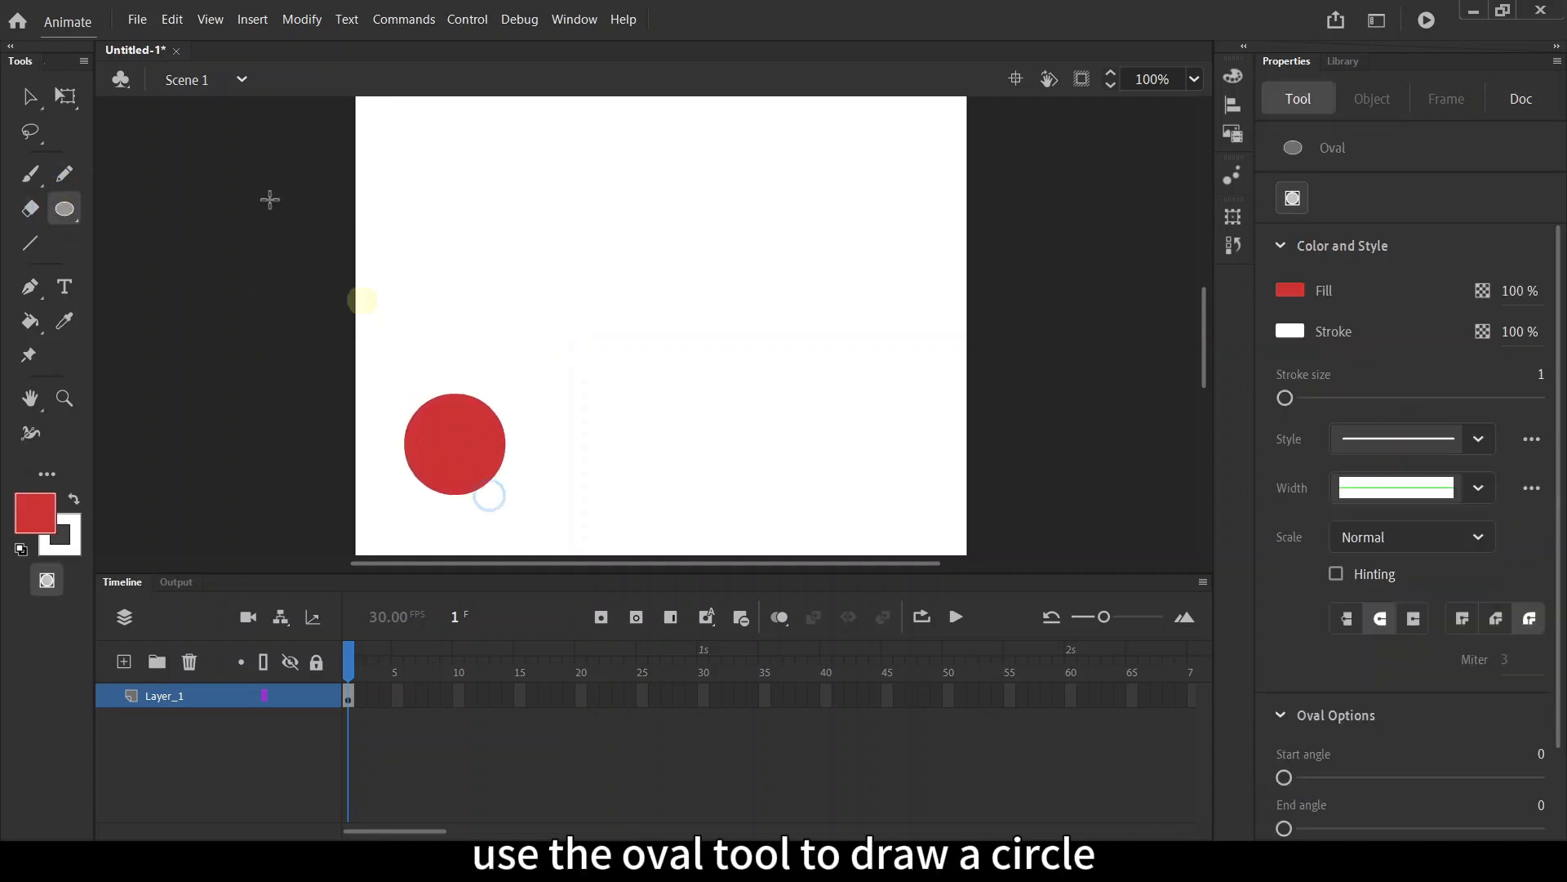
{"action": "left_click", "coordinate": [30, 96]}
Convert the red circle to a Movie Clip symbol named 1.
{"action": "right_click", "coordinate": [438, 439]}
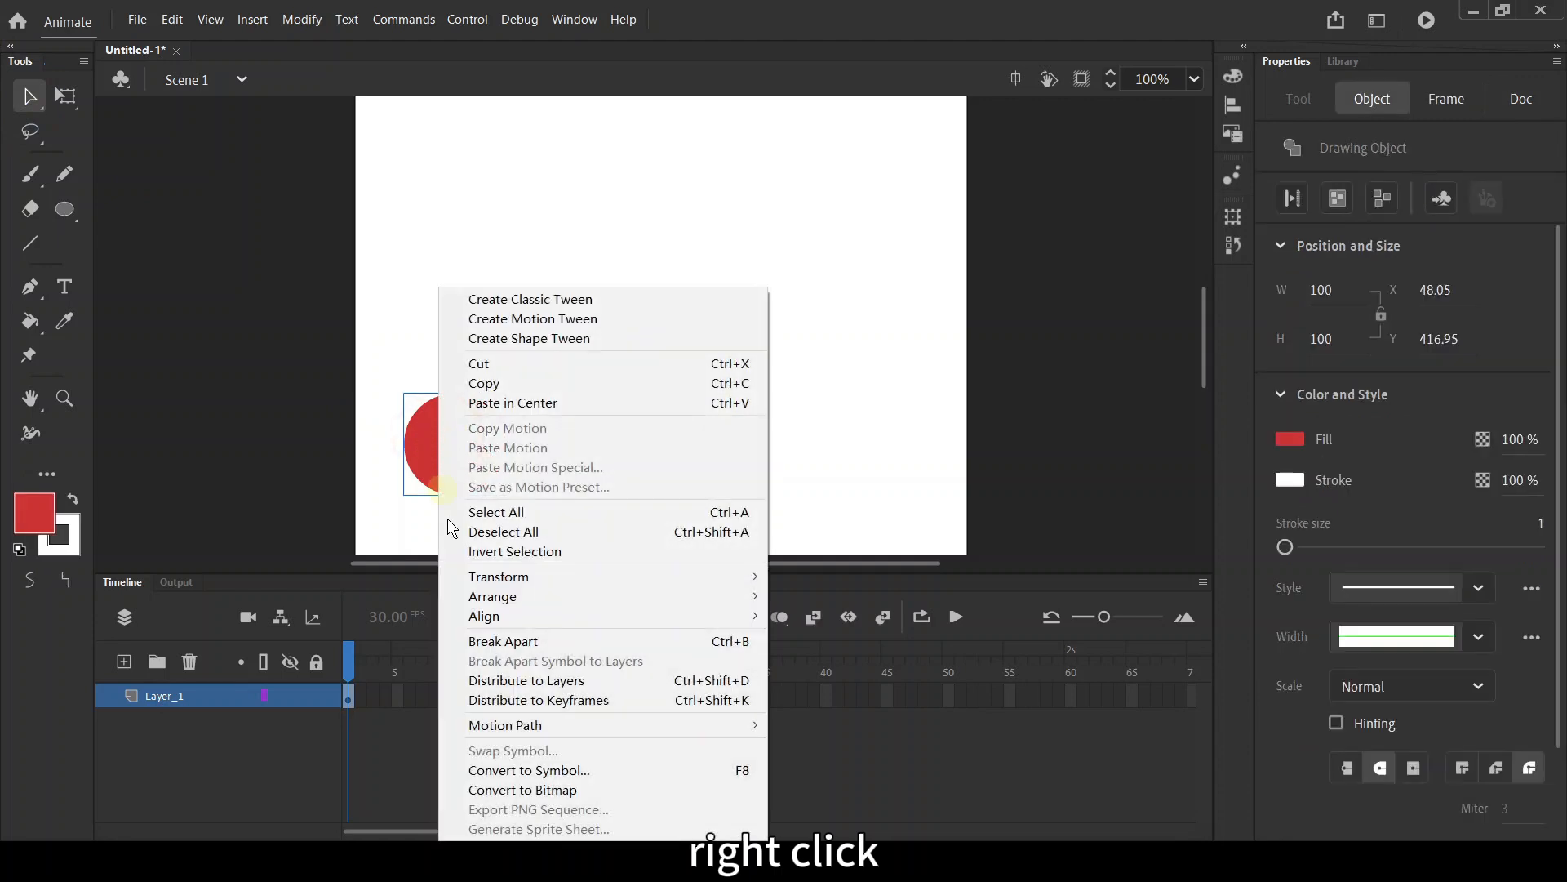
{"action": "left_click", "coordinate": [547, 770]}
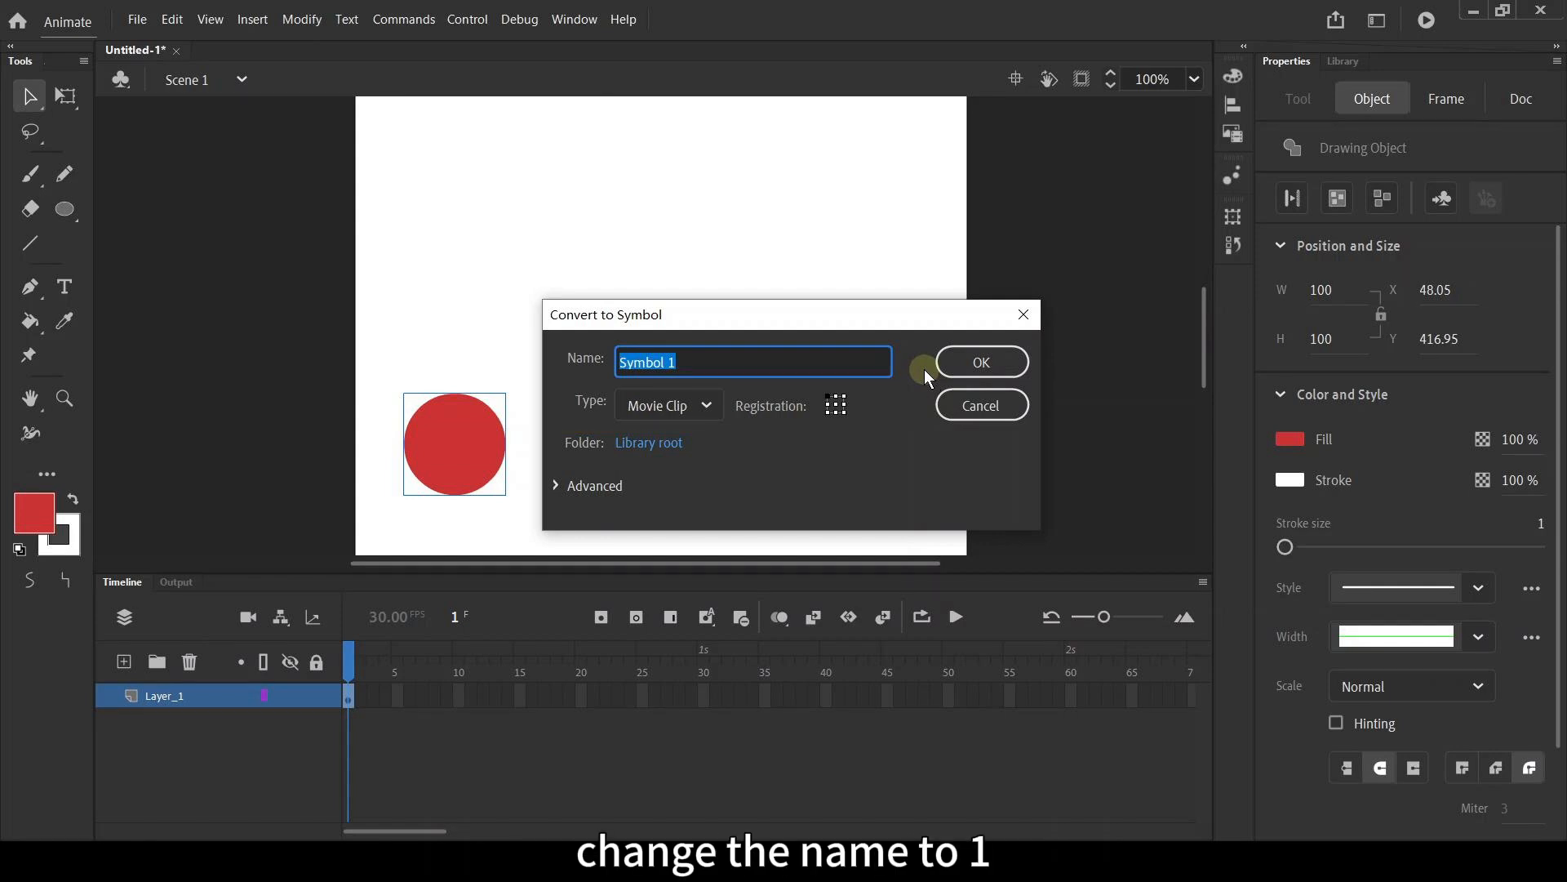
{"action": "type", "text": "1"}
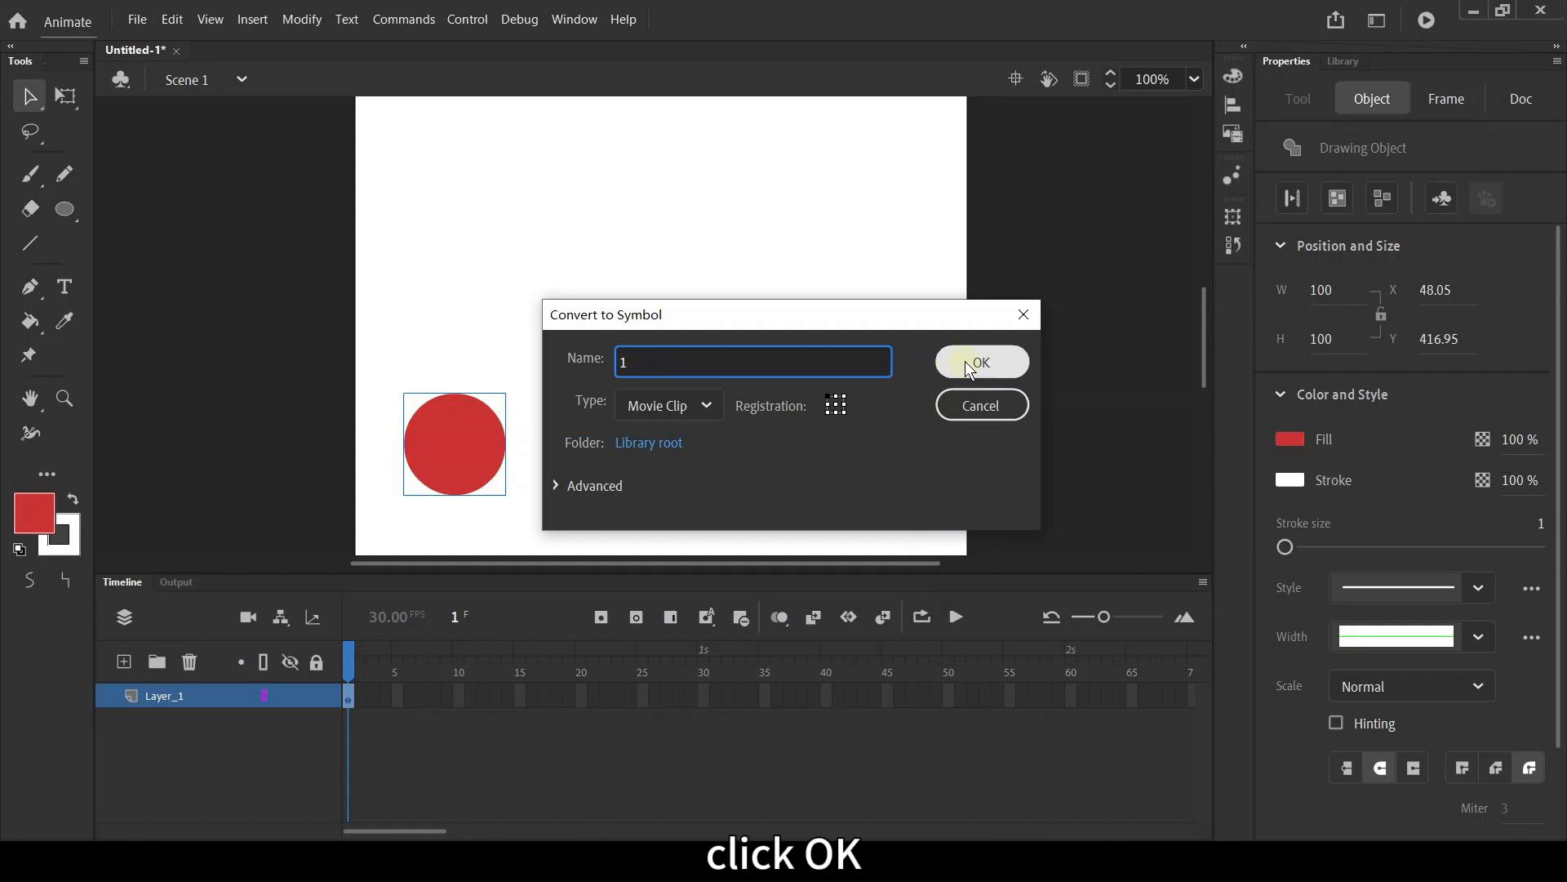
{"action": "left_click", "coordinate": [965, 361]}
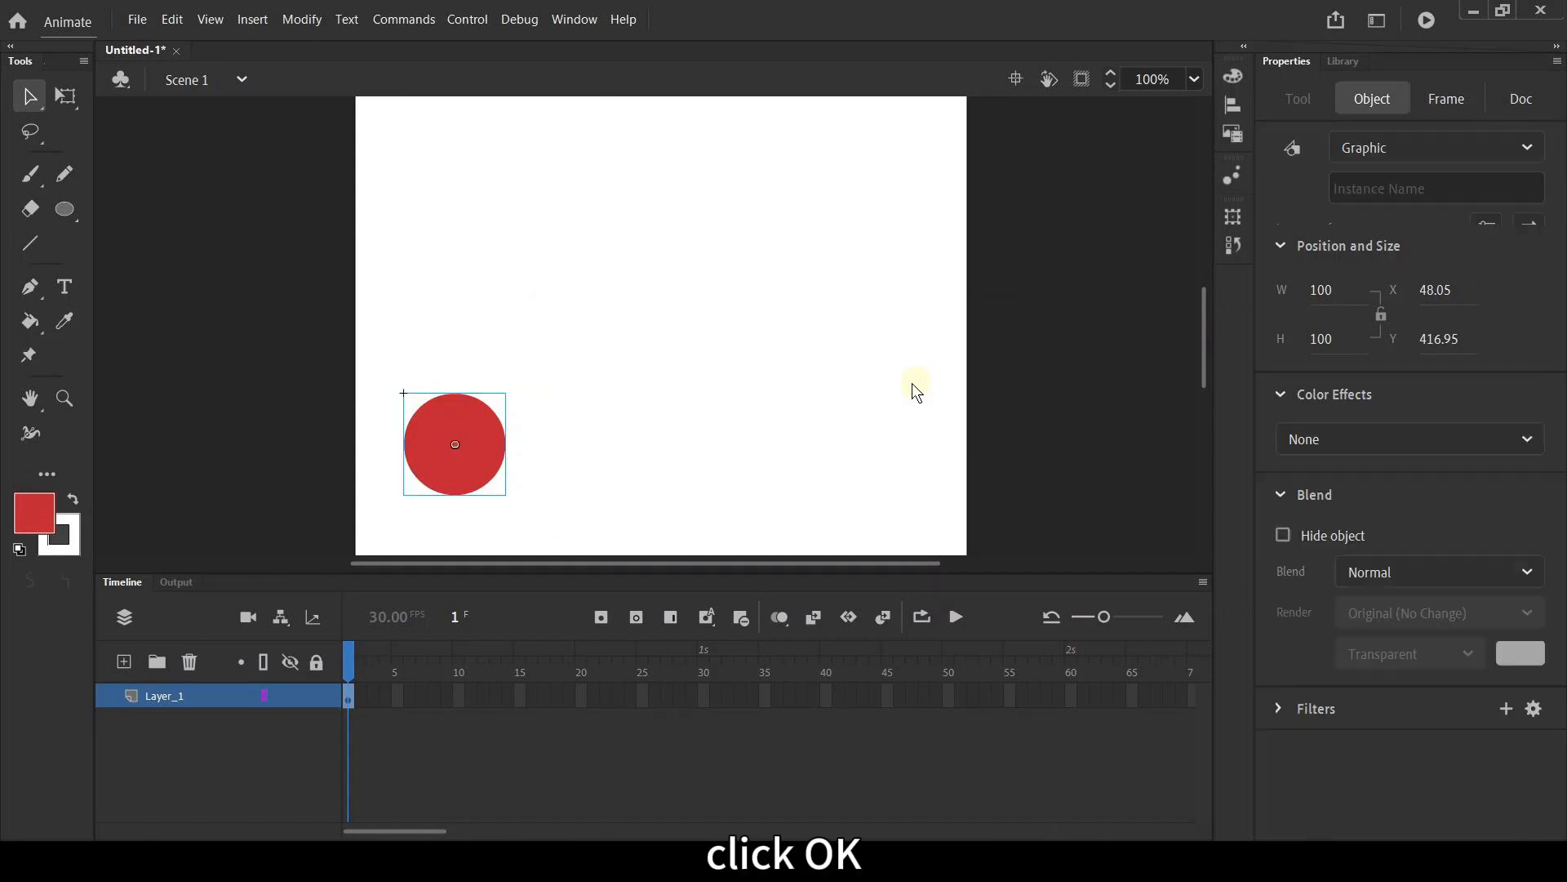
Insert a keyframe at frame 20 of Layer_1 and move the circle horizontally to about X 415.
{"action": "right_click", "coordinate": [581, 698]}
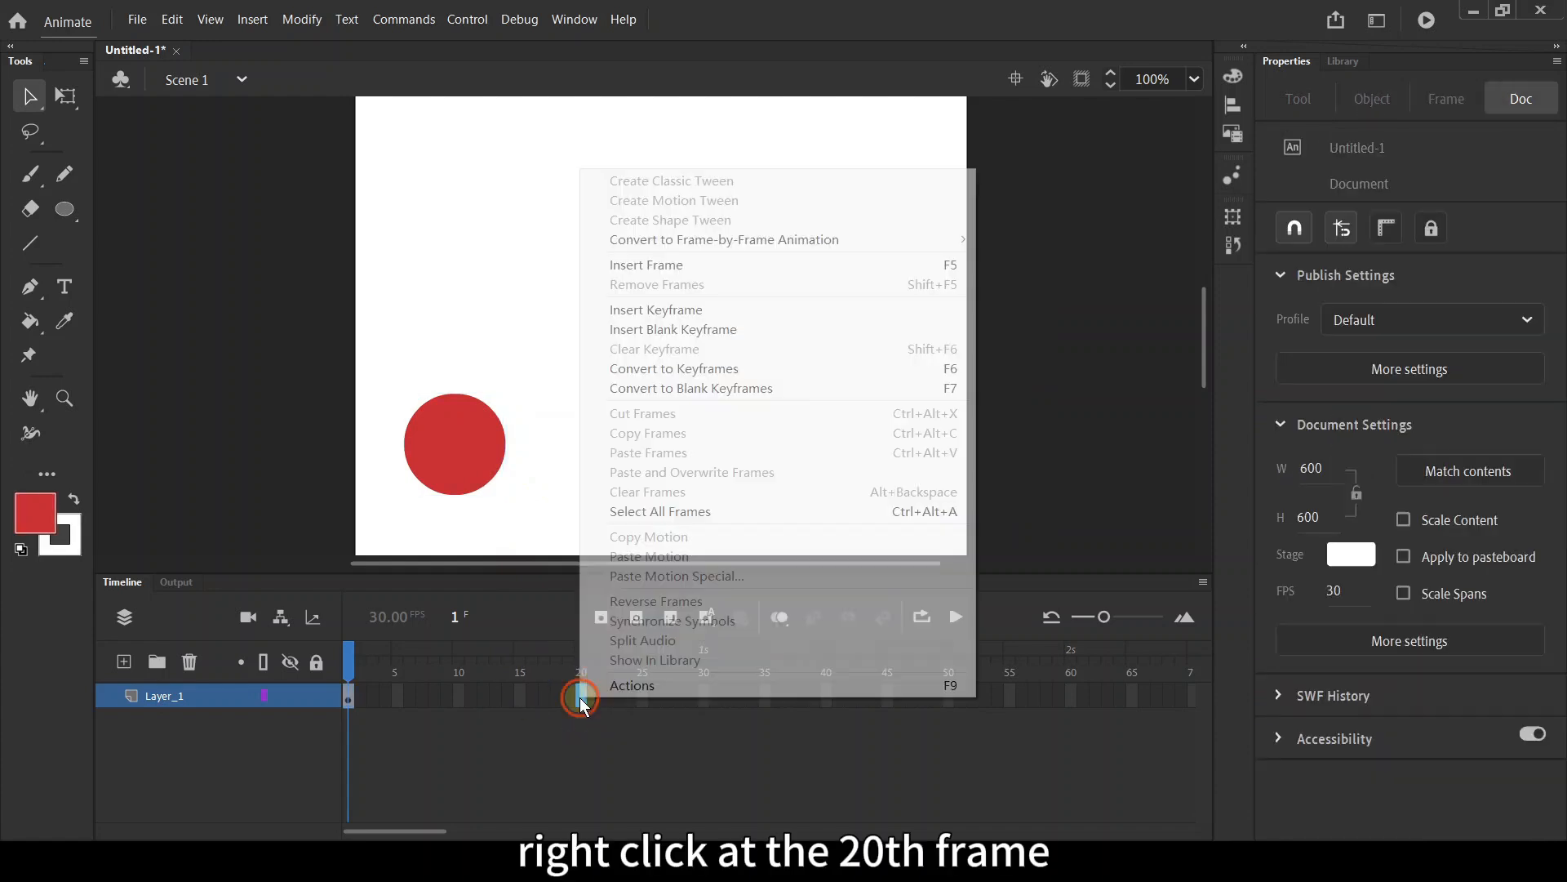
{"action": "left_click", "coordinate": [672, 309]}
{"action": "left_click_drag", "start_coordinate": [469, 453], "coordinate": [841, 444]}
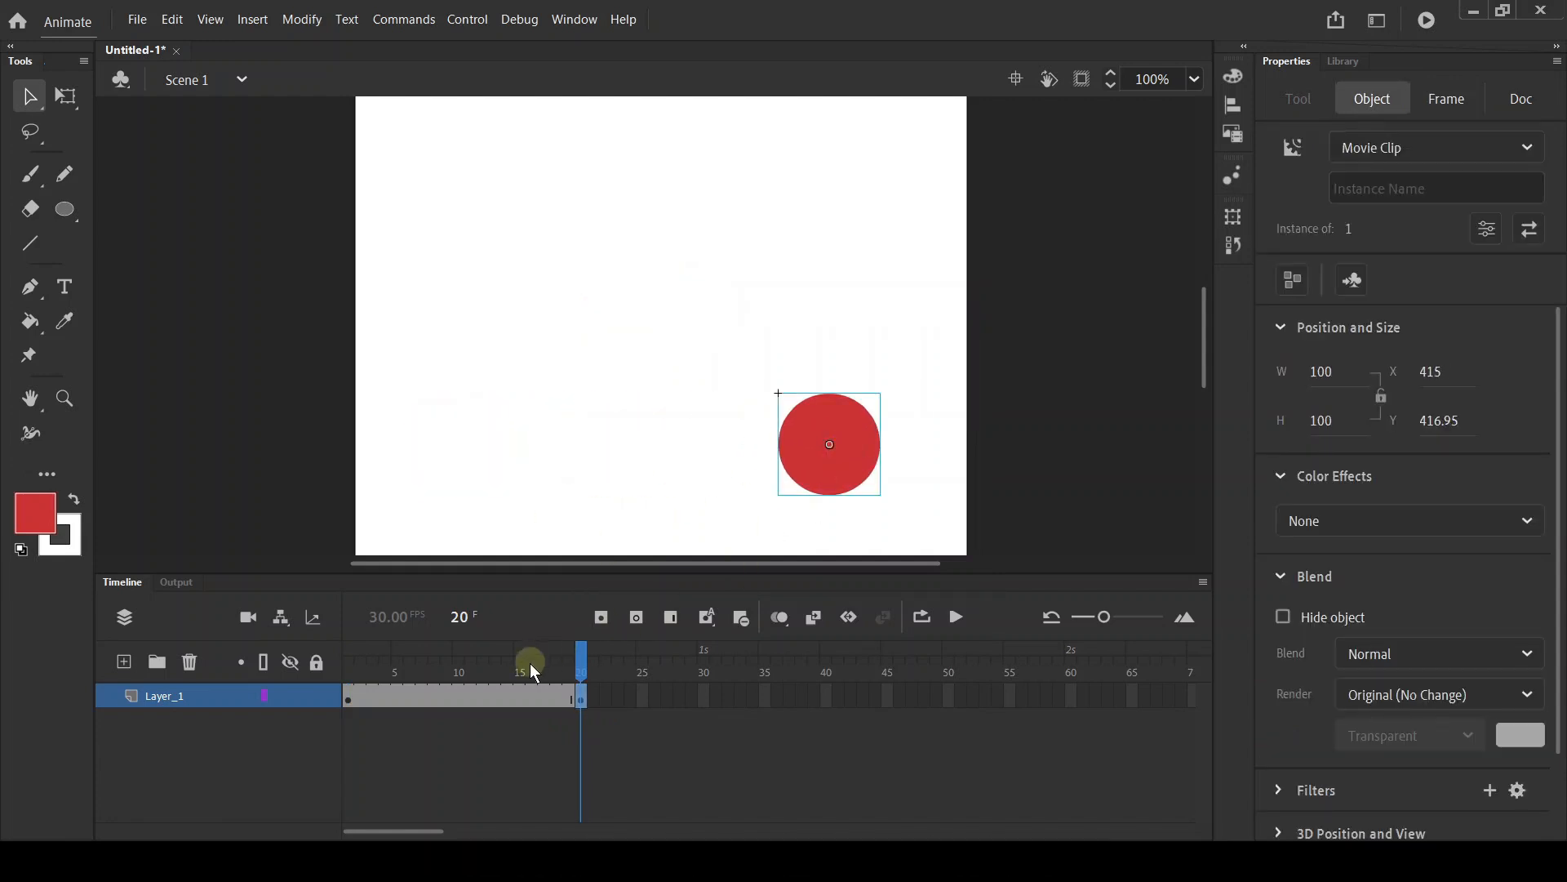
Create a classic tween between Layer_1's two keyframes, preview the motion and return the playhead to frame 1.
{"action": "right_click", "coordinate": [458, 696]}
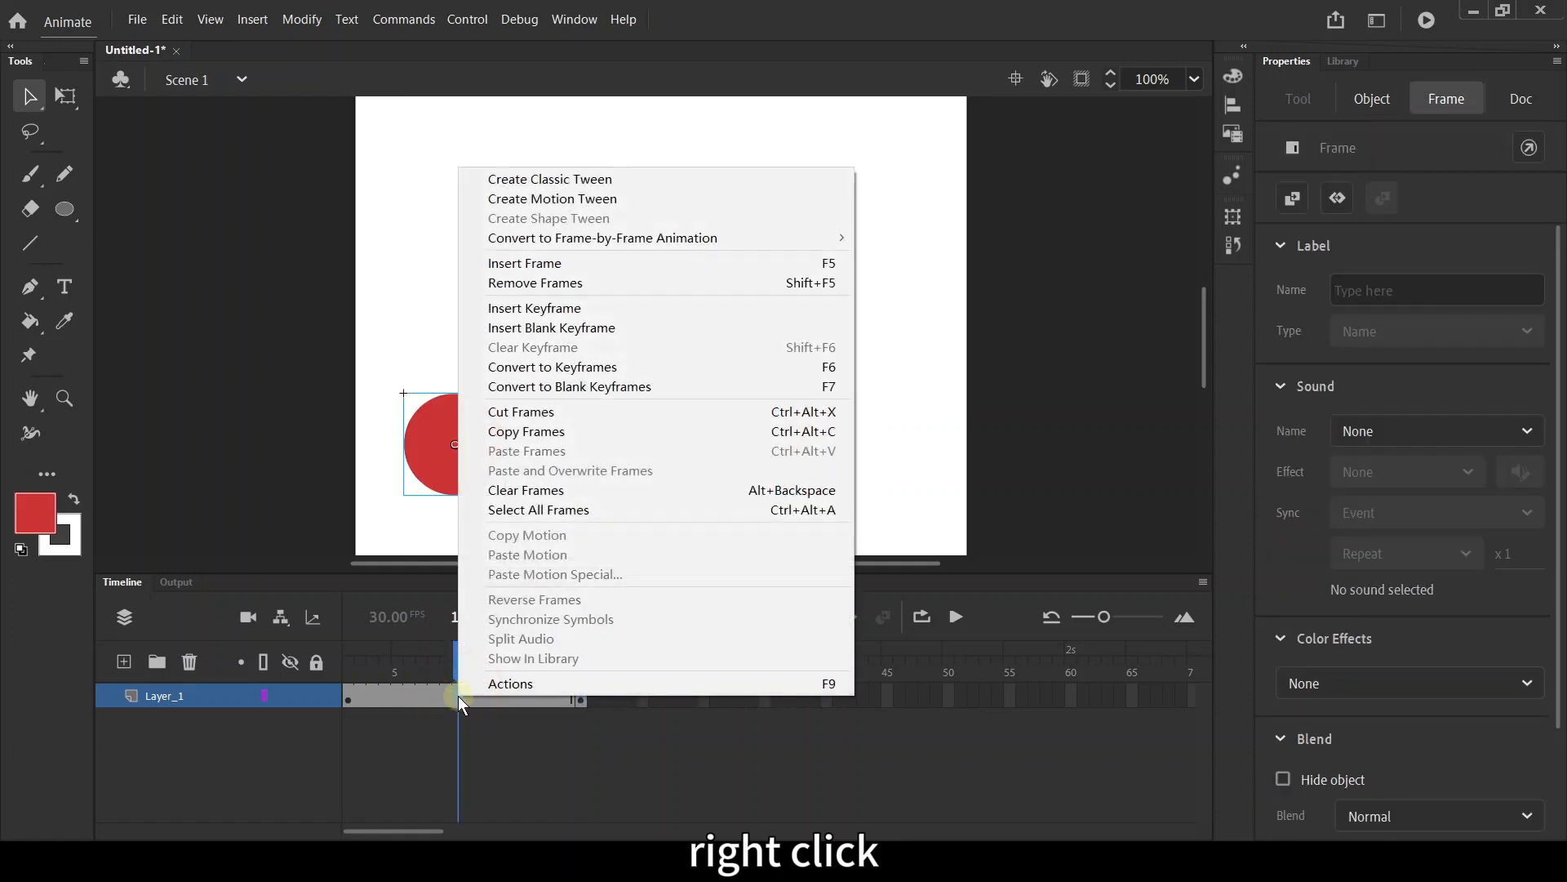
{"action": "left_click", "coordinate": [506, 181]}
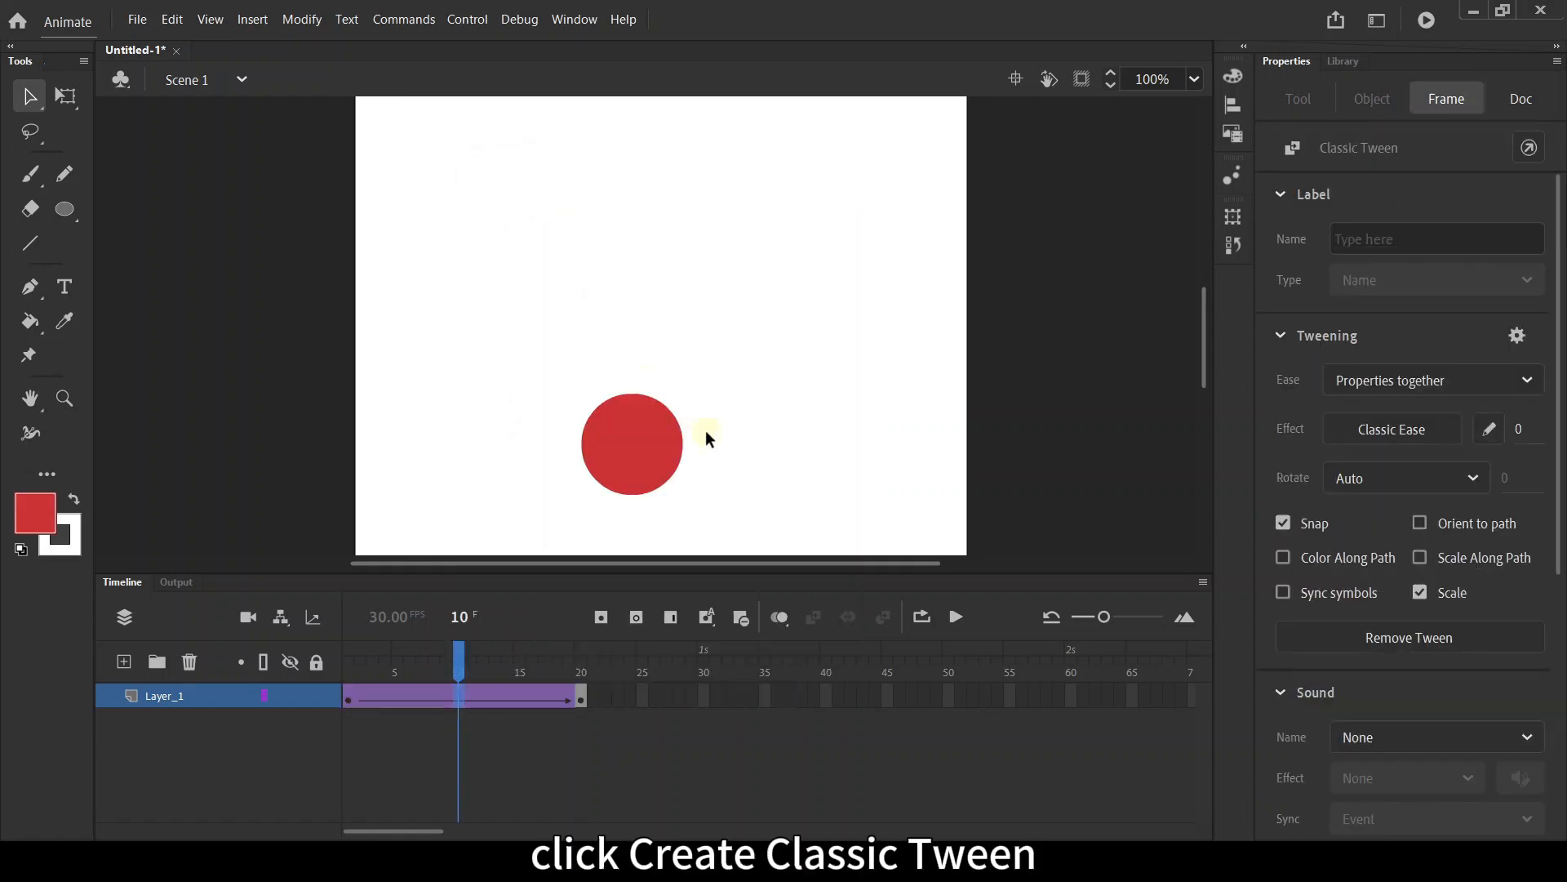
{"action": "mouse_move", "coordinate": [455, 660]}
{"action": "left_mouse_down"}
{"action": "mouse_move", "coordinate": [530, 663]}
{"action": "mouse_move", "coordinate": [482, 659]}
{"action": "left_mouse_up"}
{"action": "left_click", "coordinate": [355, 676]}
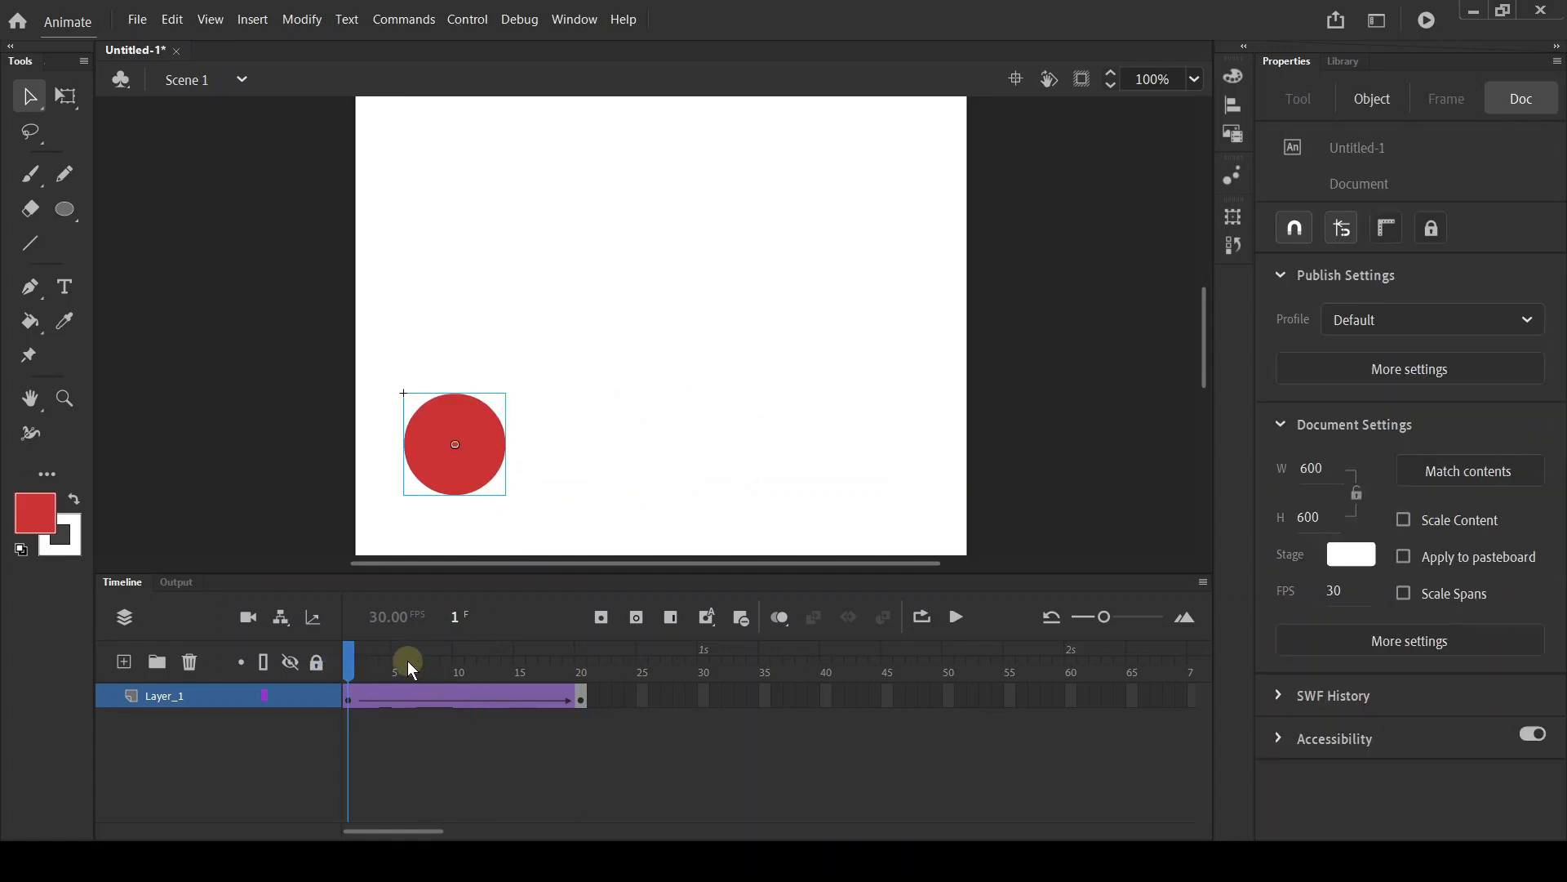
Show the library and open the circle's movie clip symbol for editing in place.
{"action": "left_click", "coordinate": [1343, 61]}
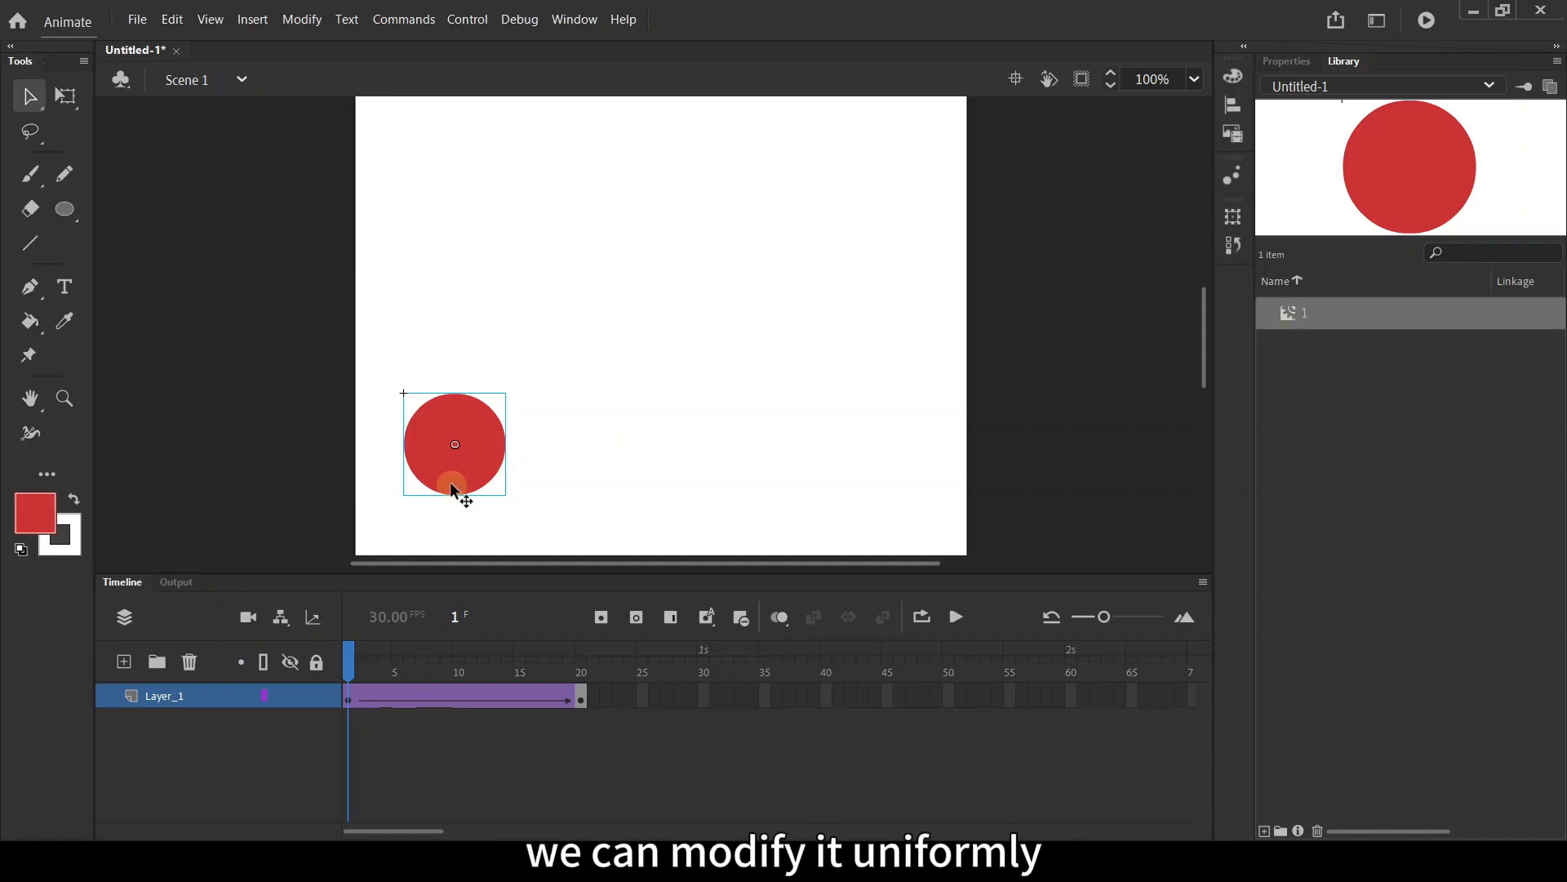
{"action": "left_click", "coordinate": [467, 459]}
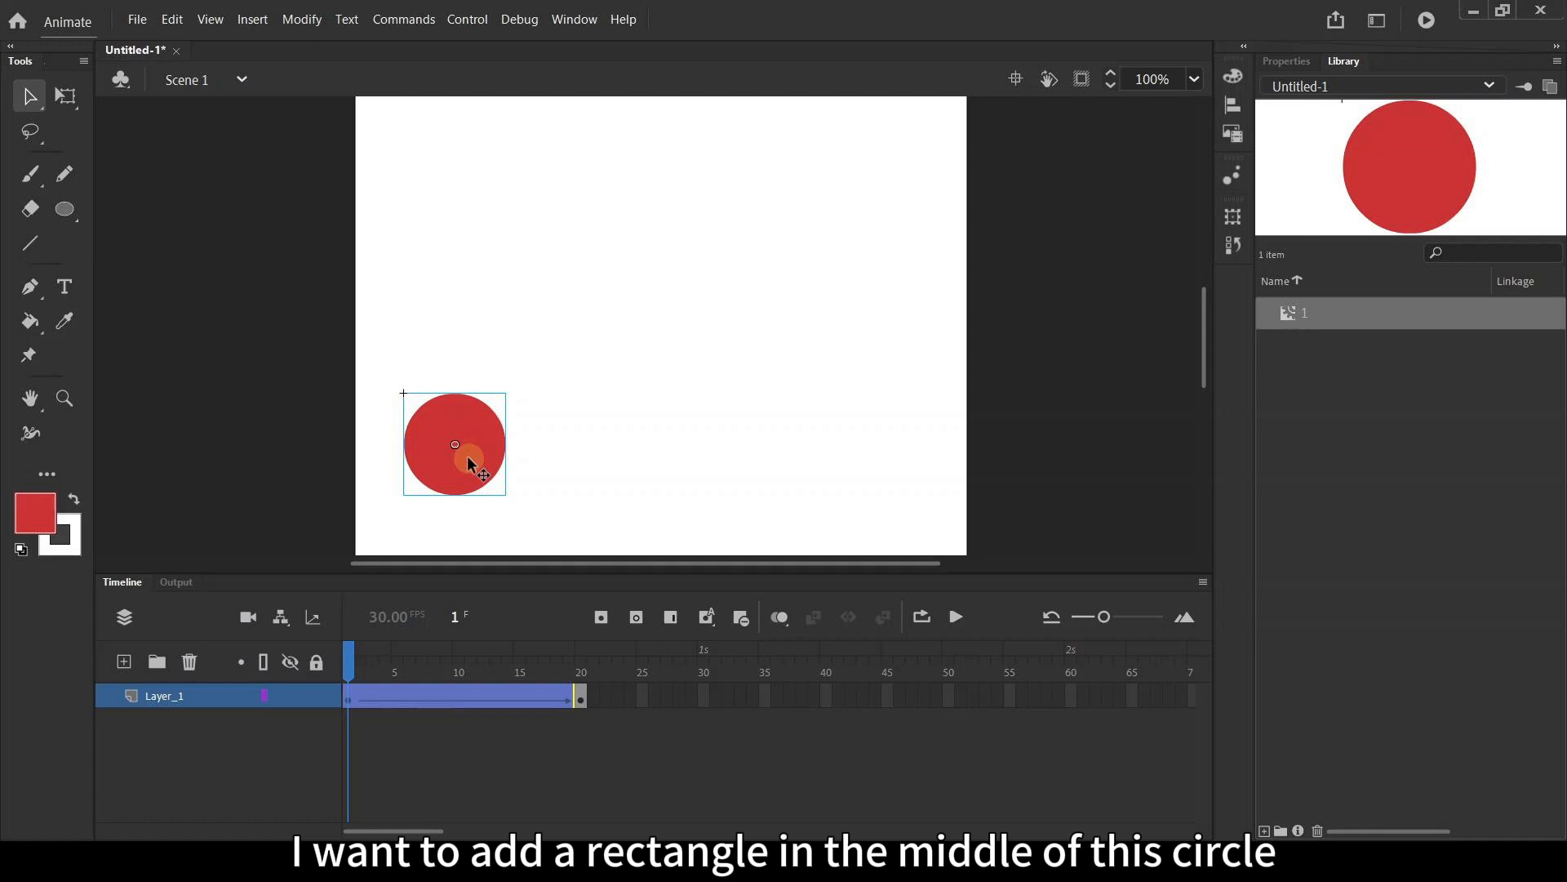
{"action": "double_click", "coordinate": [469, 456]}
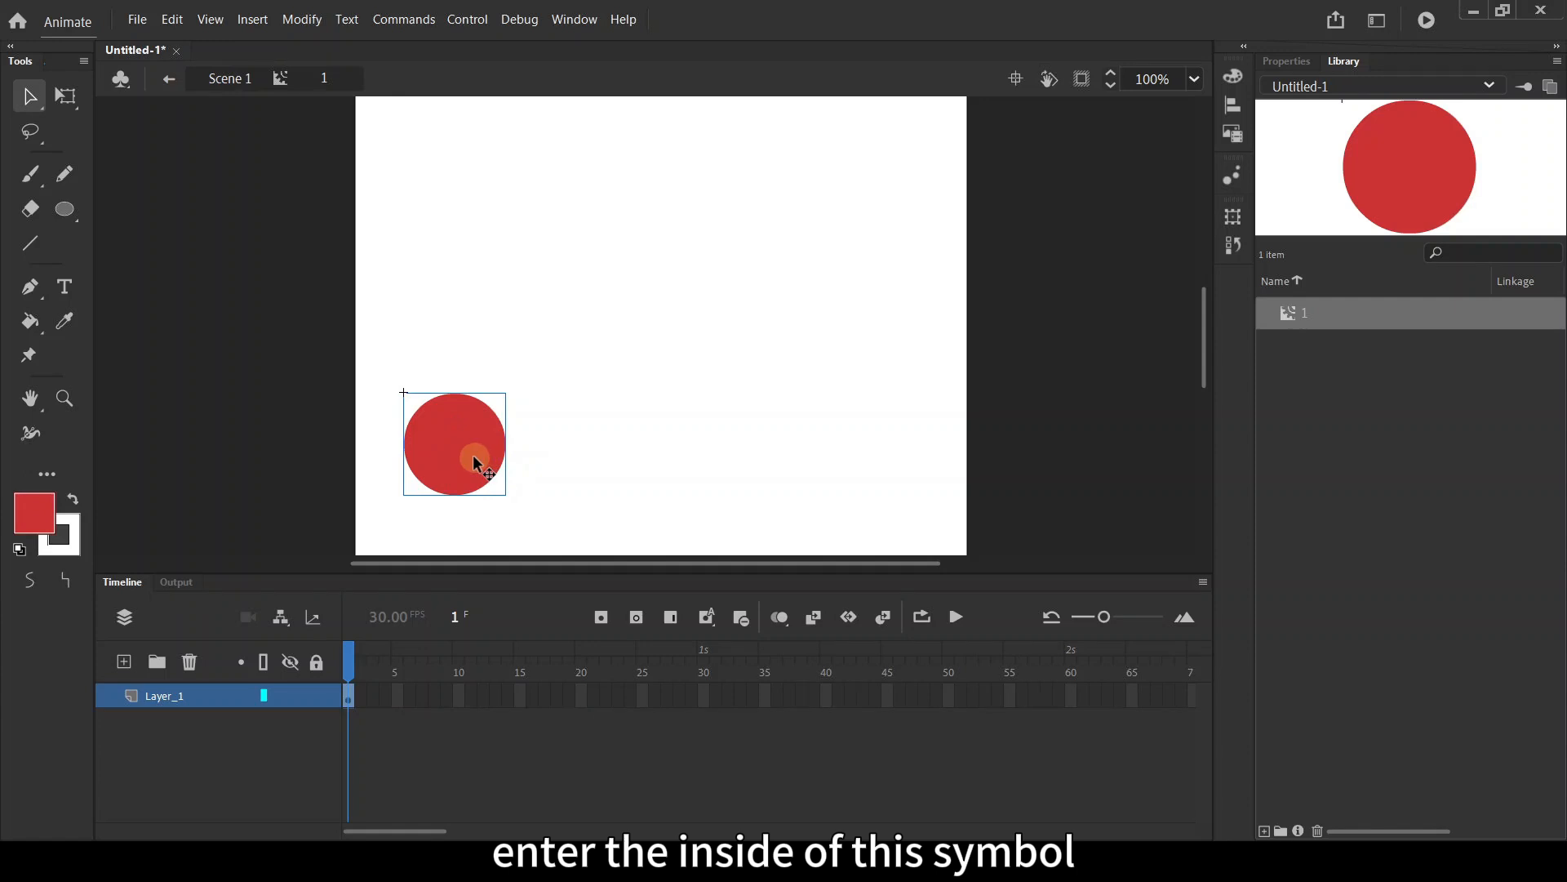
Draw a small yellow-filled rectangle in the middle of the circle inside symbol 1.
{"action": "left_click", "coordinate": [78, 216]}
{"action": "left_click", "coordinate": [187, 214]}
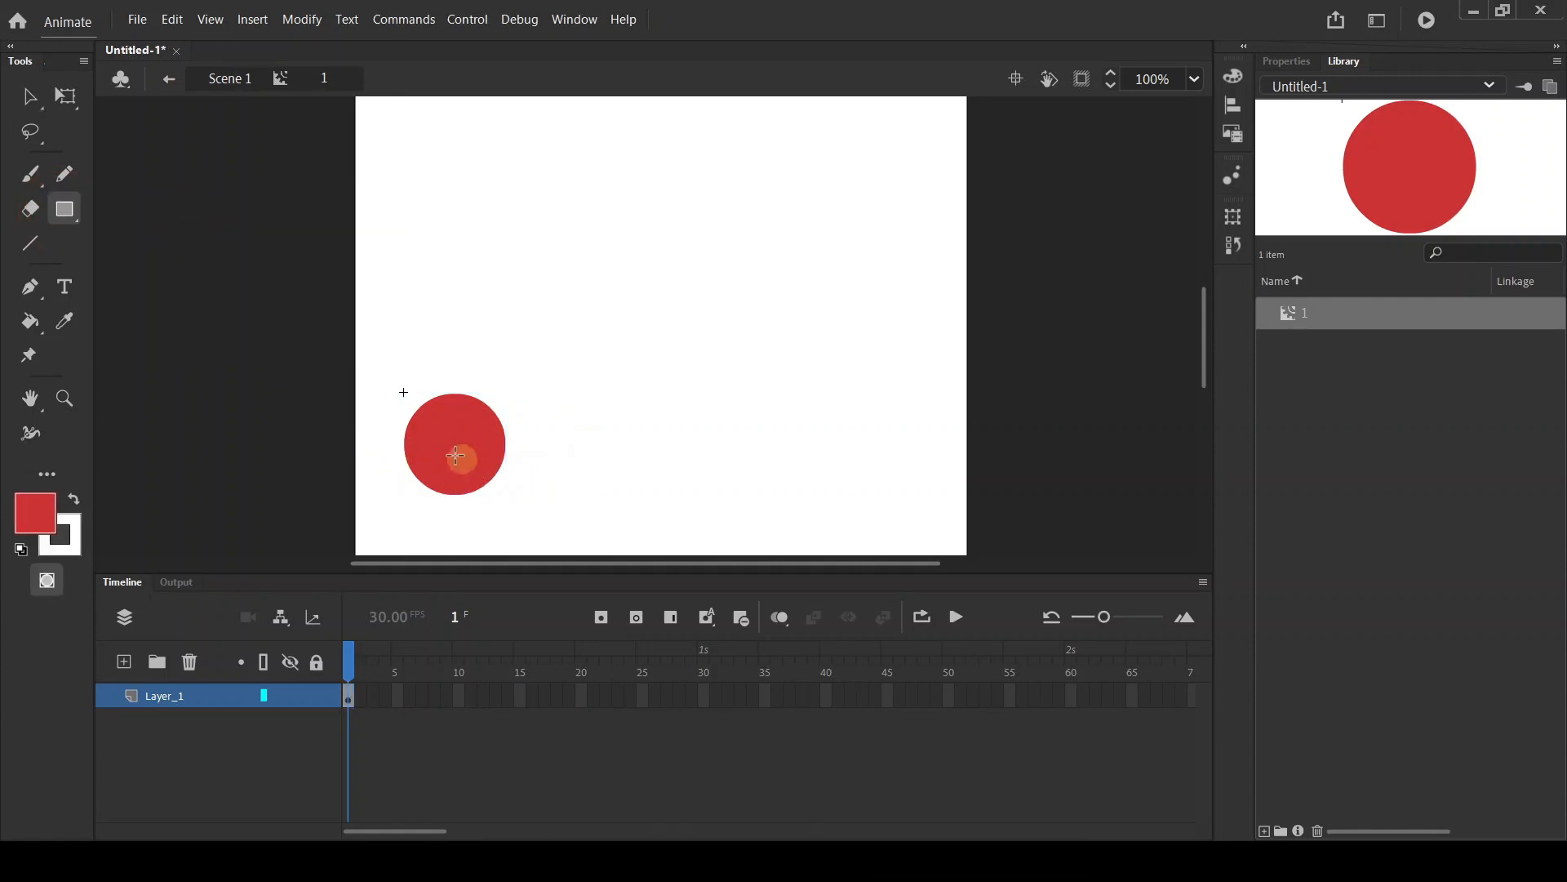
{"action": "left_click", "coordinate": [1293, 62]}
{"action": "left_click", "coordinate": [1291, 291]}
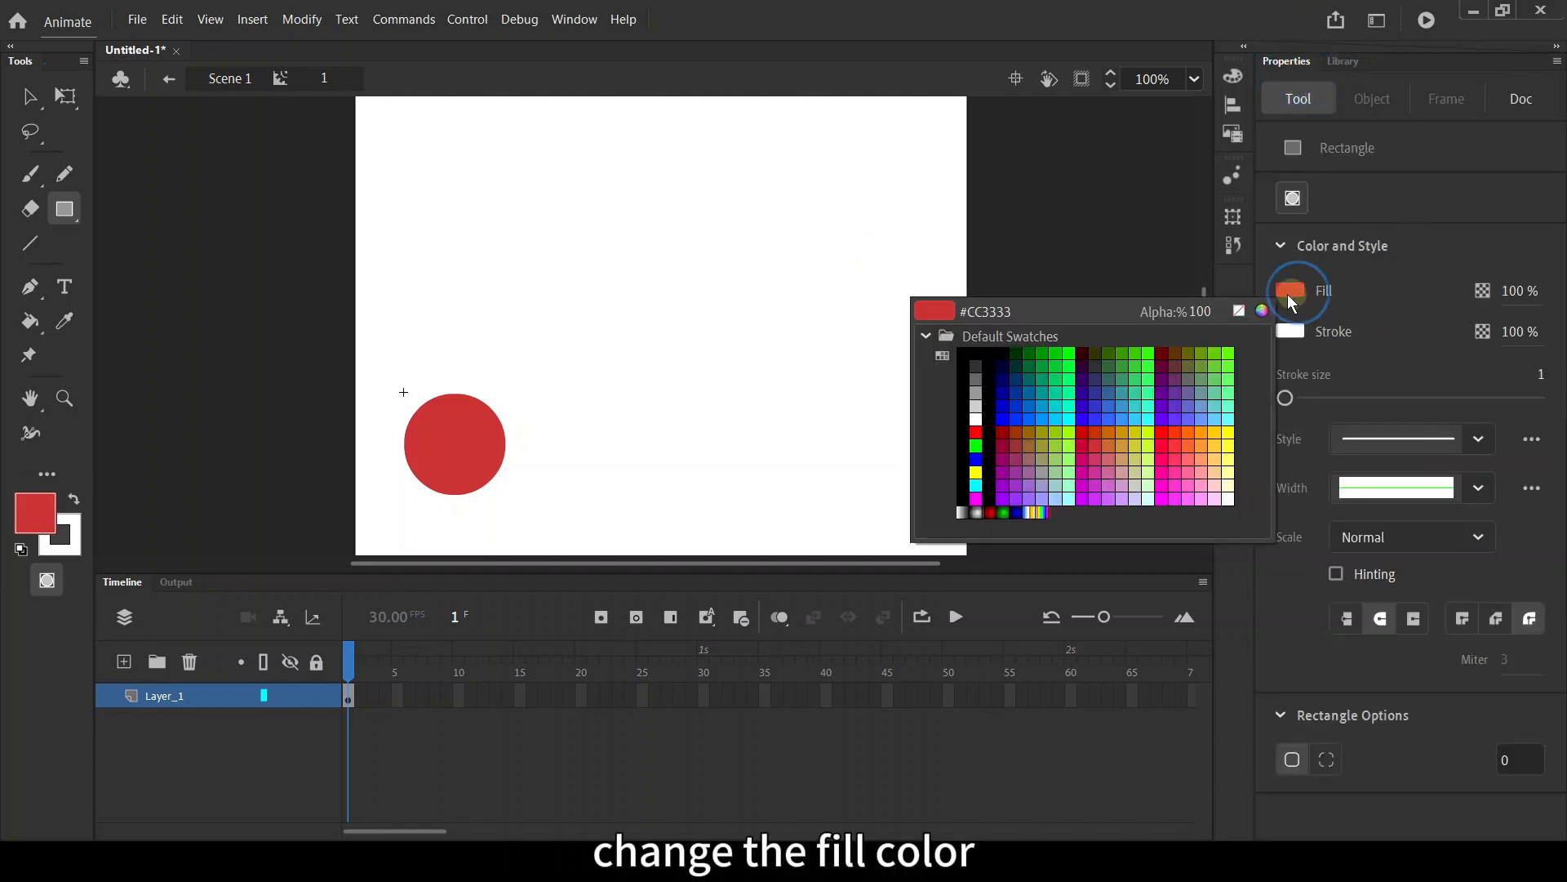
{"action": "left_click", "coordinate": [975, 472]}
{"action": "left_click_drag", "start_coordinate": [428, 432], "coordinate": [484, 461]}
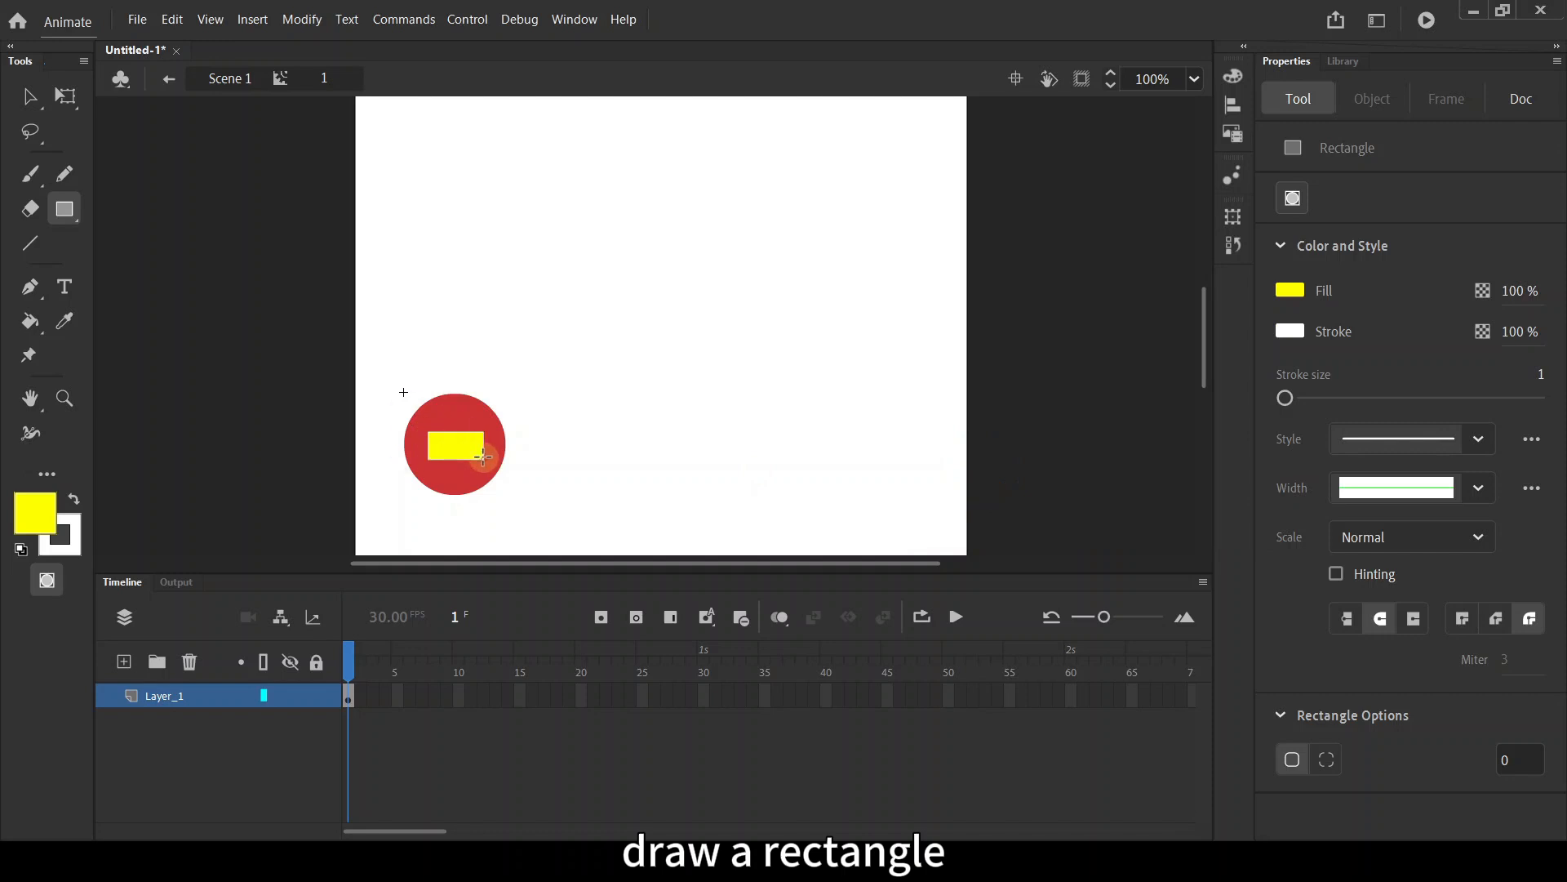
Return to Scene 1 and scrub through the tween to preview the edited symbol's motion.
{"action": "left_click", "coordinate": [166, 79]}
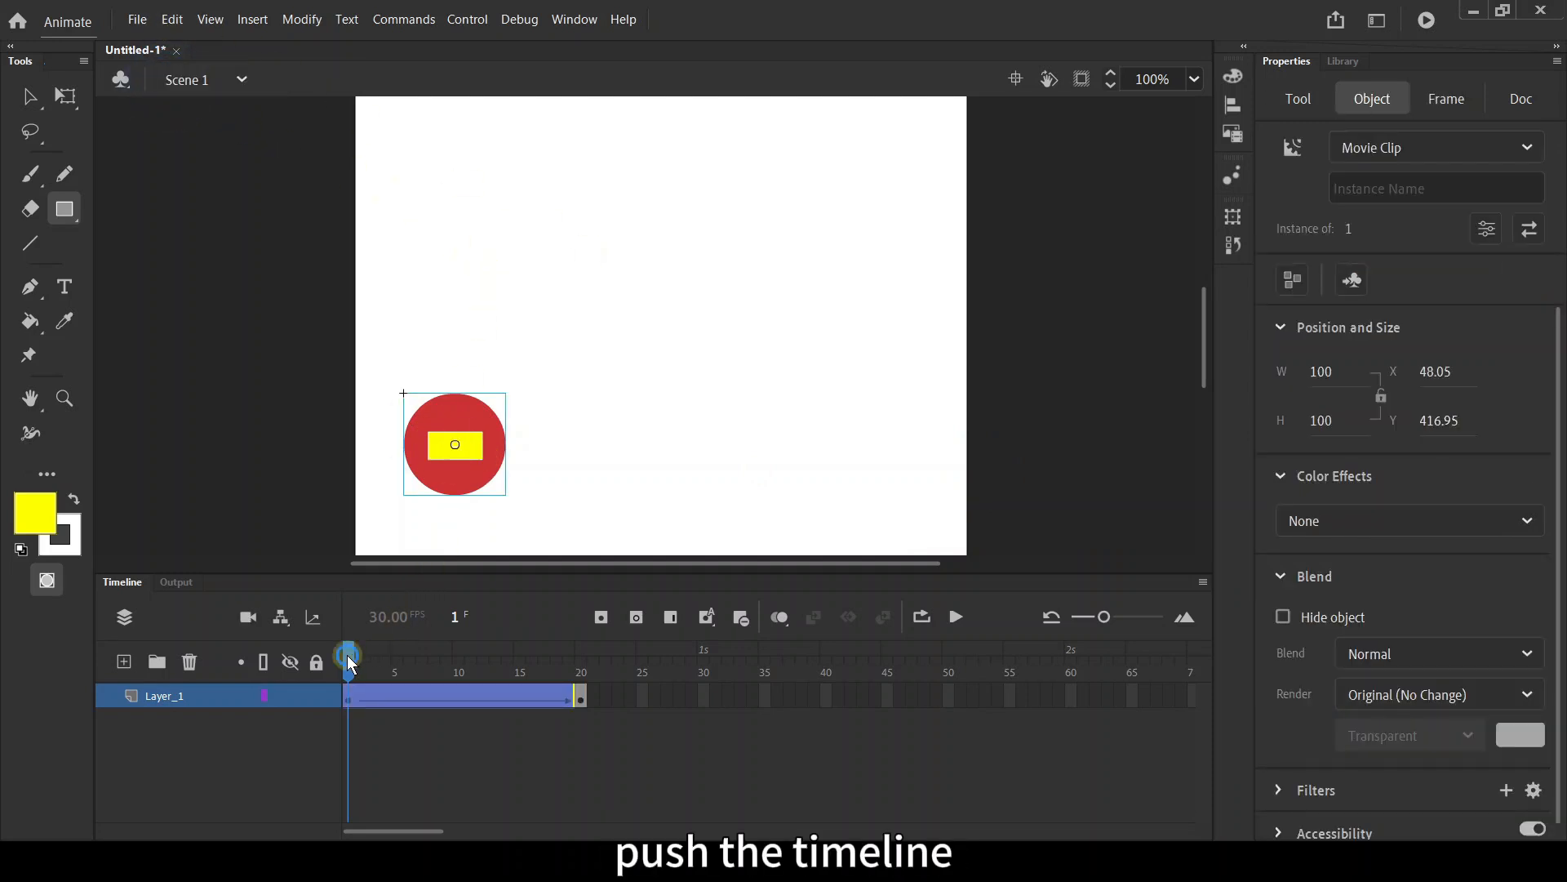
{"action": "left_click_drag", "start_coordinate": [348, 661], "coordinate": [313, 591]}
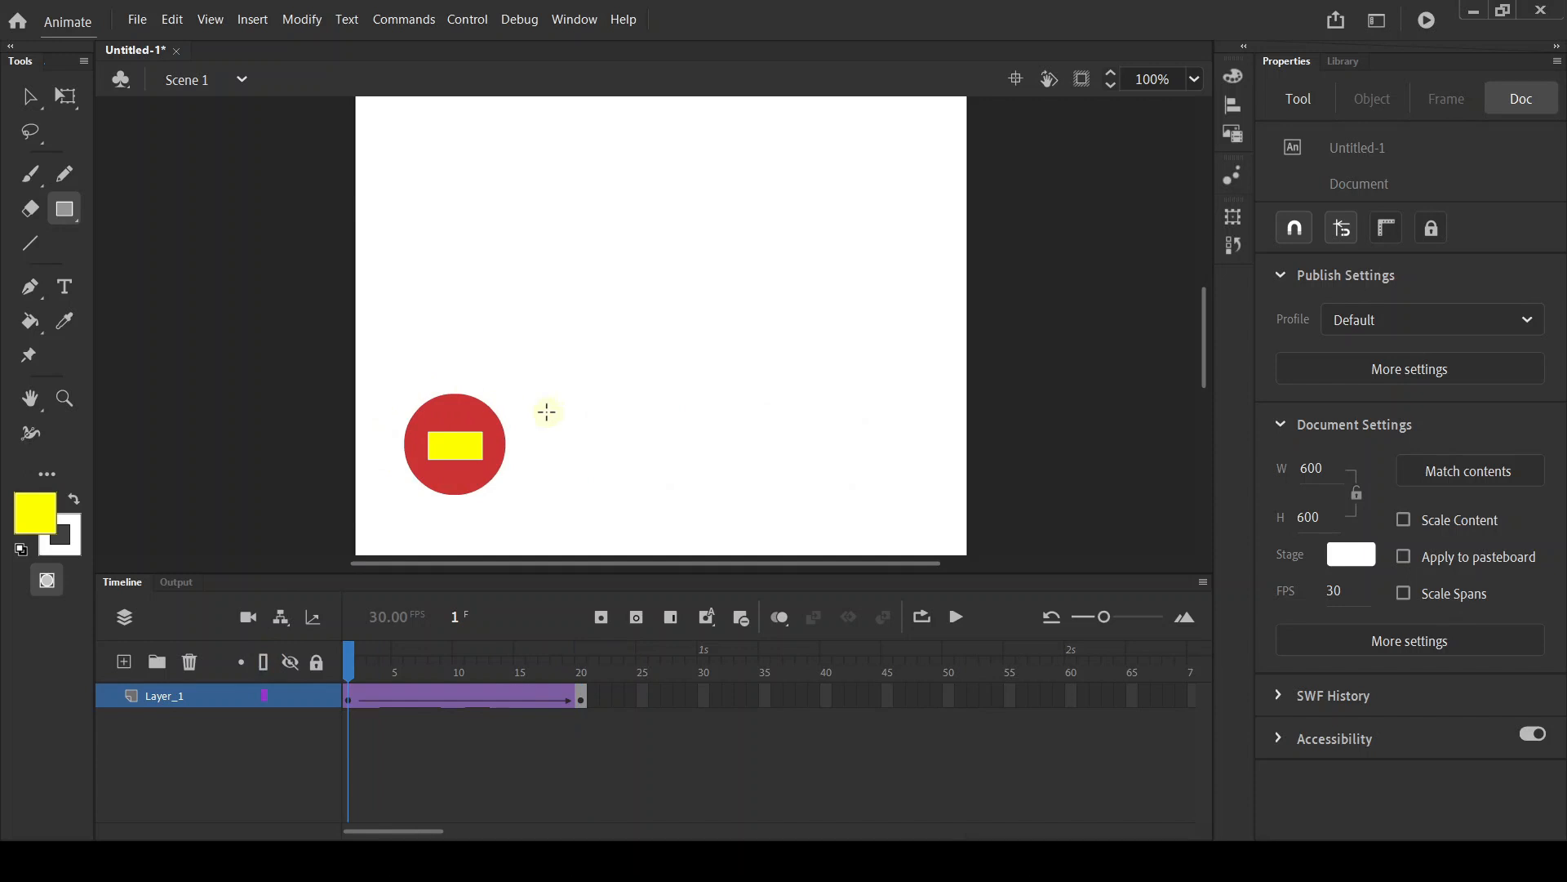
Add a new layer above Layer_1 and write the static text "1" above the circle at about X 65, Y 255.
{"action": "left_click", "coordinate": [122, 662]}
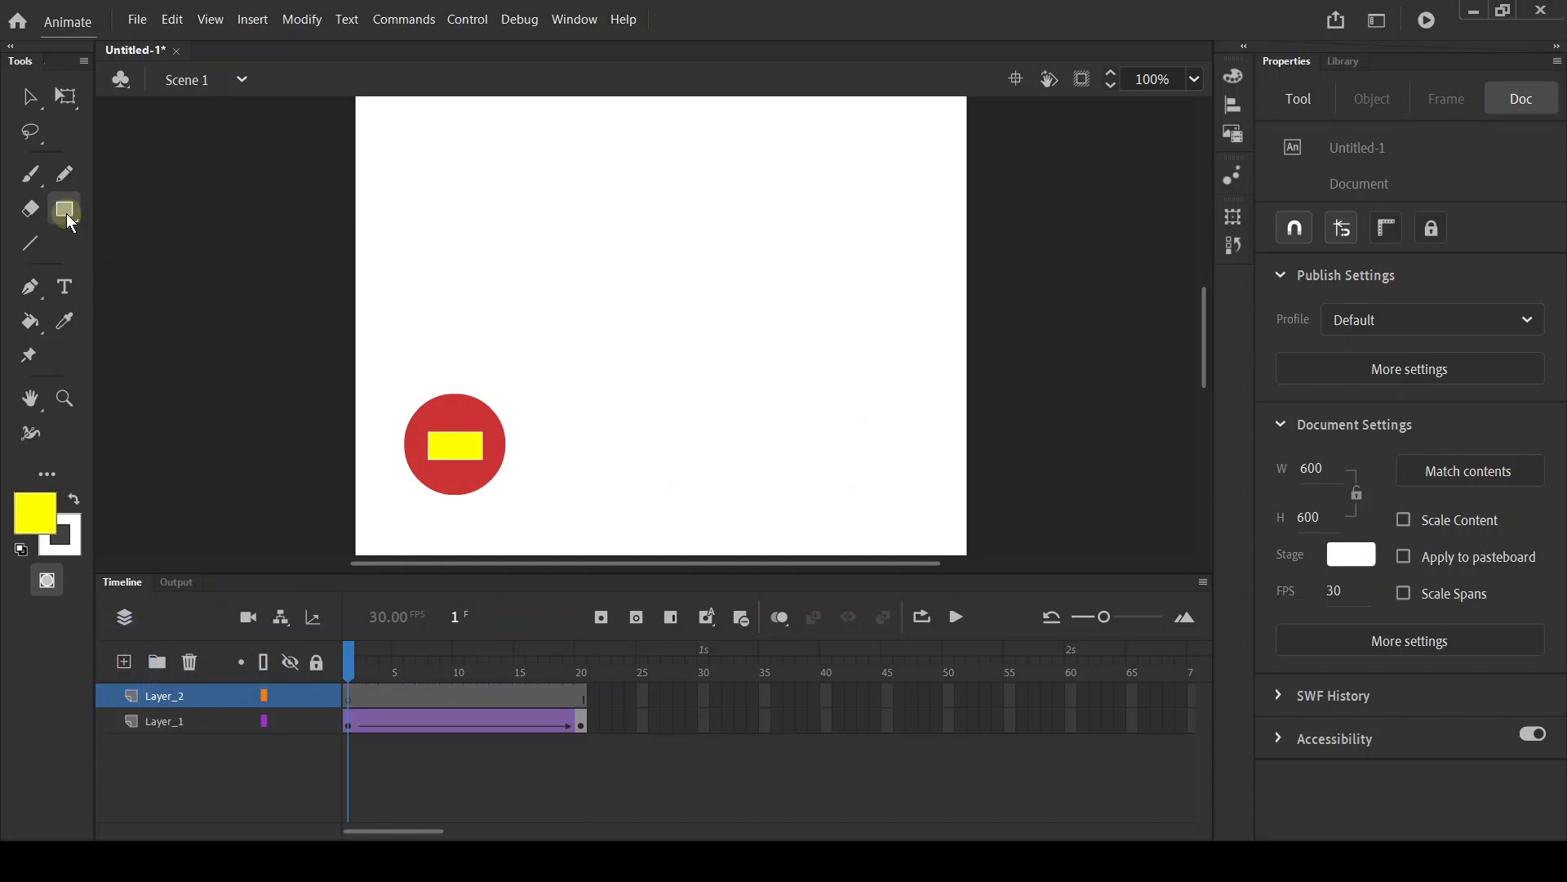
{"action": "left_click", "coordinate": [65, 284]}
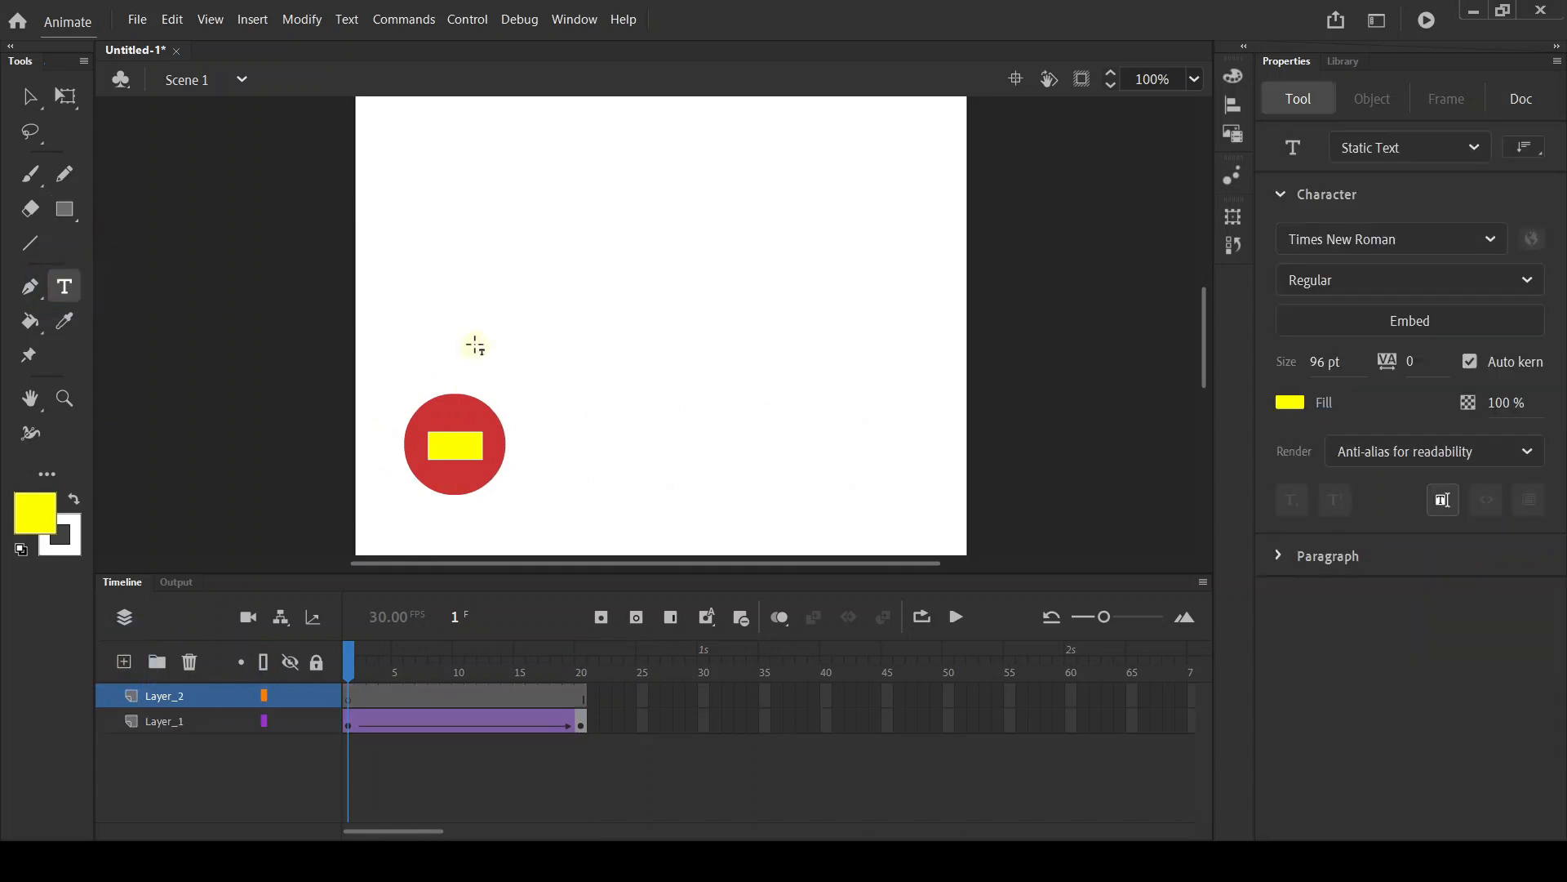
{"action": "left_click", "coordinate": [424, 318]}
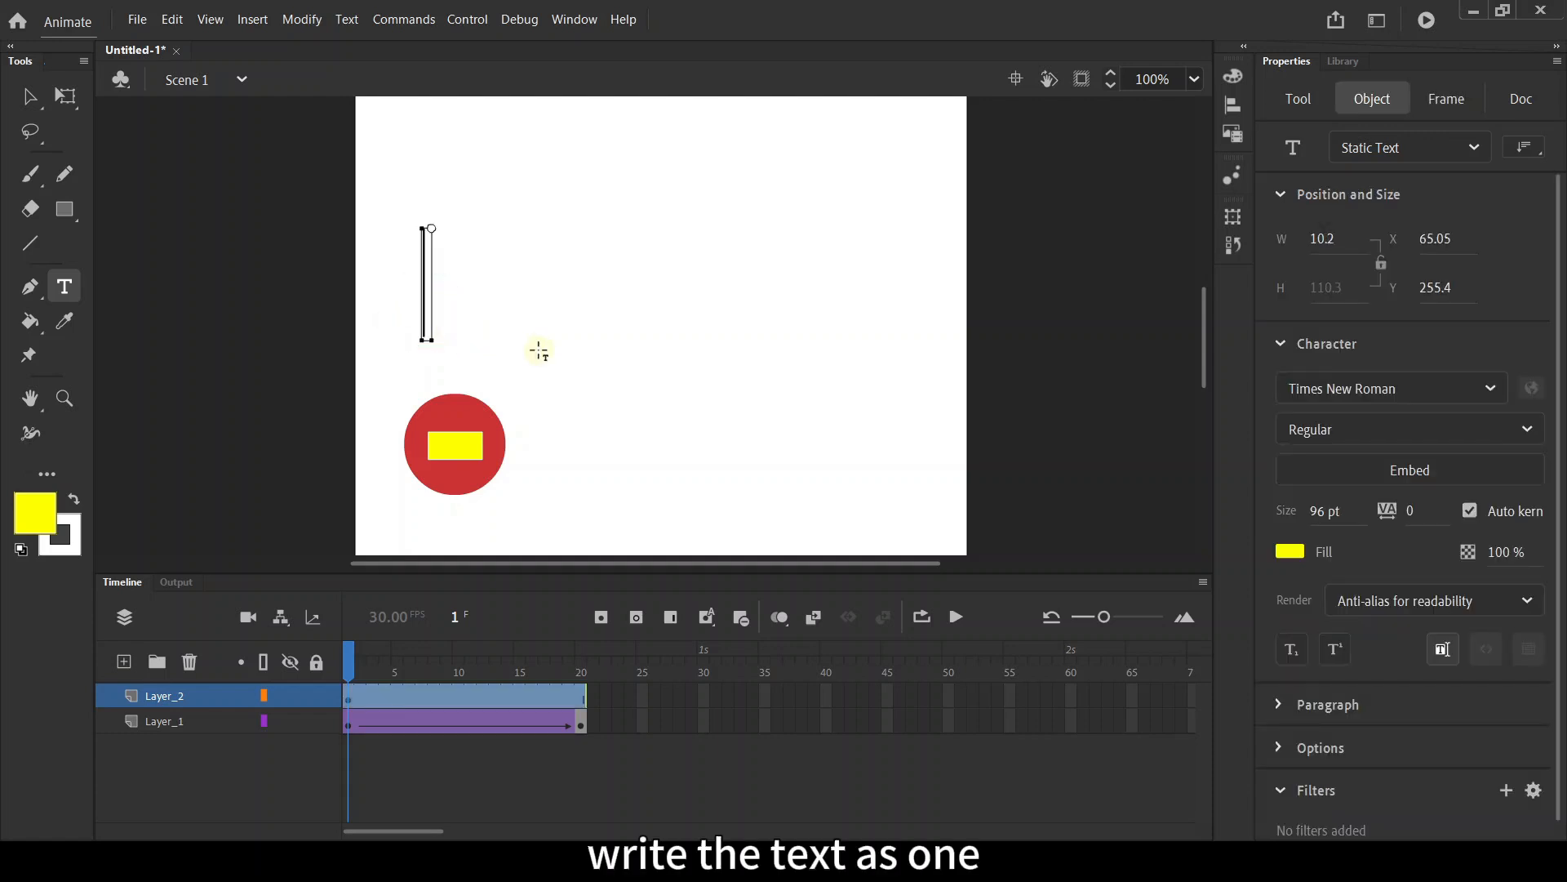
{"action": "type", "text": "1"}
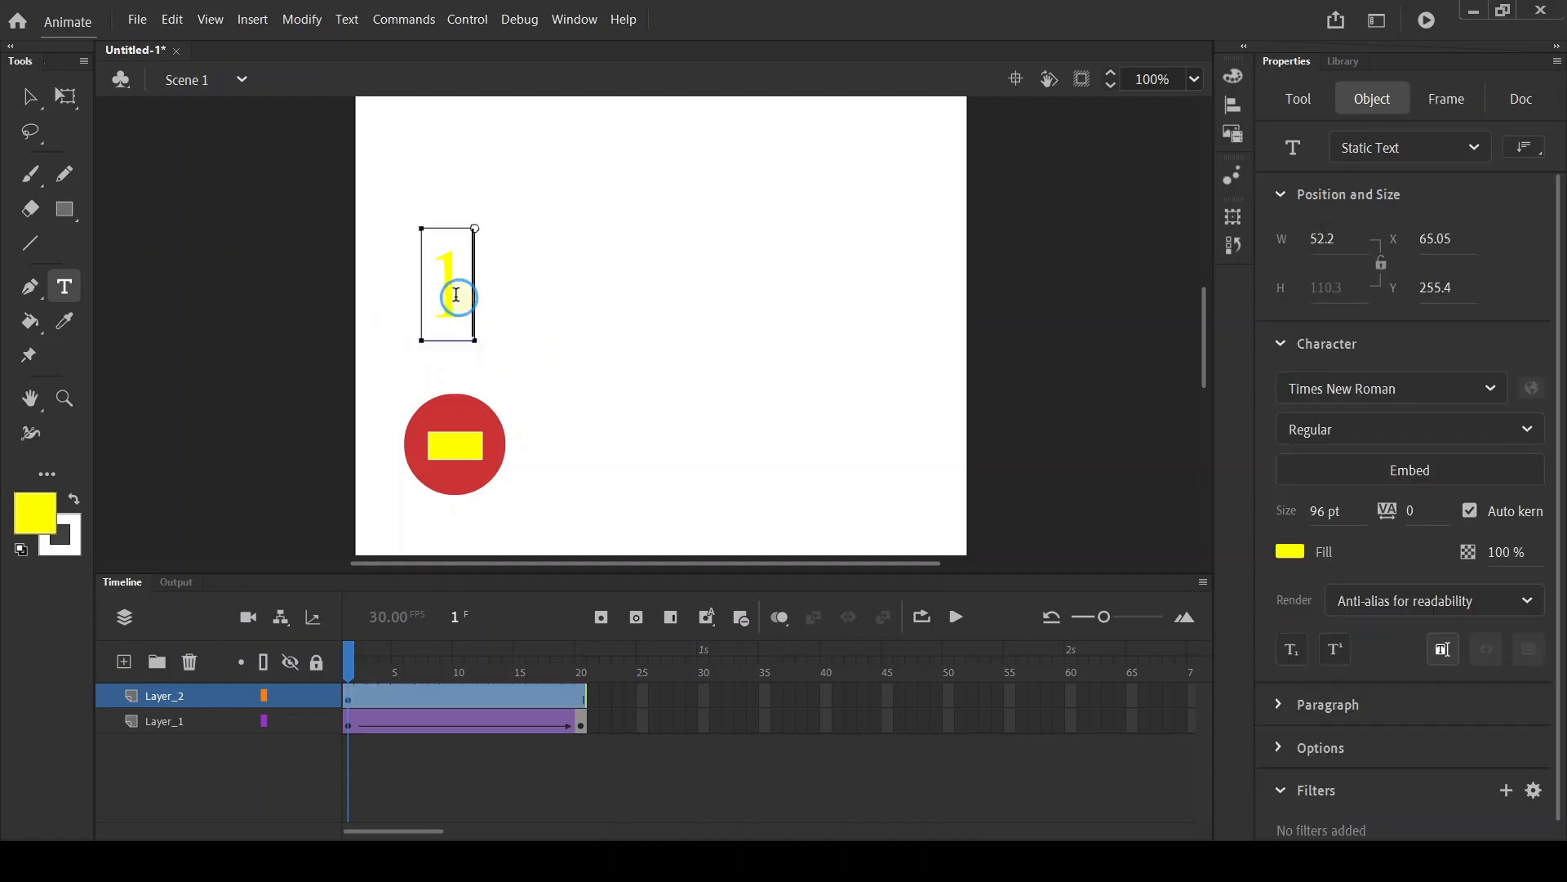
Change the fill colour of the text "1" above the circle to red and finish editing the text.
{"action": "double_click", "coordinate": [455, 294]}
{"action": "left_click", "coordinate": [1290, 551]}
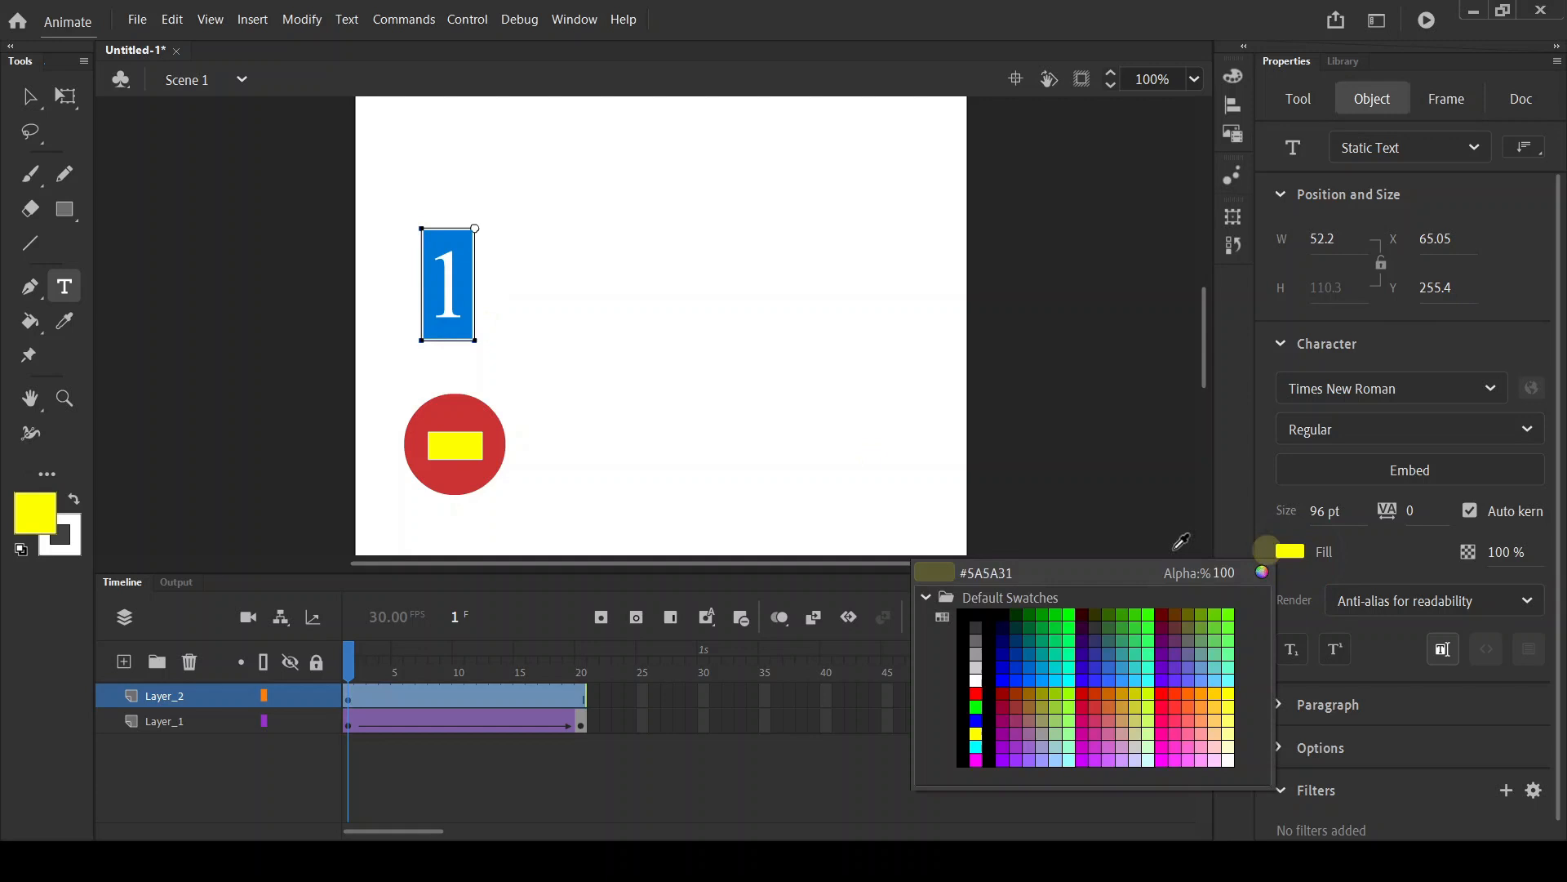
{"action": "left_click", "coordinate": [977, 694]}
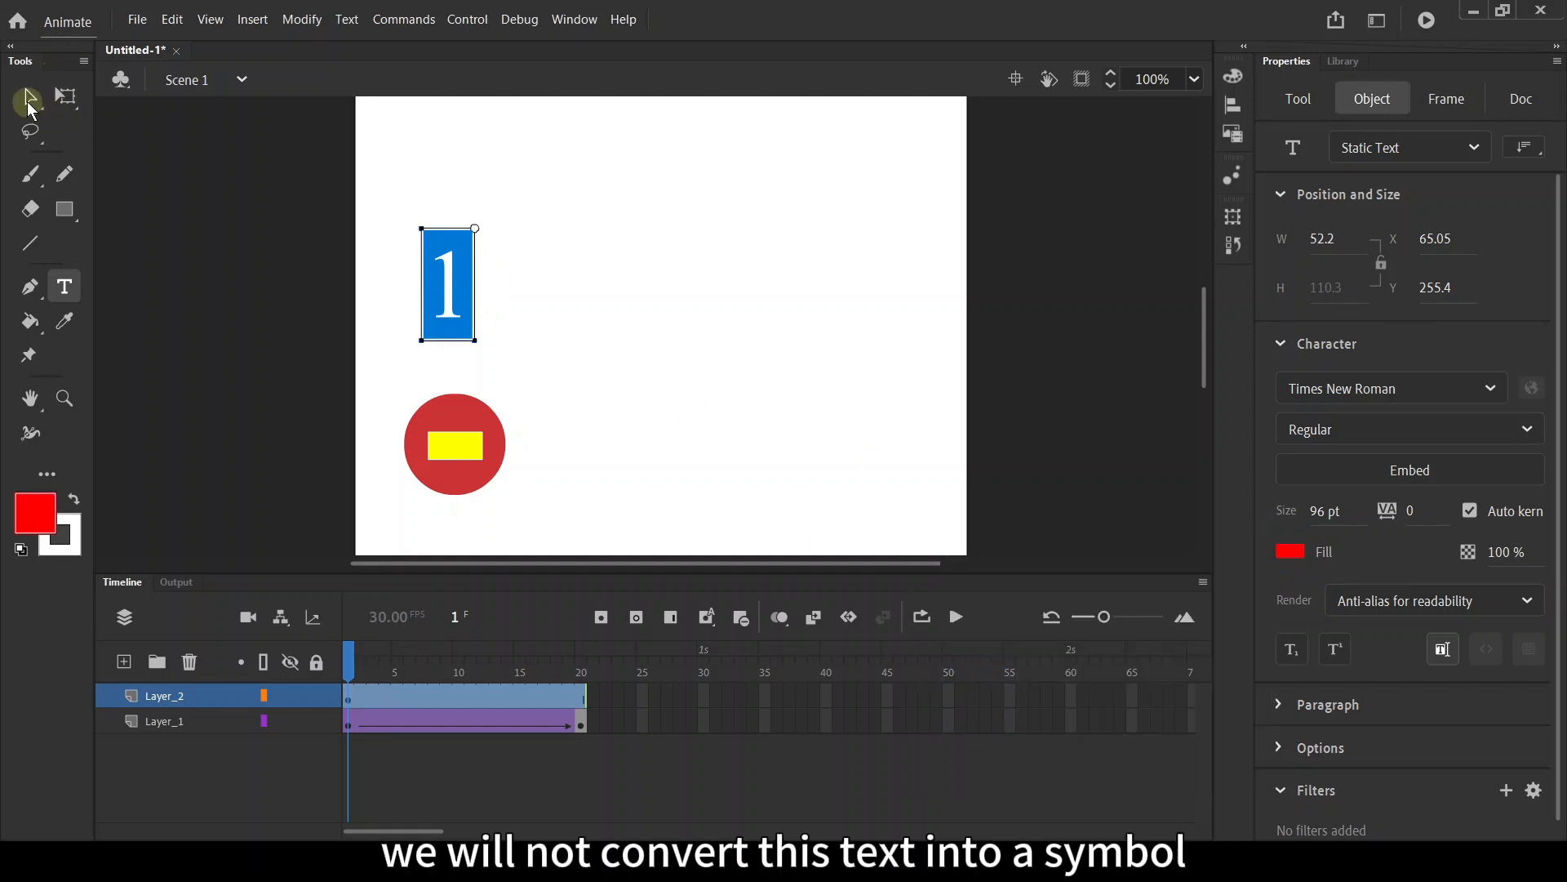
{"action": "left_click", "coordinate": [29, 97]}
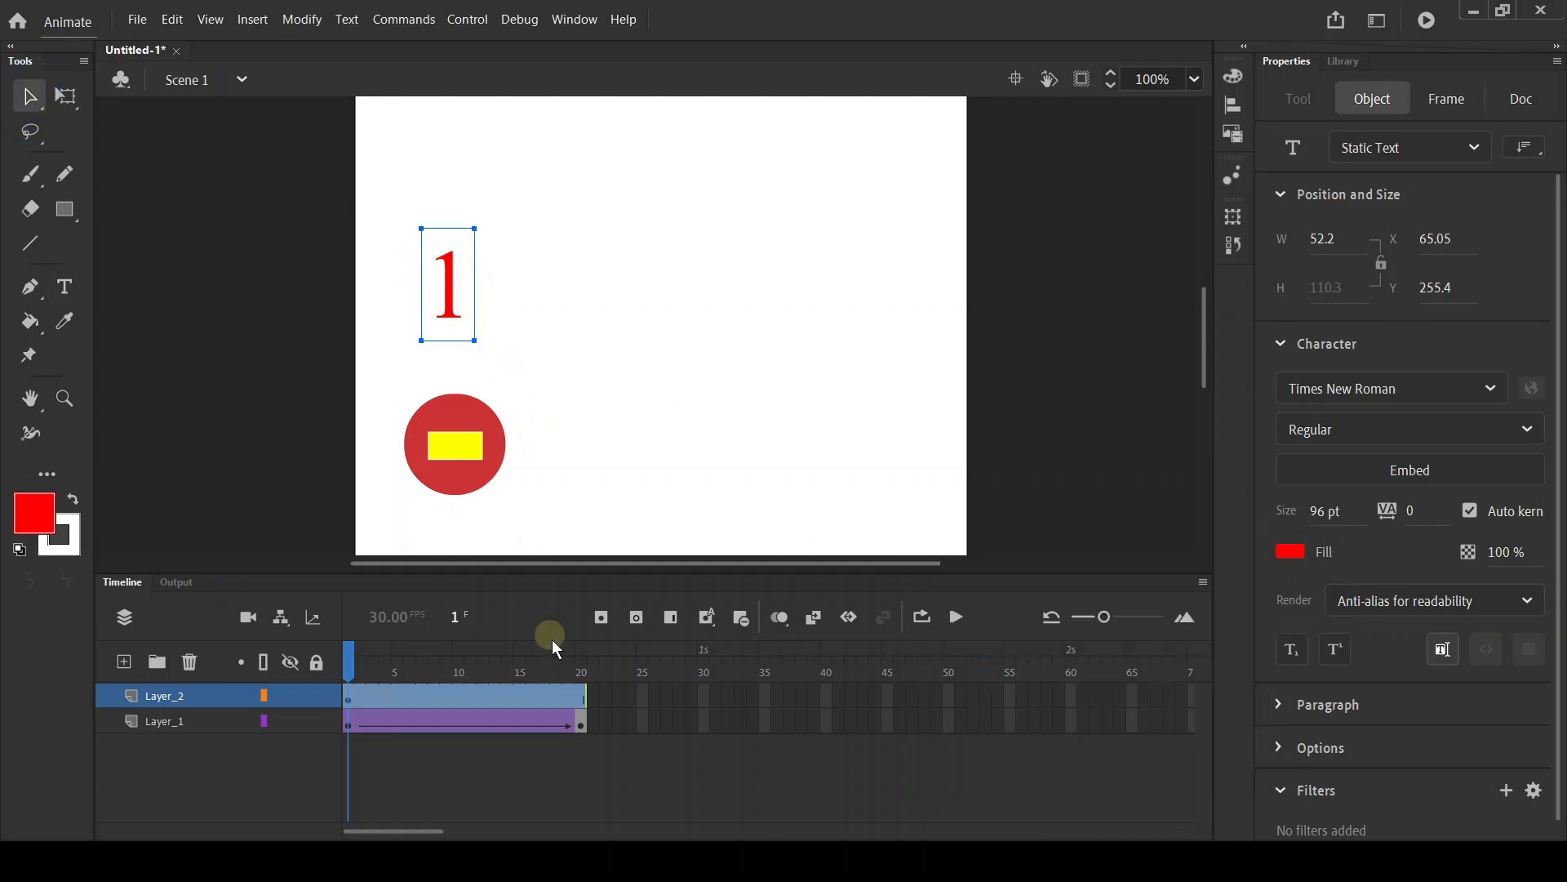
Insert a keyframe at frame 20 of Layer_2 and move the text "1" horizontally to about X 444, above the circle.
{"action": "left_click", "coordinate": [580, 692]}
{"action": "right_click", "coordinate": [581, 694]}
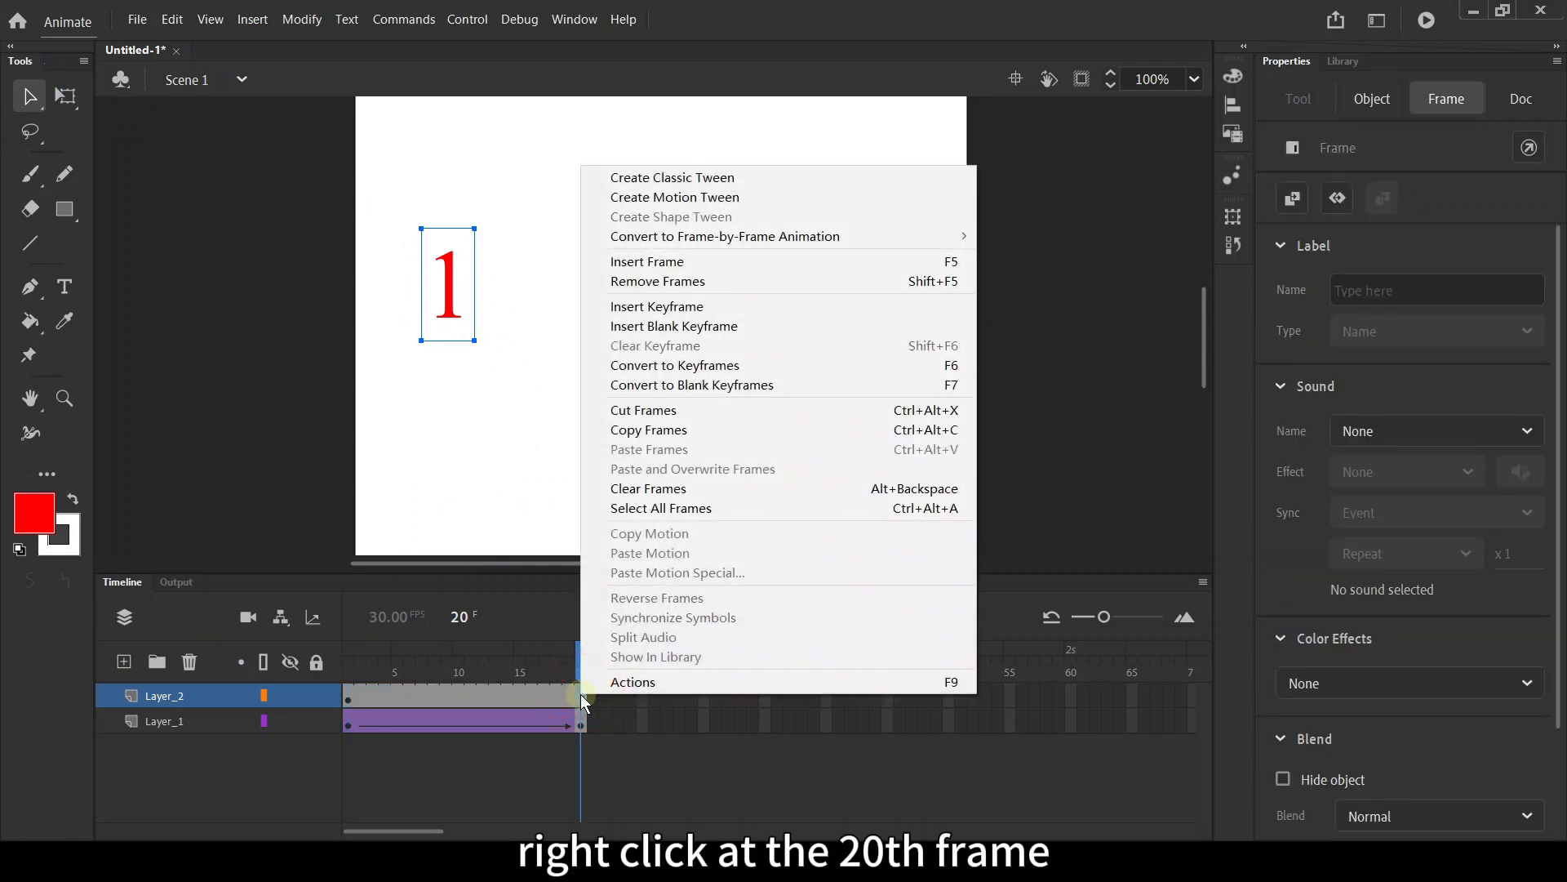
{"action": "left_click", "coordinate": [684, 309]}
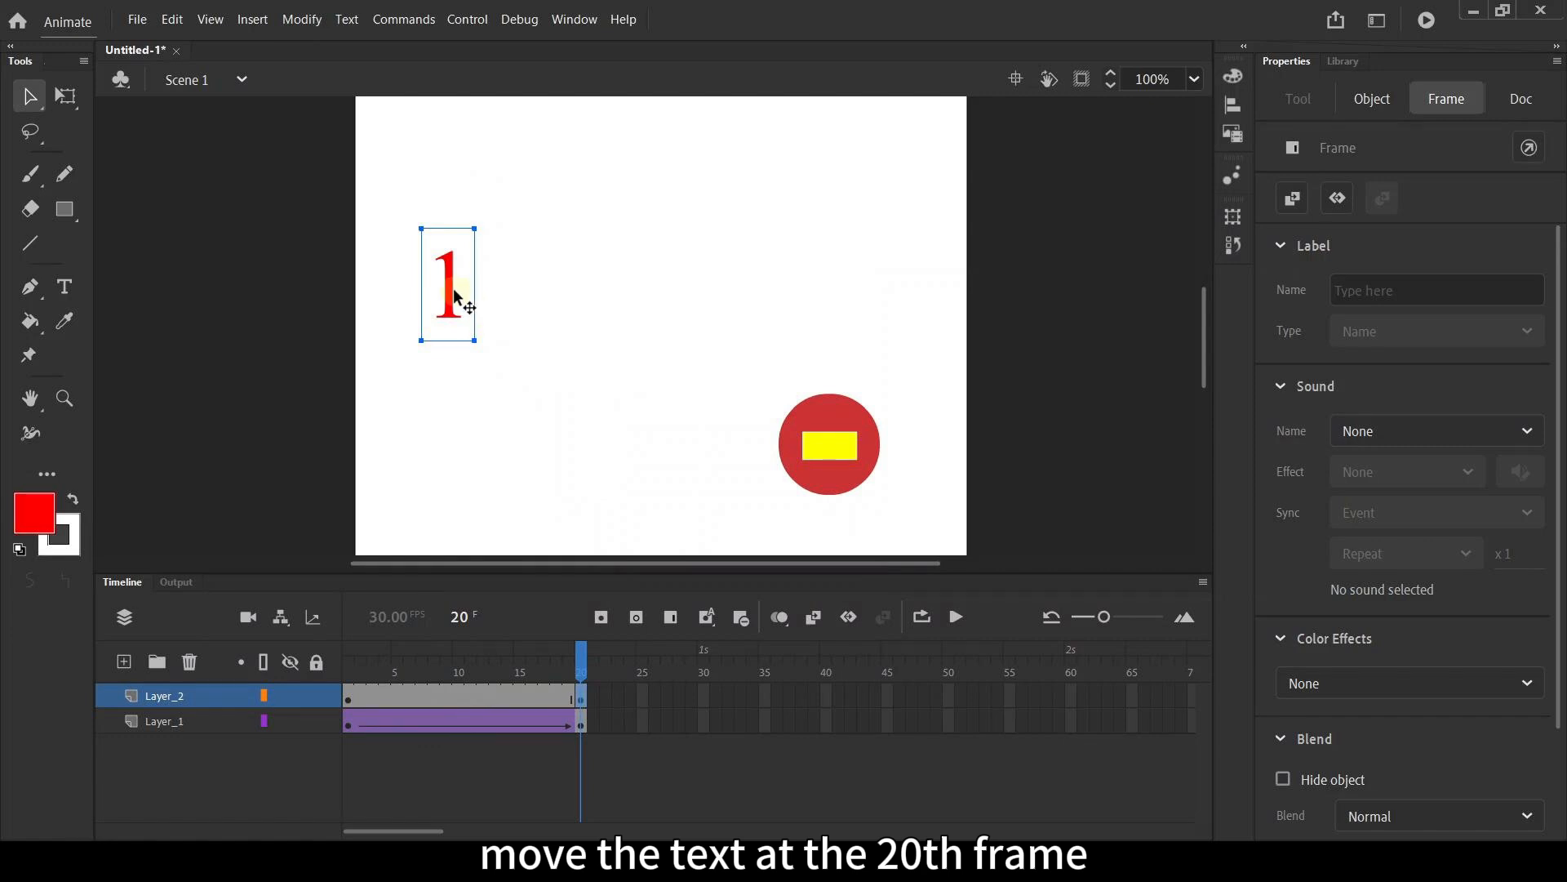
{"action": "left_click_drag", "start_coordinate": [455, 291], "coordinate": [840, 291]}
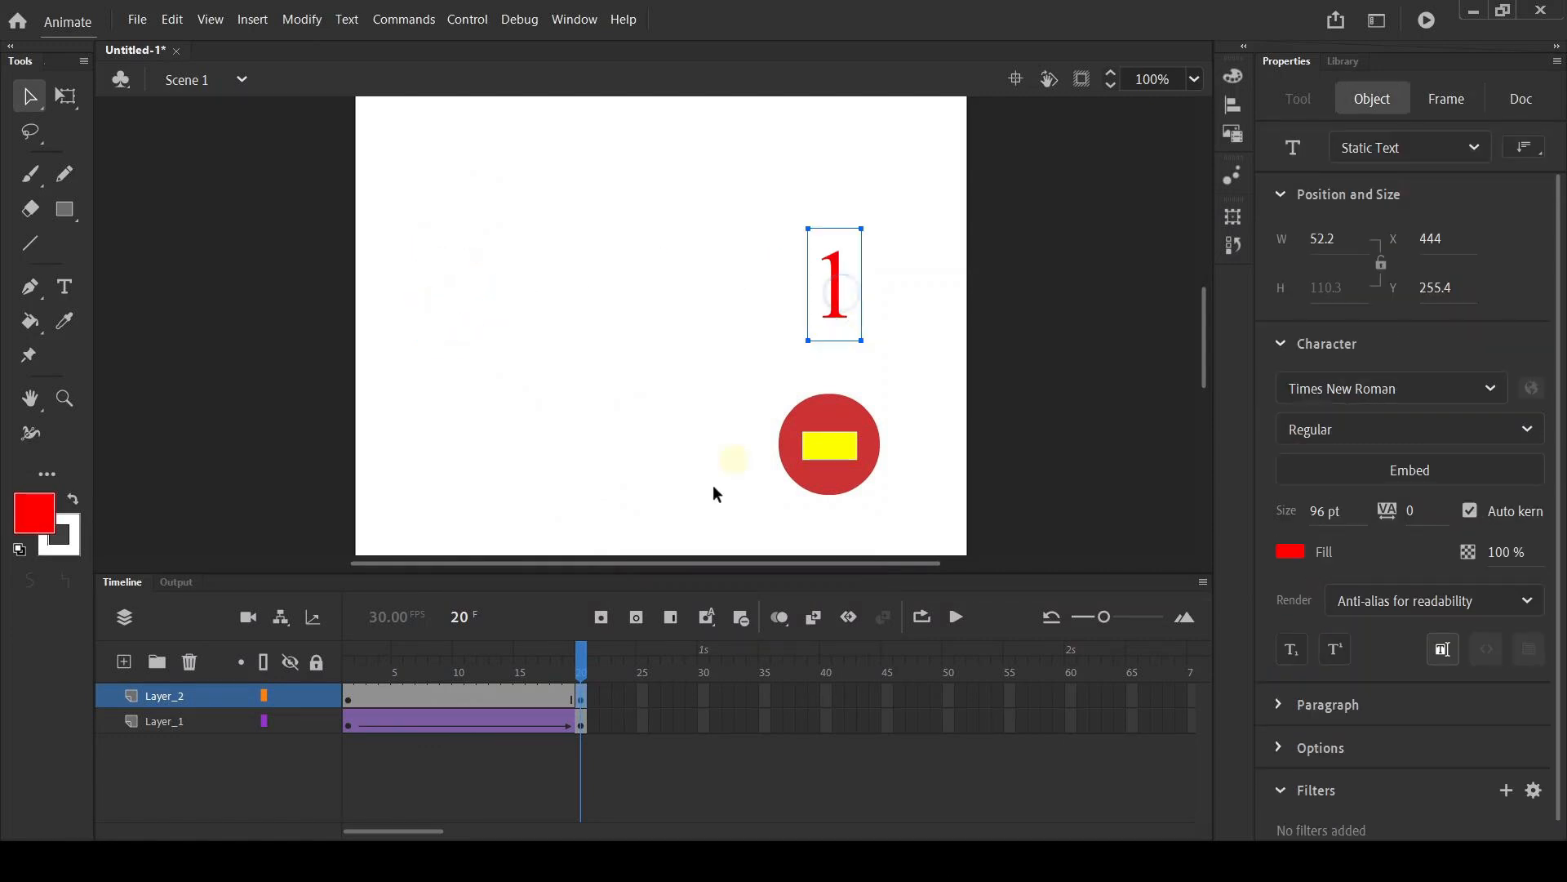
Create a classic tween between the two text keyframes on Layer_2 and preview the motion.
{"action": "right_click", "coordinate": [459, 696]}
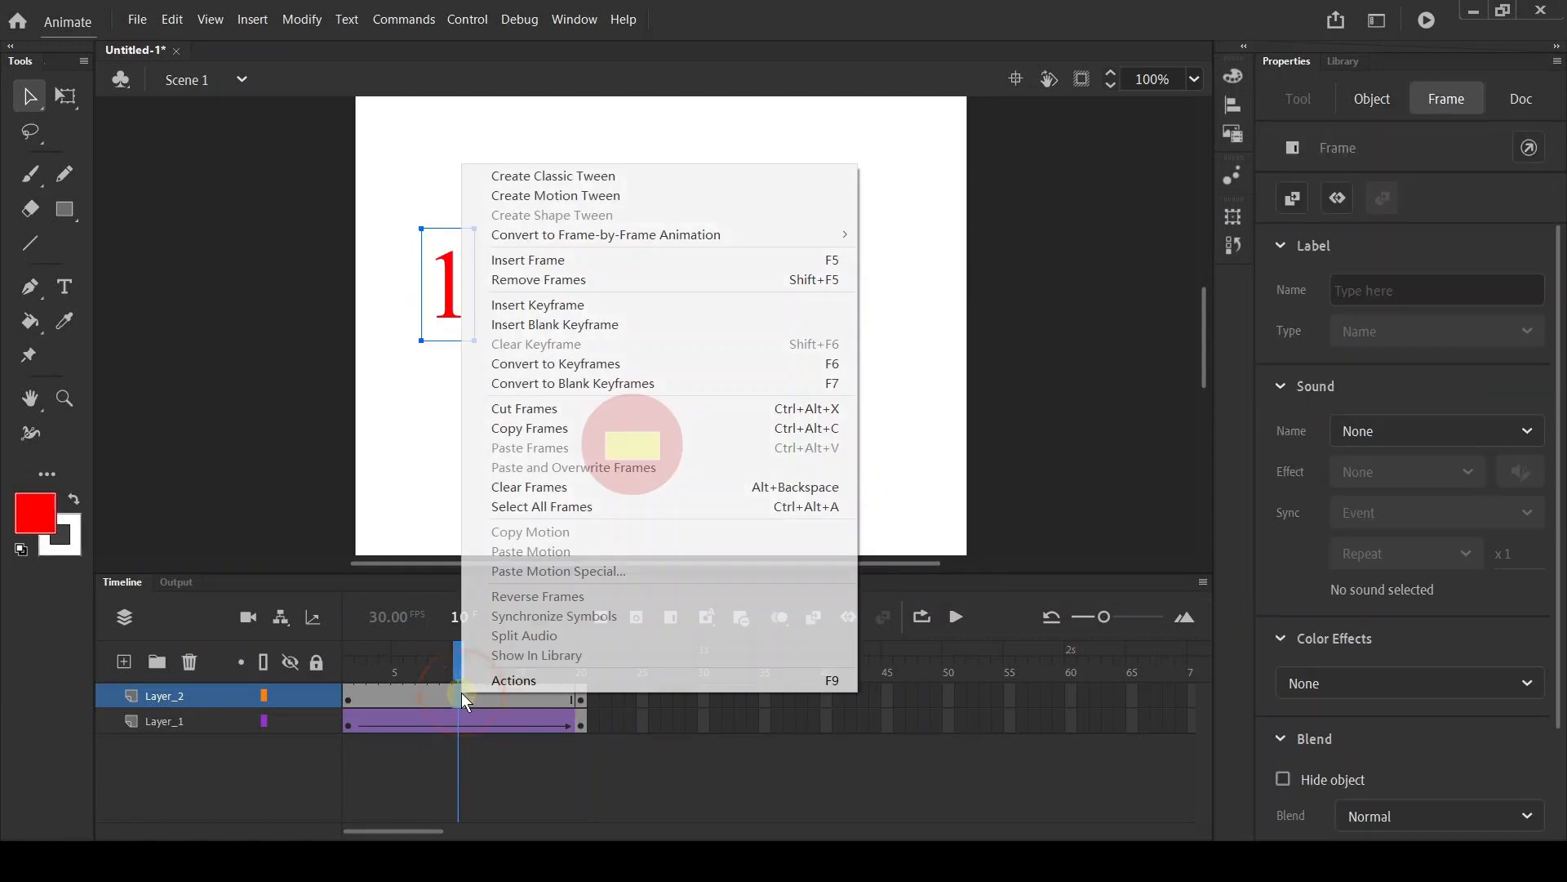
{"action": "left_click", "coordinate": [609, 176]}
{"action": "left_click", "coordinate": [886, 488]}
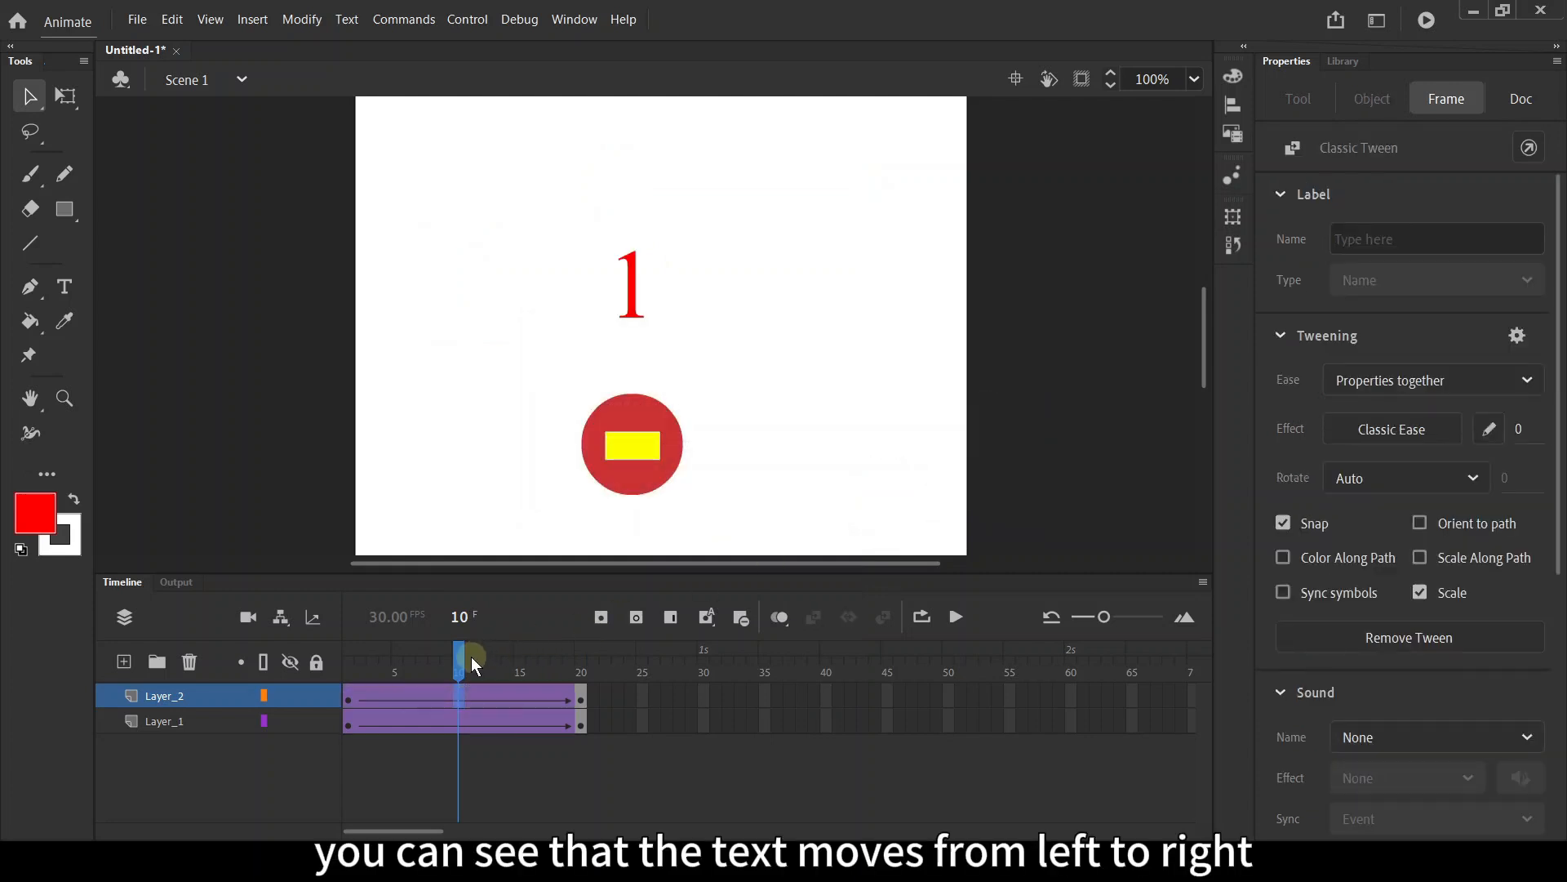
{"action": "key", "text": "Return"}
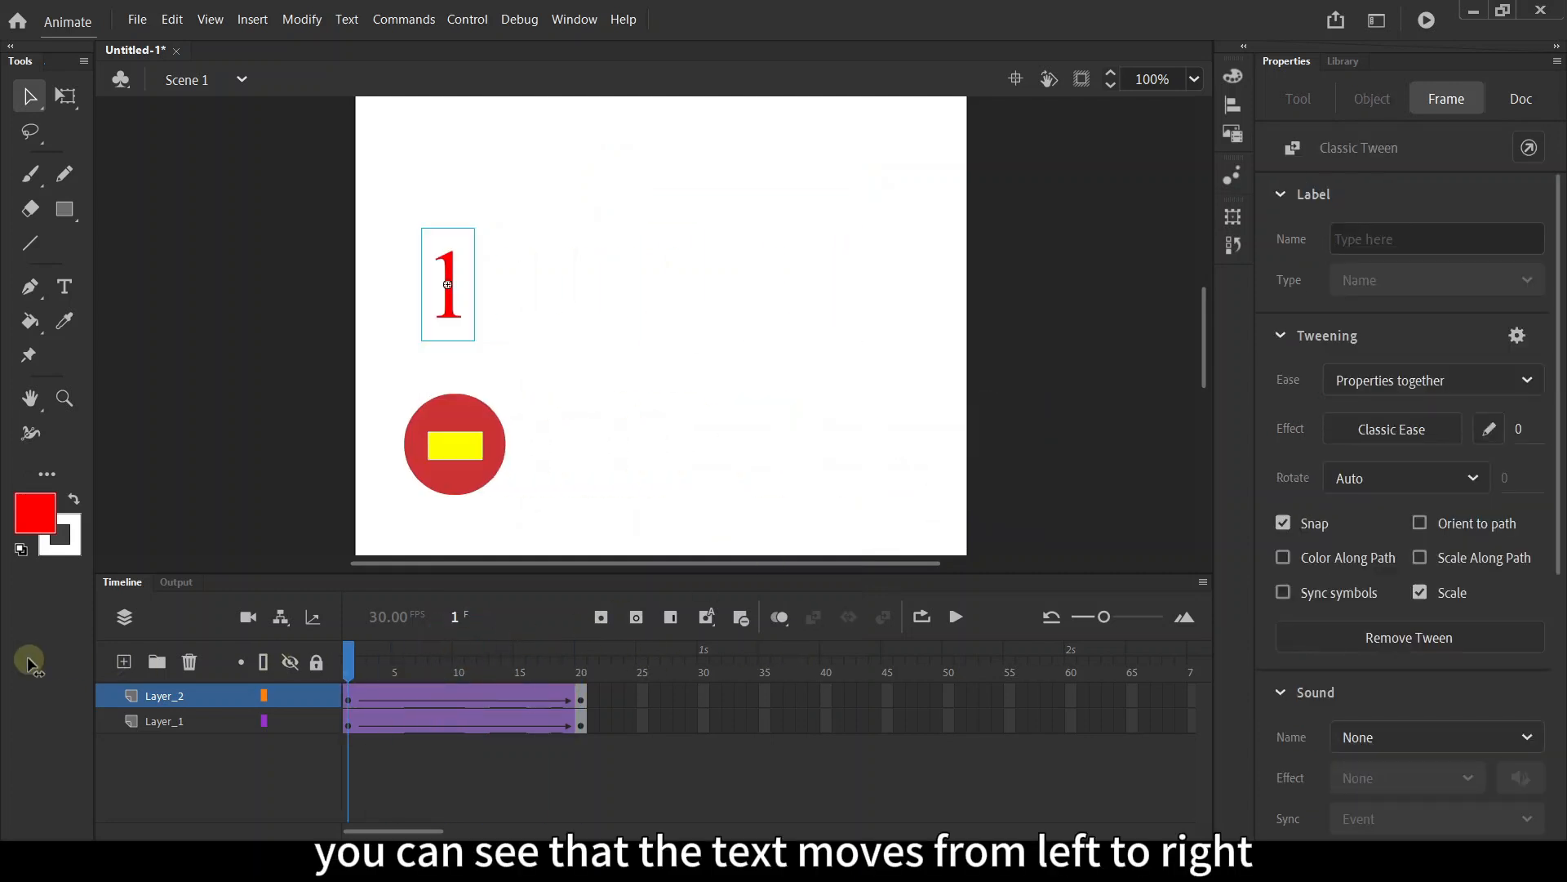
Show the library and examine the tween symbols created for the text.
{"action": "left_click", "coordinate": [1338, 60]}
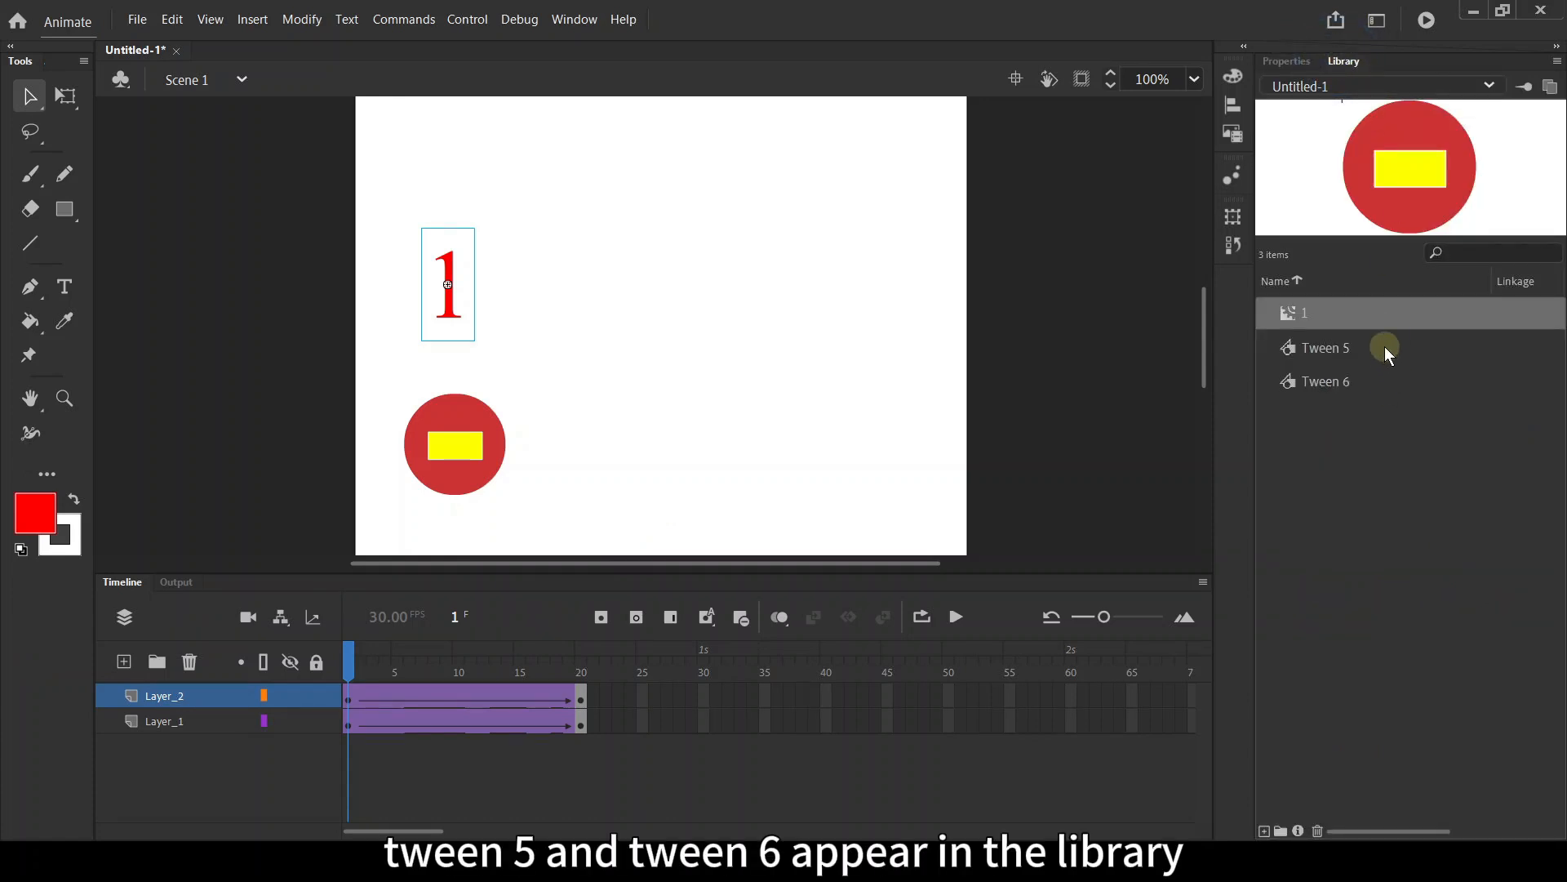
{"action": "left_click", "coordinate": [1386, 348]}
{"action": "left_click", "coordinate": [1373, 414]}
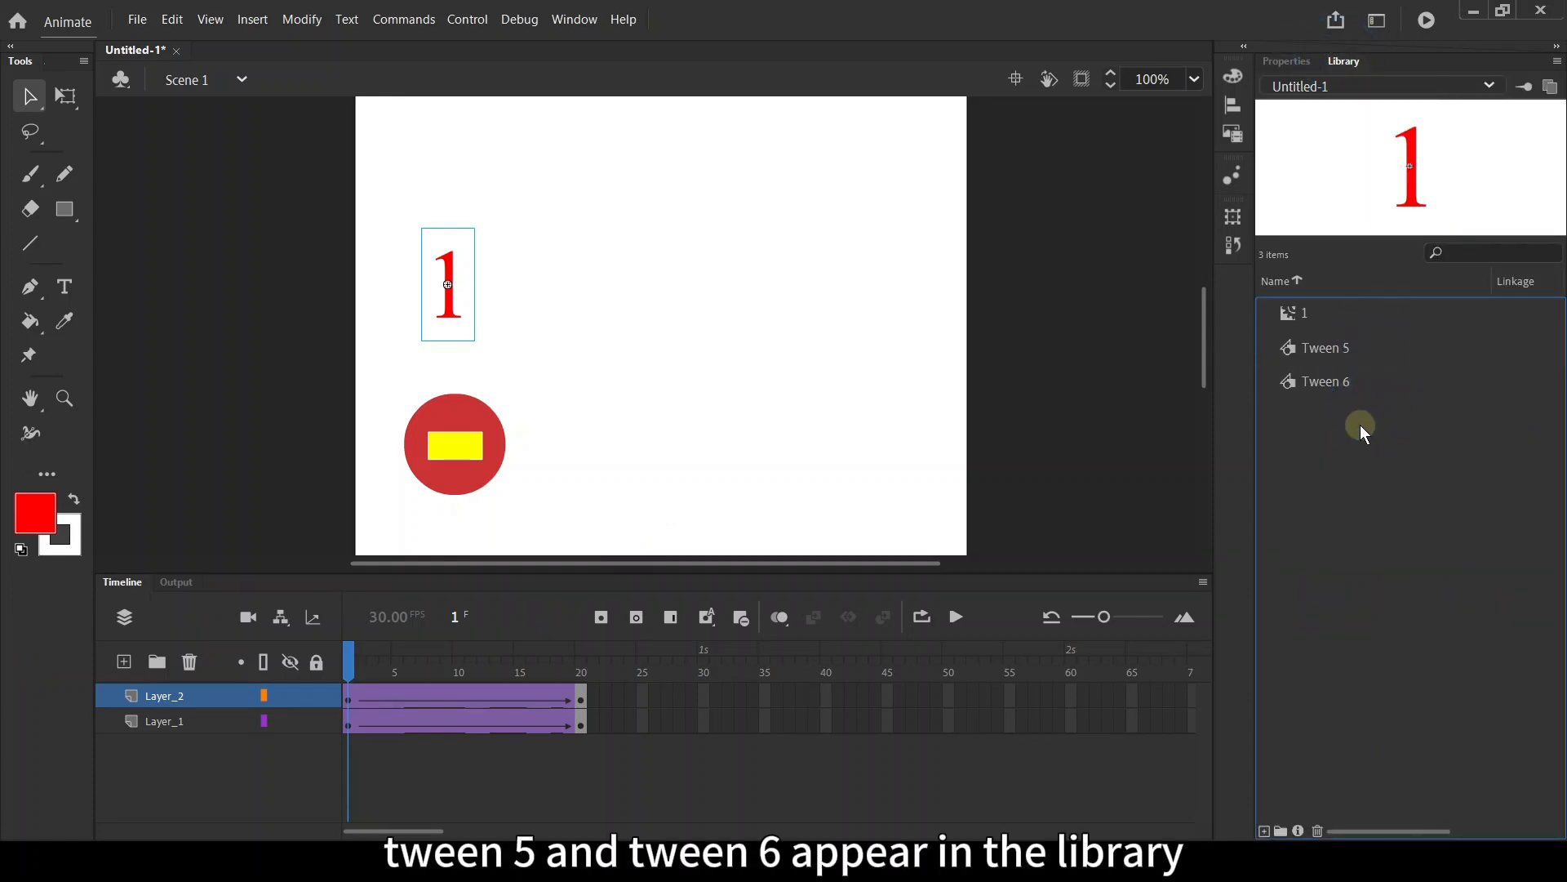
Open the text's symbol at frame 1 in place, append "2" to the "1", and return to Scene 1.
{"action": "left_click", "coordinate": [450, 304]}
{"action": "double_click", "coordinate": [450, 303]}
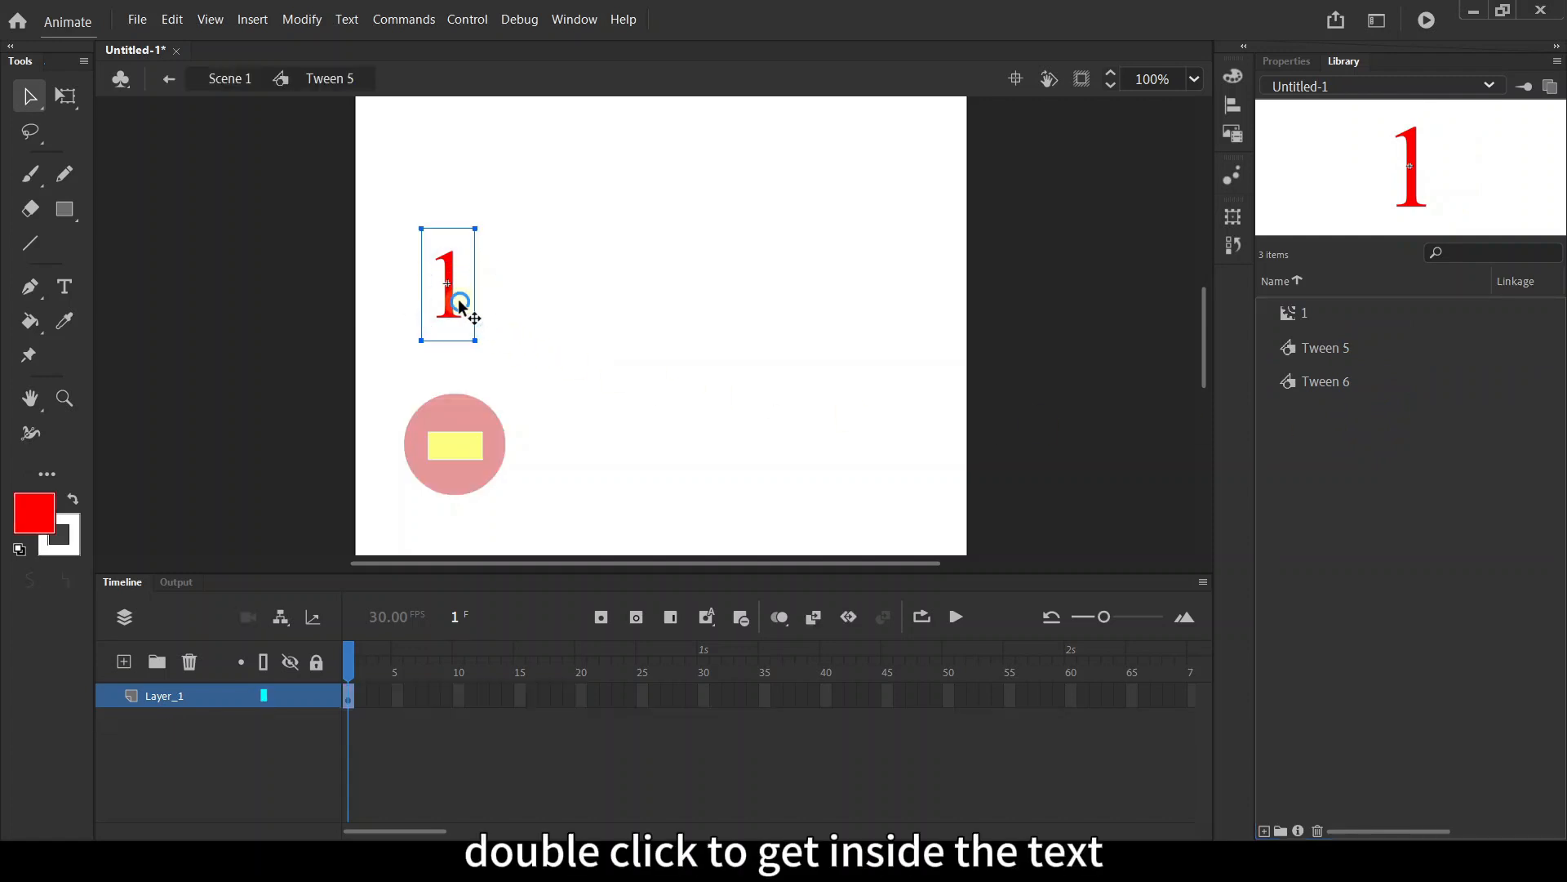
{"action": "key", "text": "t"}
{"action": "left_click", "coordinate": [472, 307]}
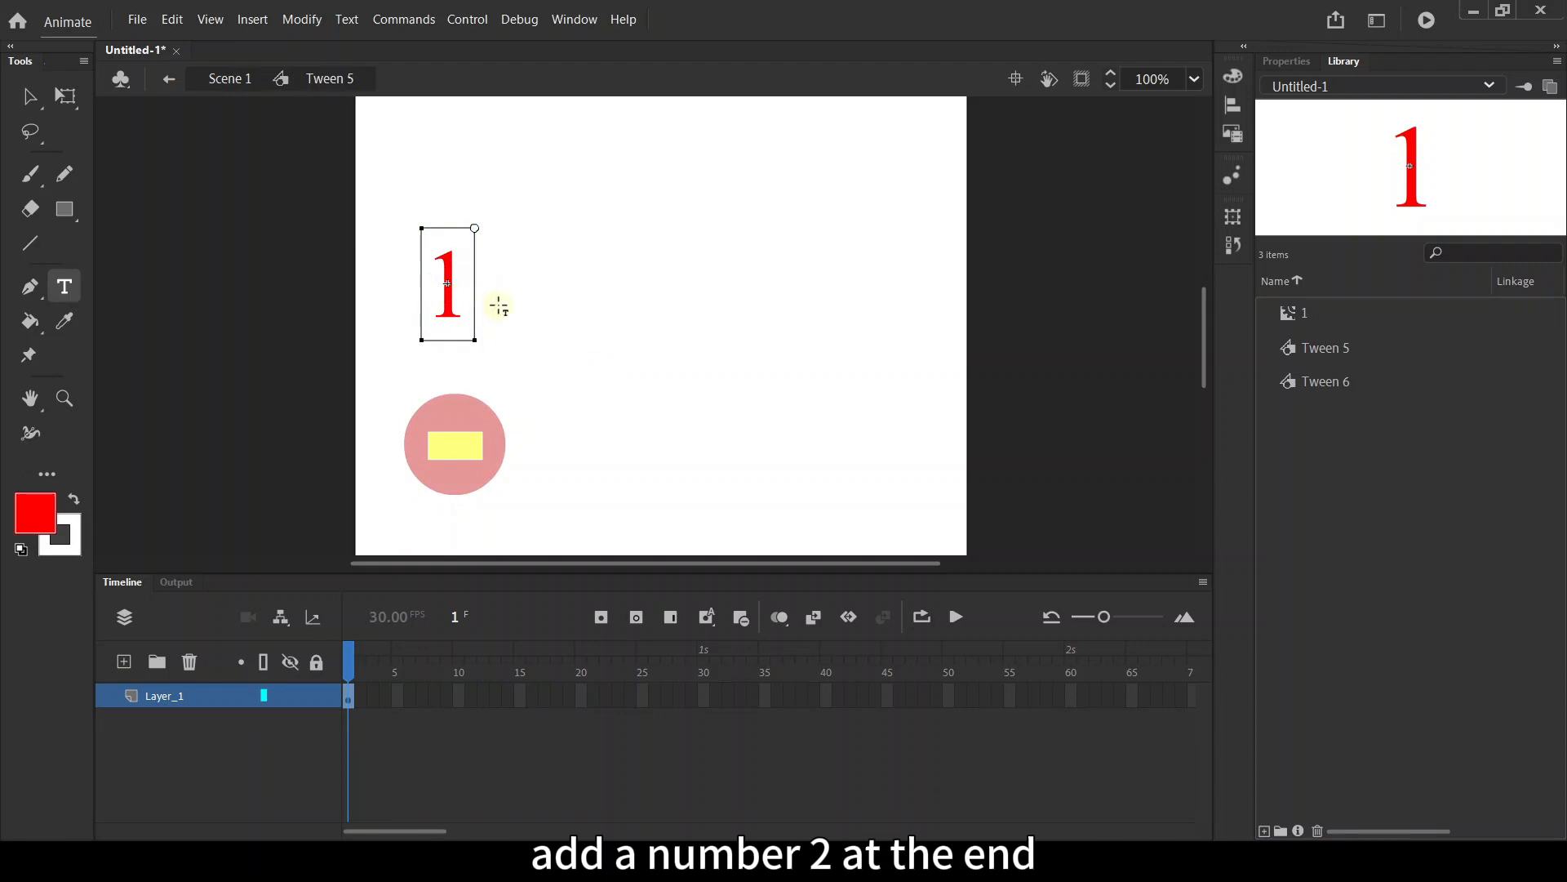
{"action": "type", "text": "2"}
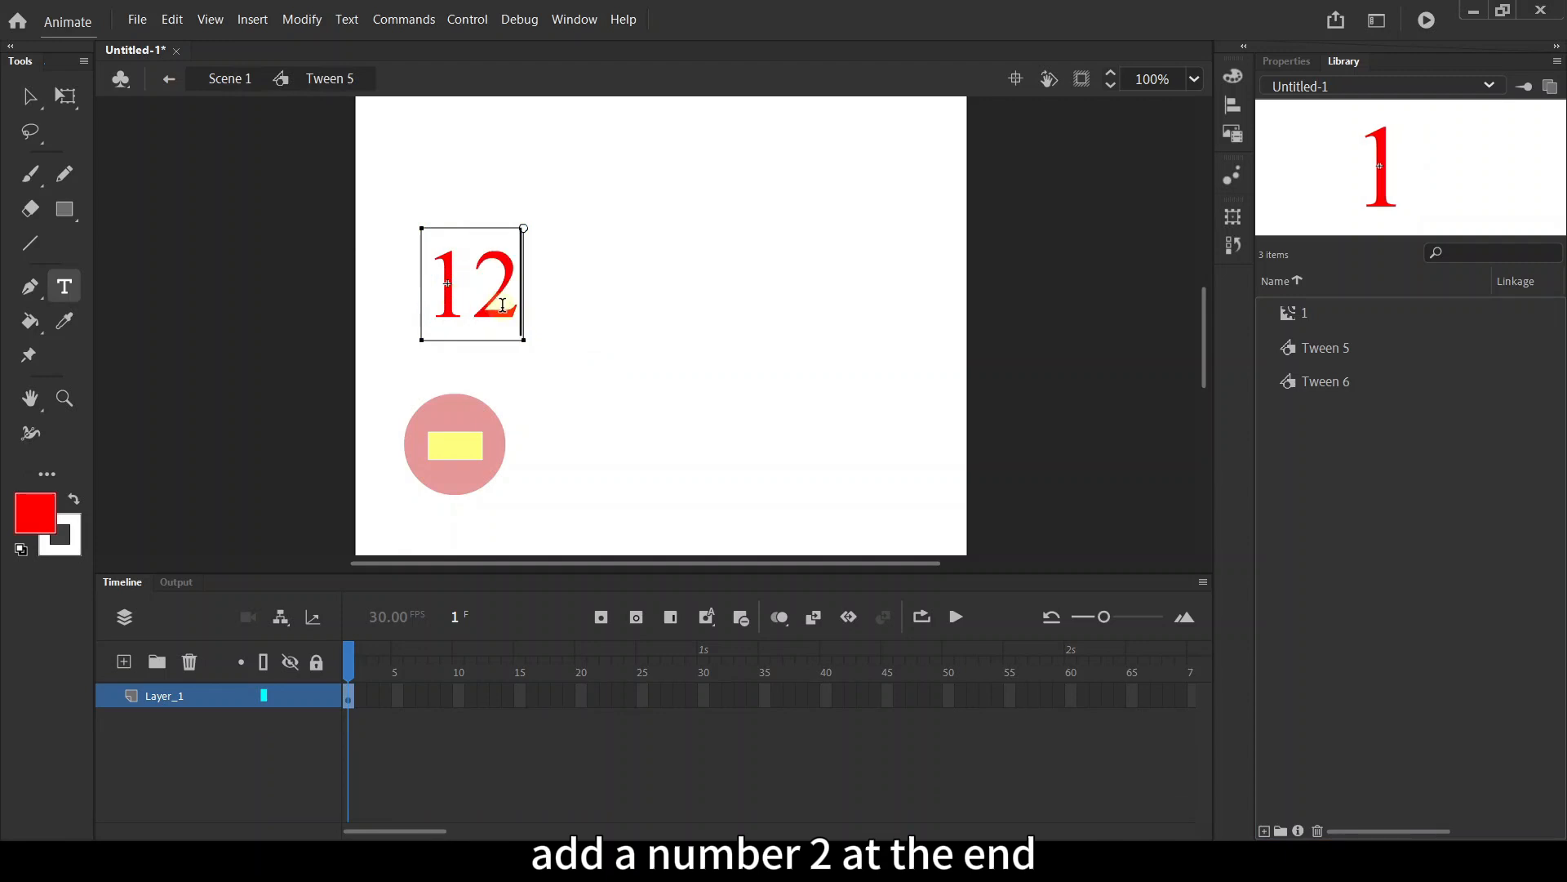
{"action": "left_click", "coordinate": [170, 82]}
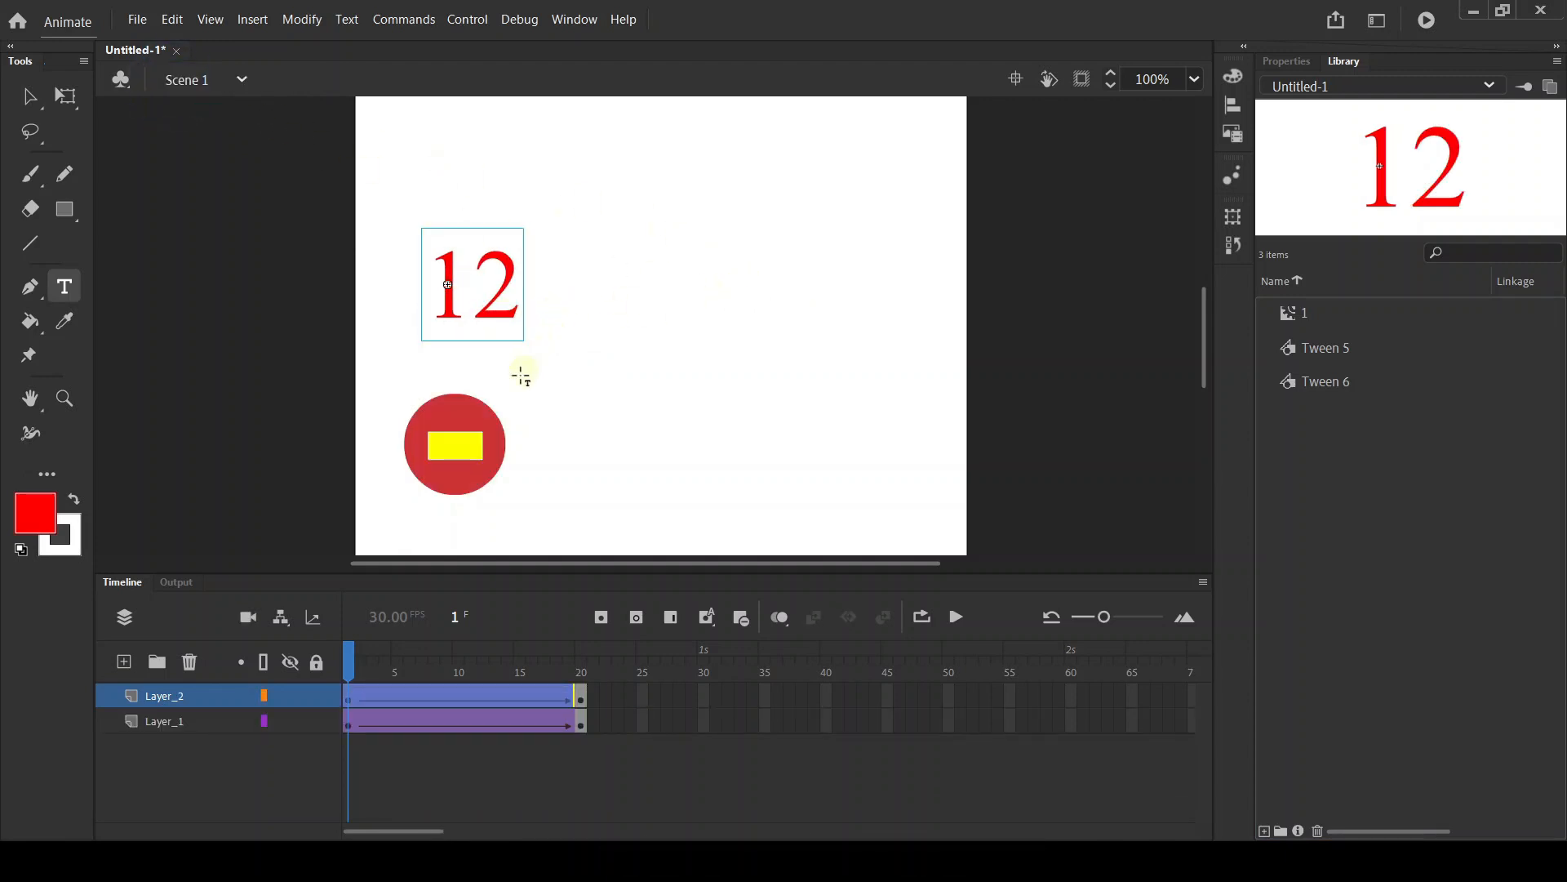
Scrub the animation to frame 20 and compare the library previews of Tween 6, Tween 5 and symbol 1.
{"action": "left_click_drag", "start_coordinate": [351, 655], "coordinate": [584, 652]}
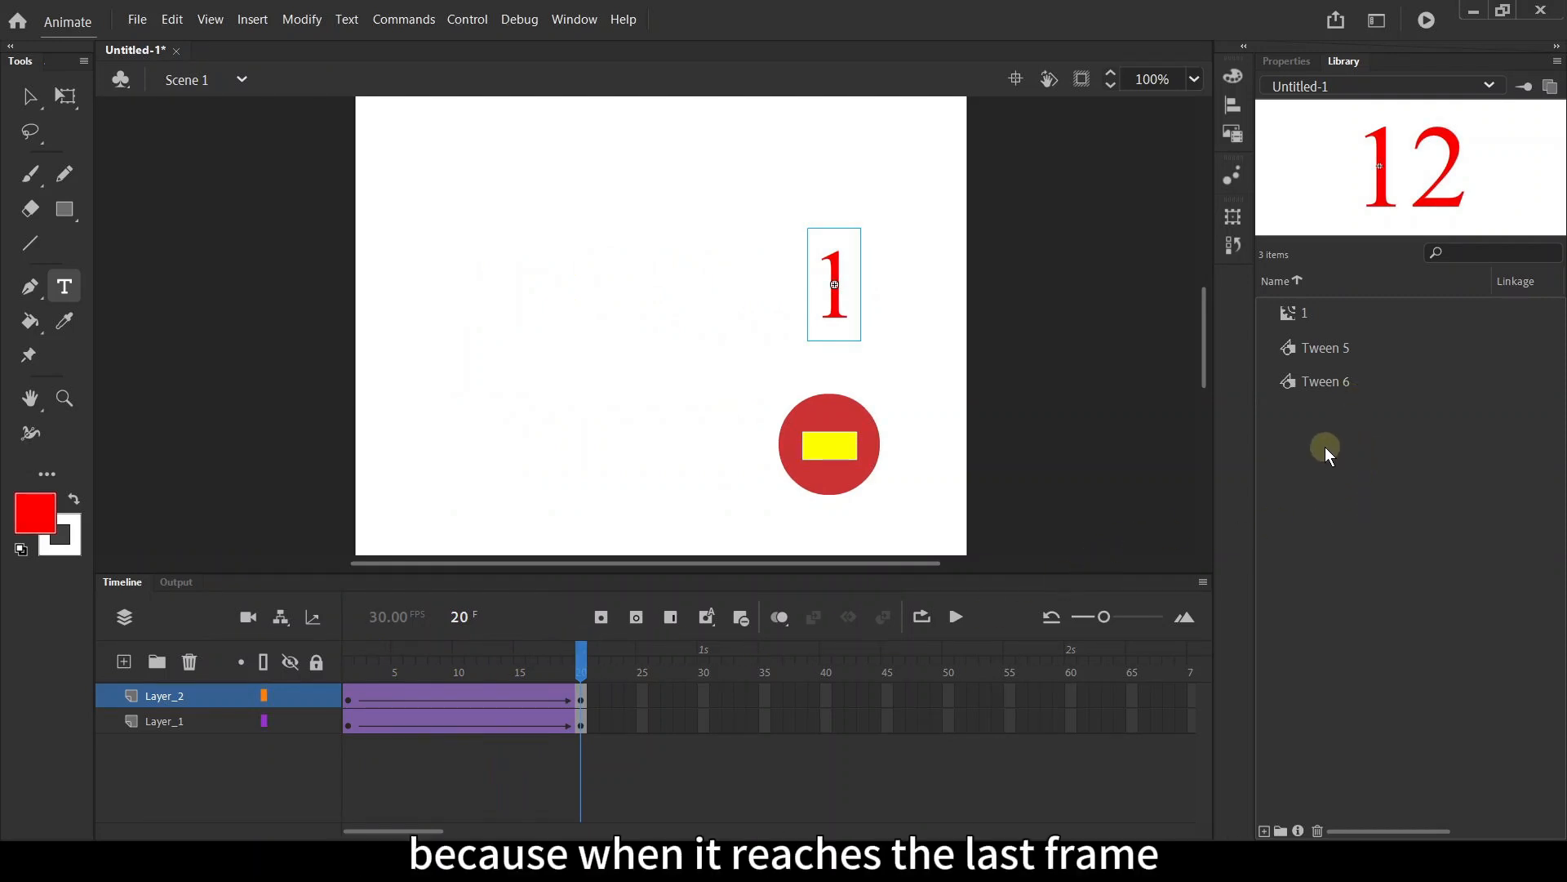
{"action": "left_click", "coordinate": [1344, 386]}
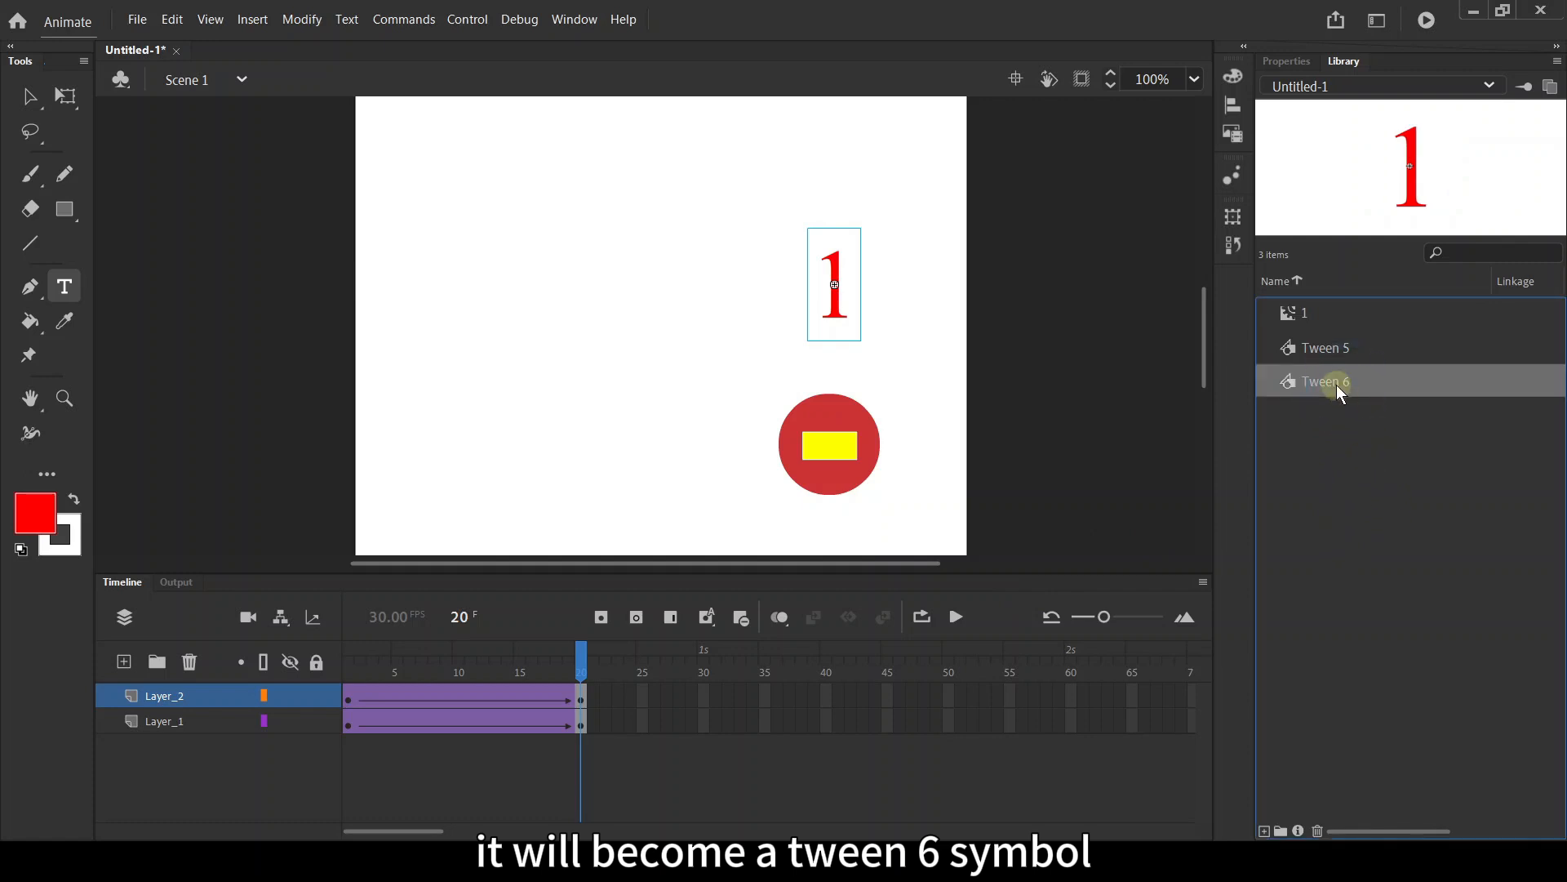
{"action": "left_click", "coordinate": [1340, 349]}
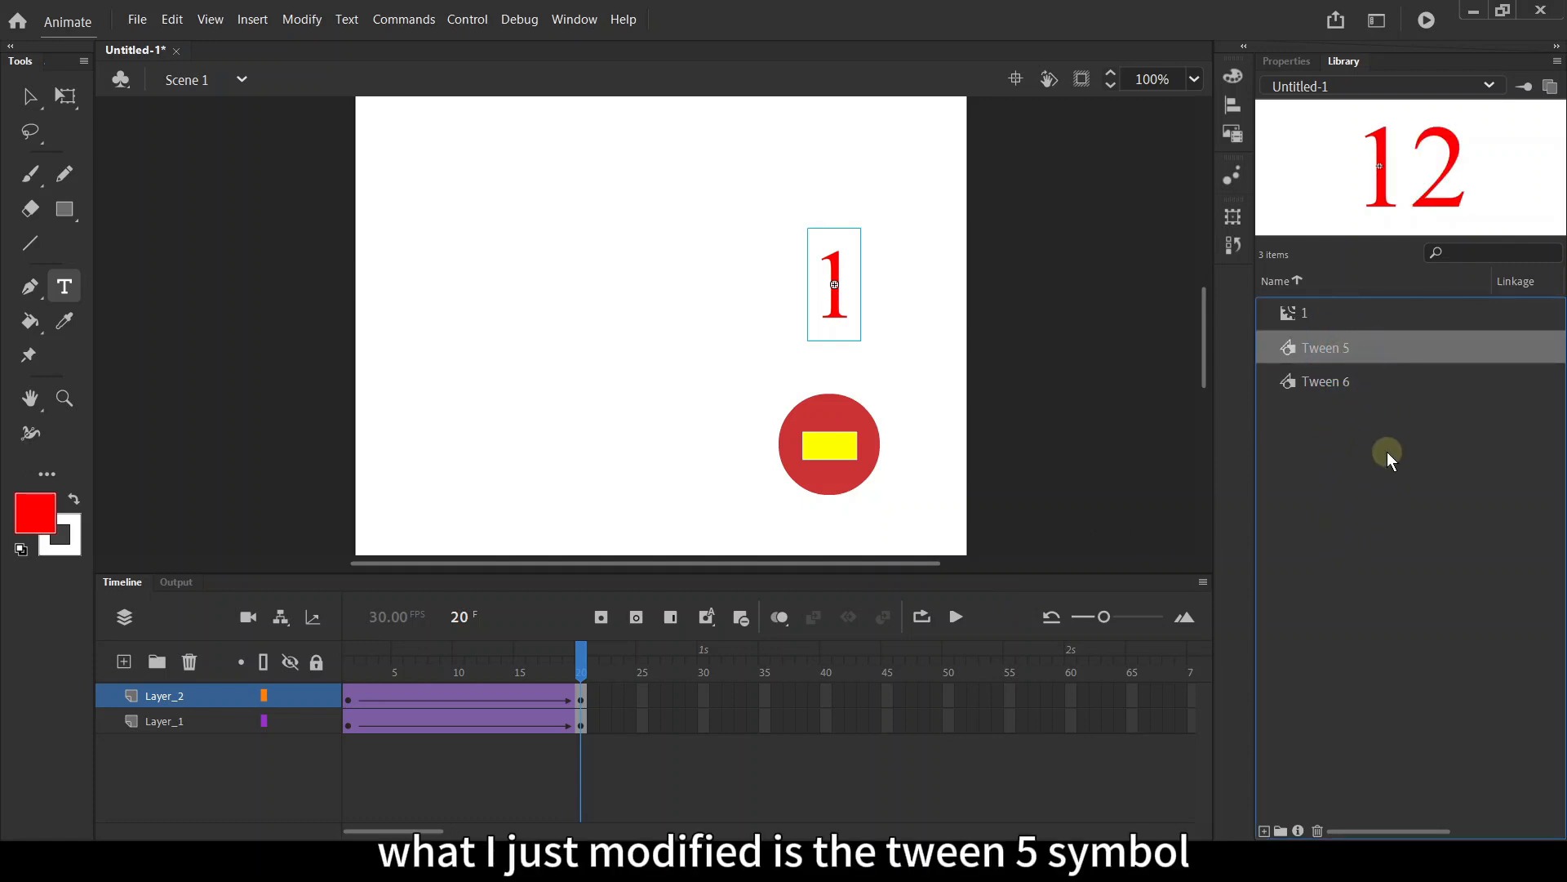
{"action": "left_click", "coordinate": [1344, 317]}
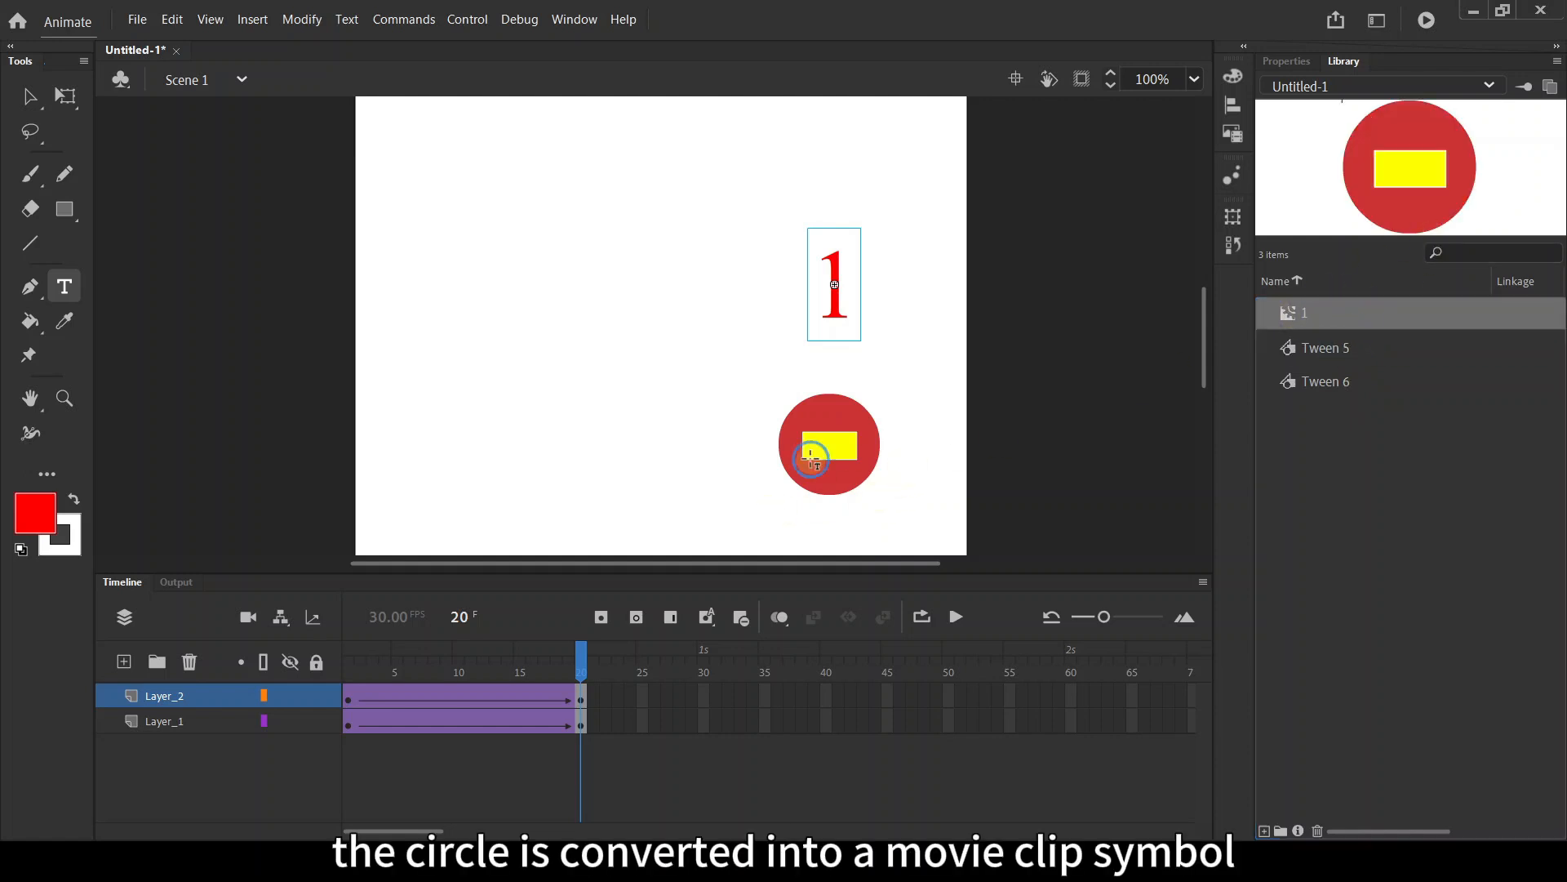
Select the circle on stage at frame 20, and check the Tween 5 and Tween 6 symbols in the library.
{"action": "left_click", "coordinate": [28, 97]}
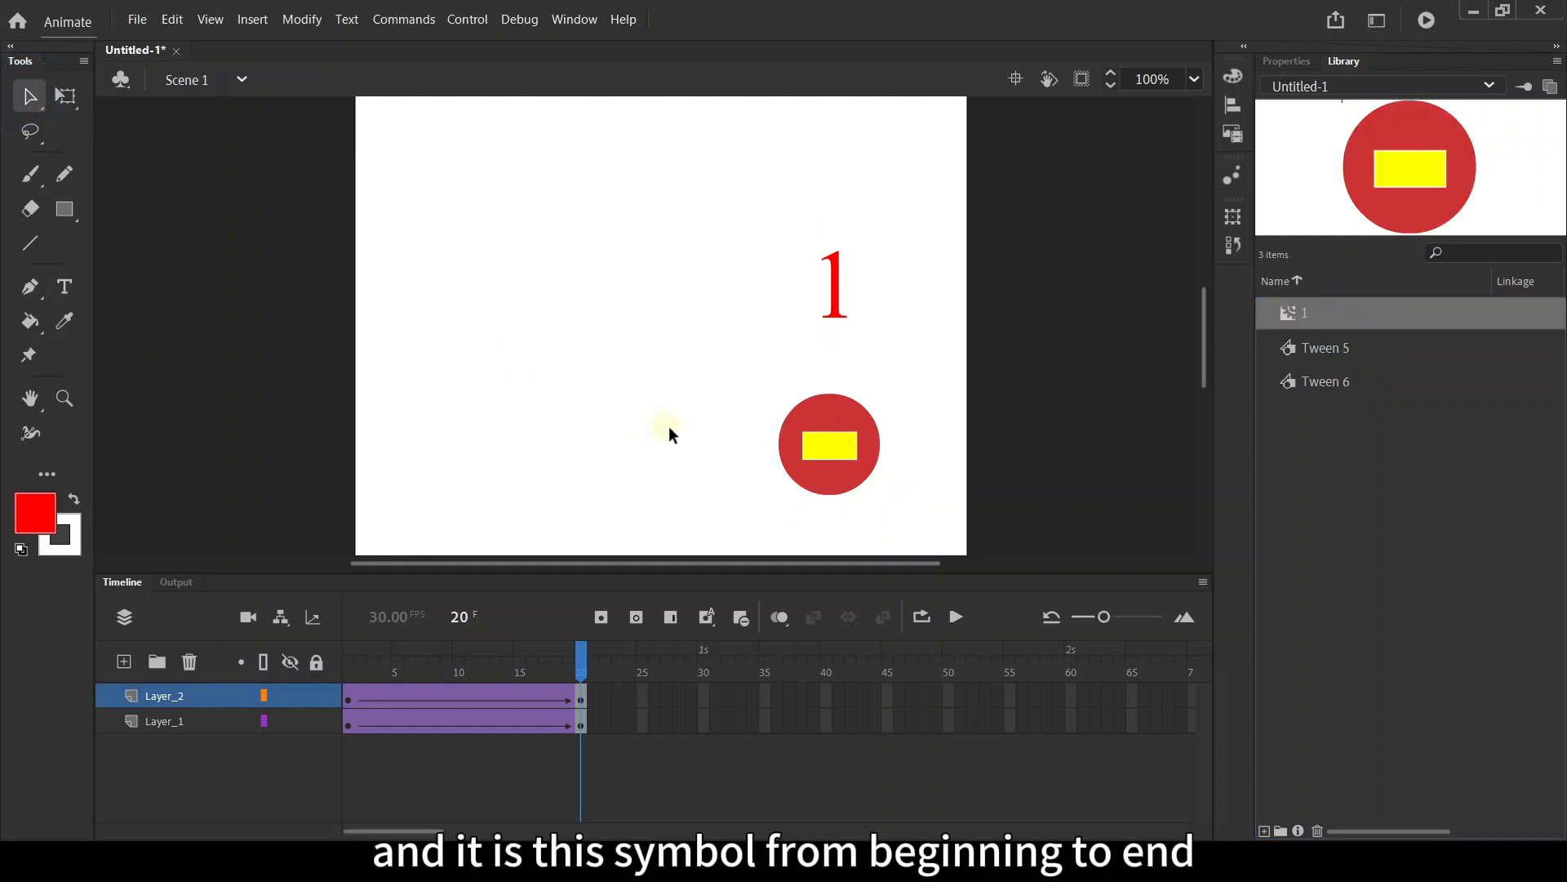
{"action": "left_click", "coordinate": [830, 445]}
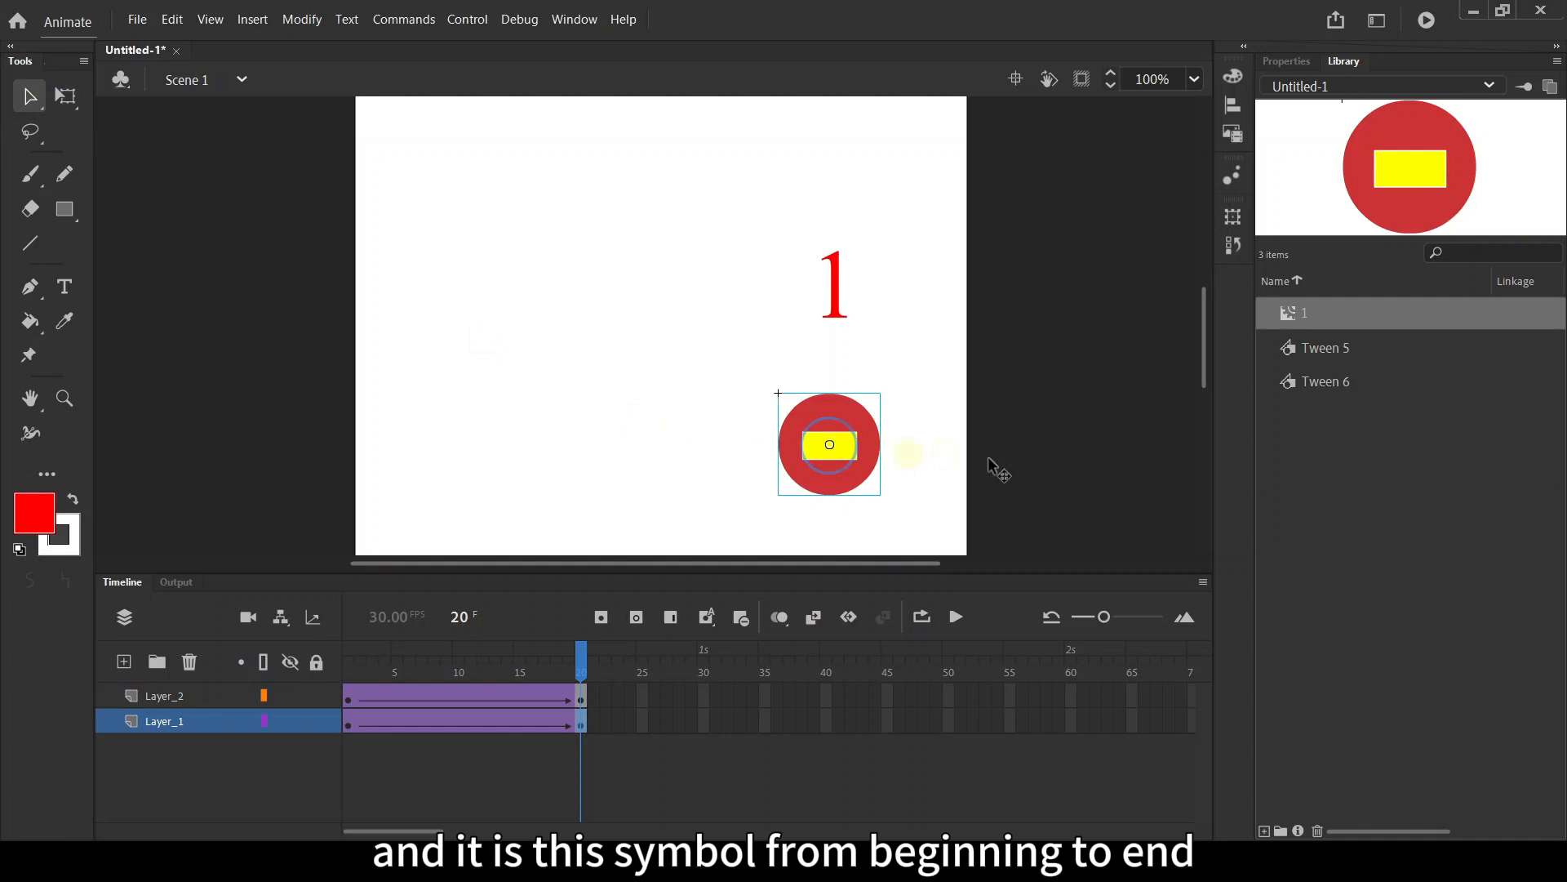
{"action": "left_click", "coordinate": [1360, 347]}
{"action": "left_click", "coordinate": [1369, 384]}
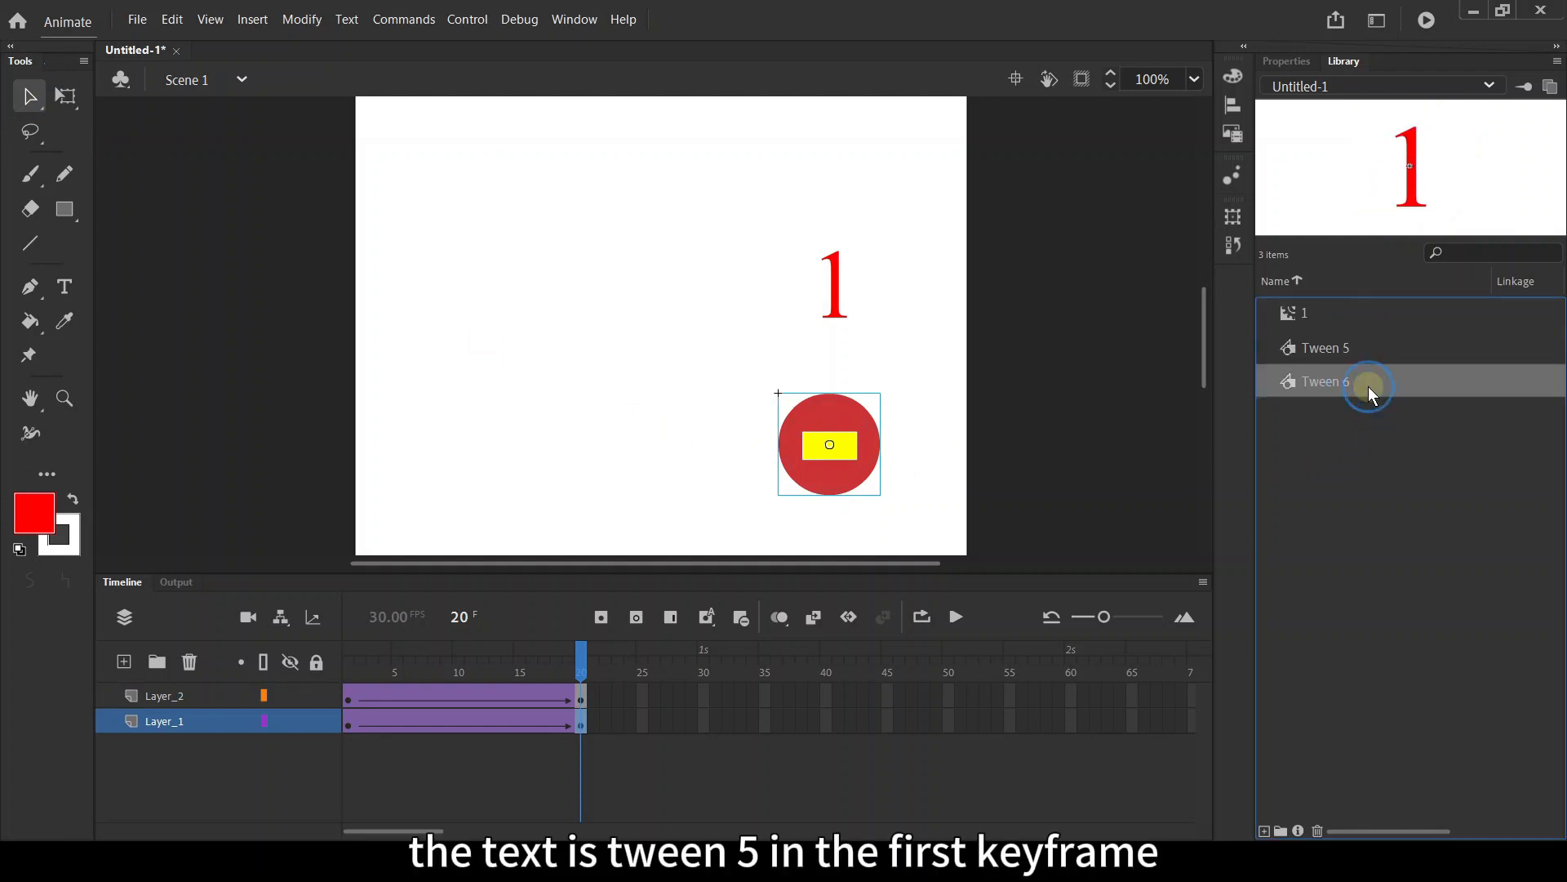